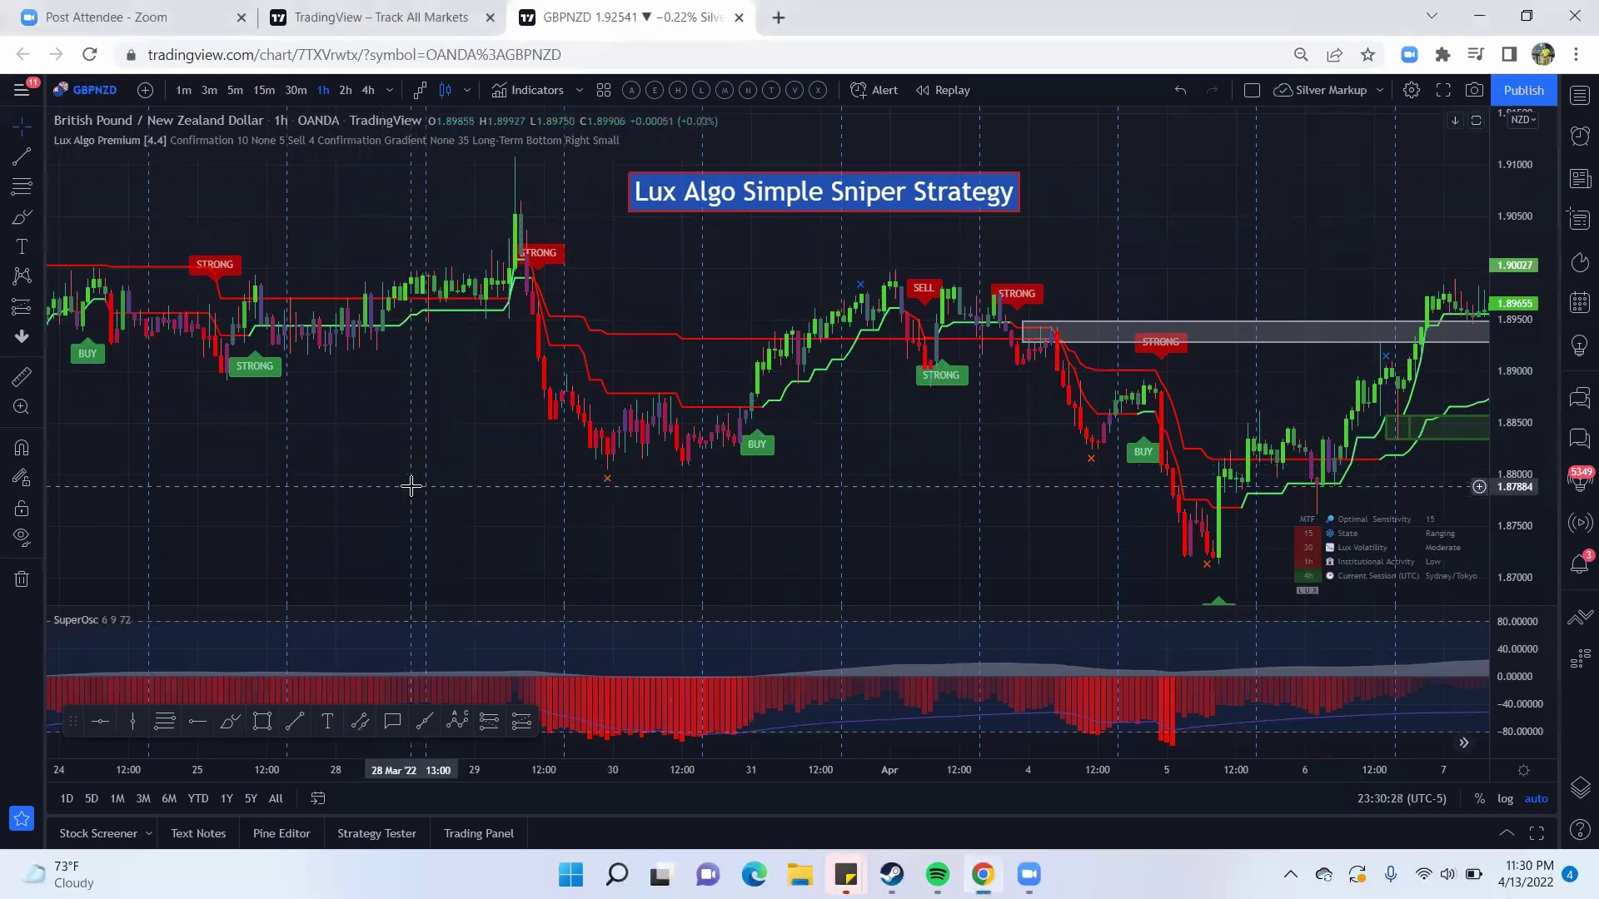
- Search the indicator library for "lux"
left_click_drag(416, 473, 1007, 474)
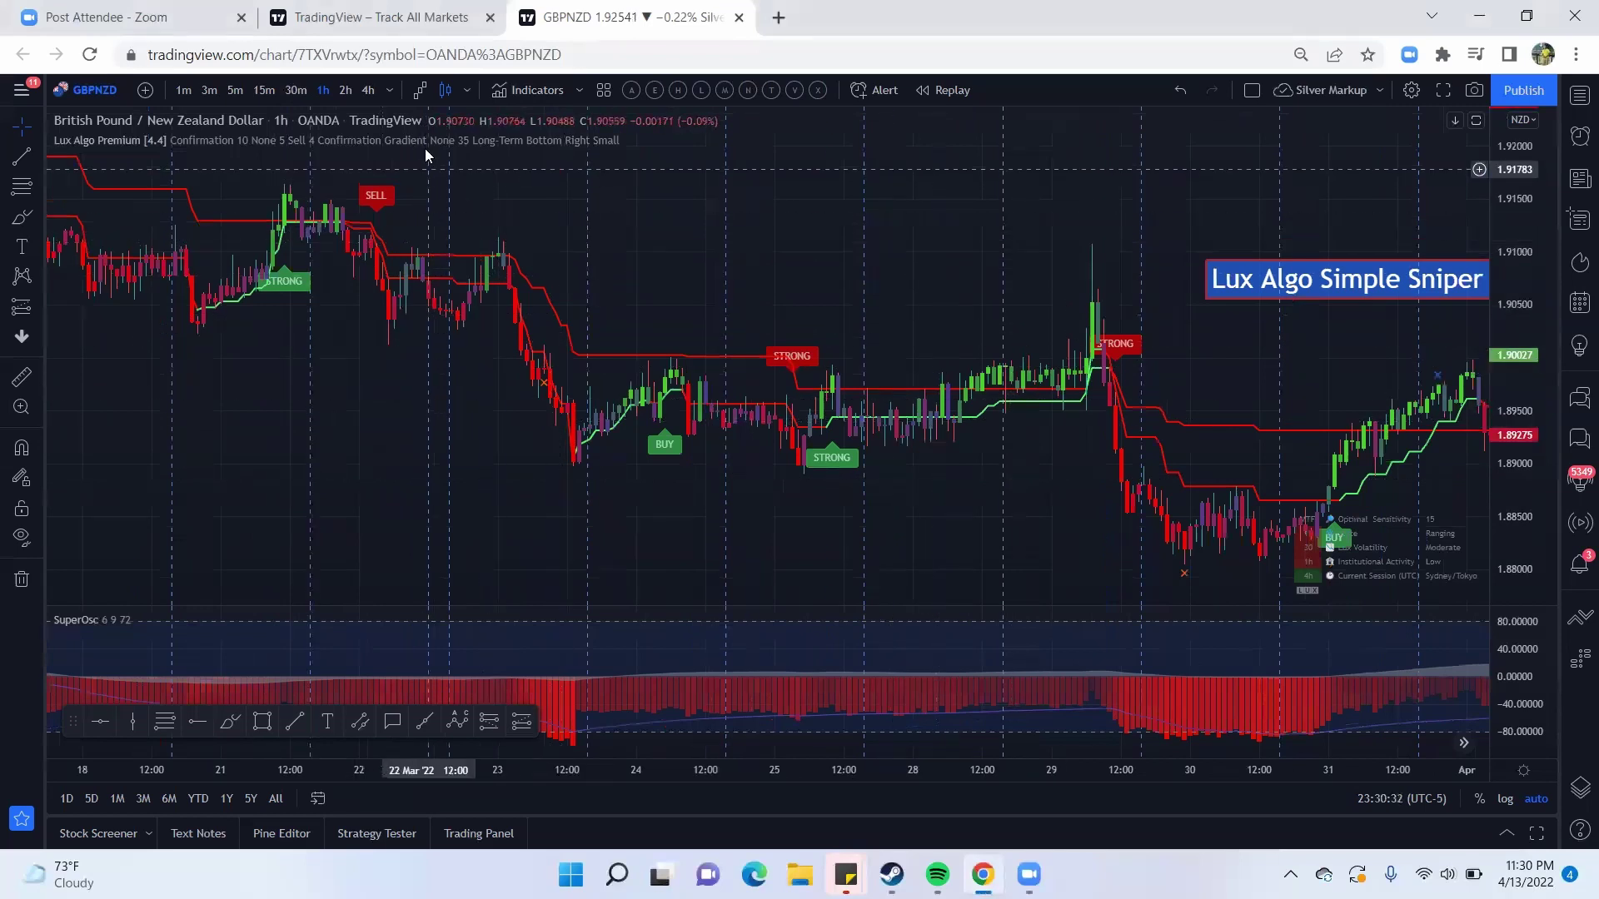
left_click(517, 93)
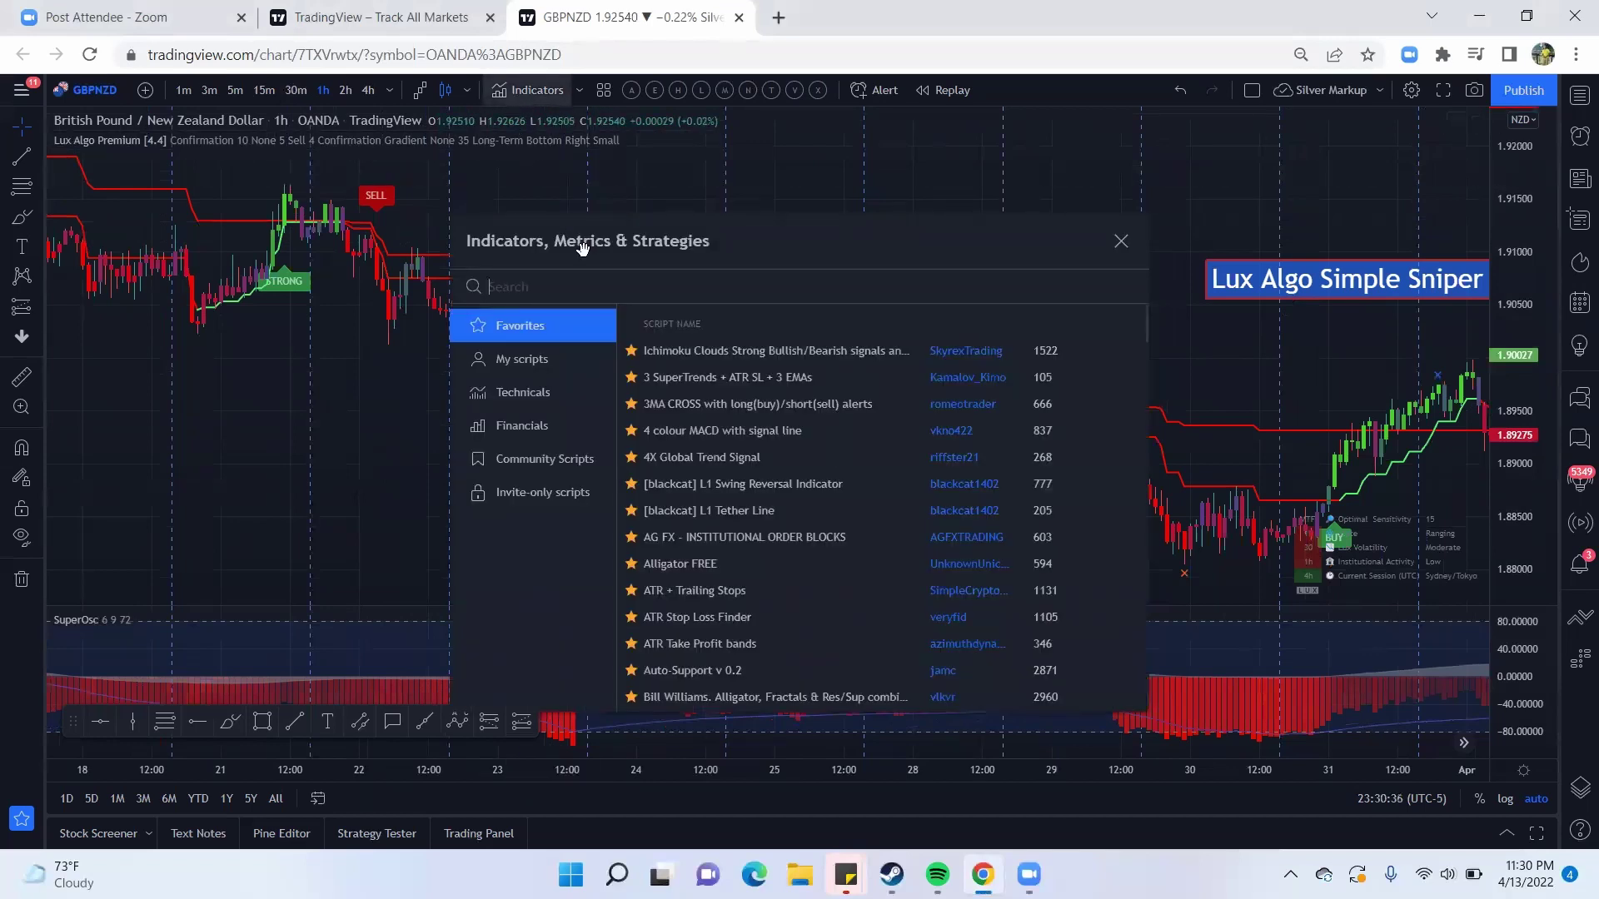
type("lux")
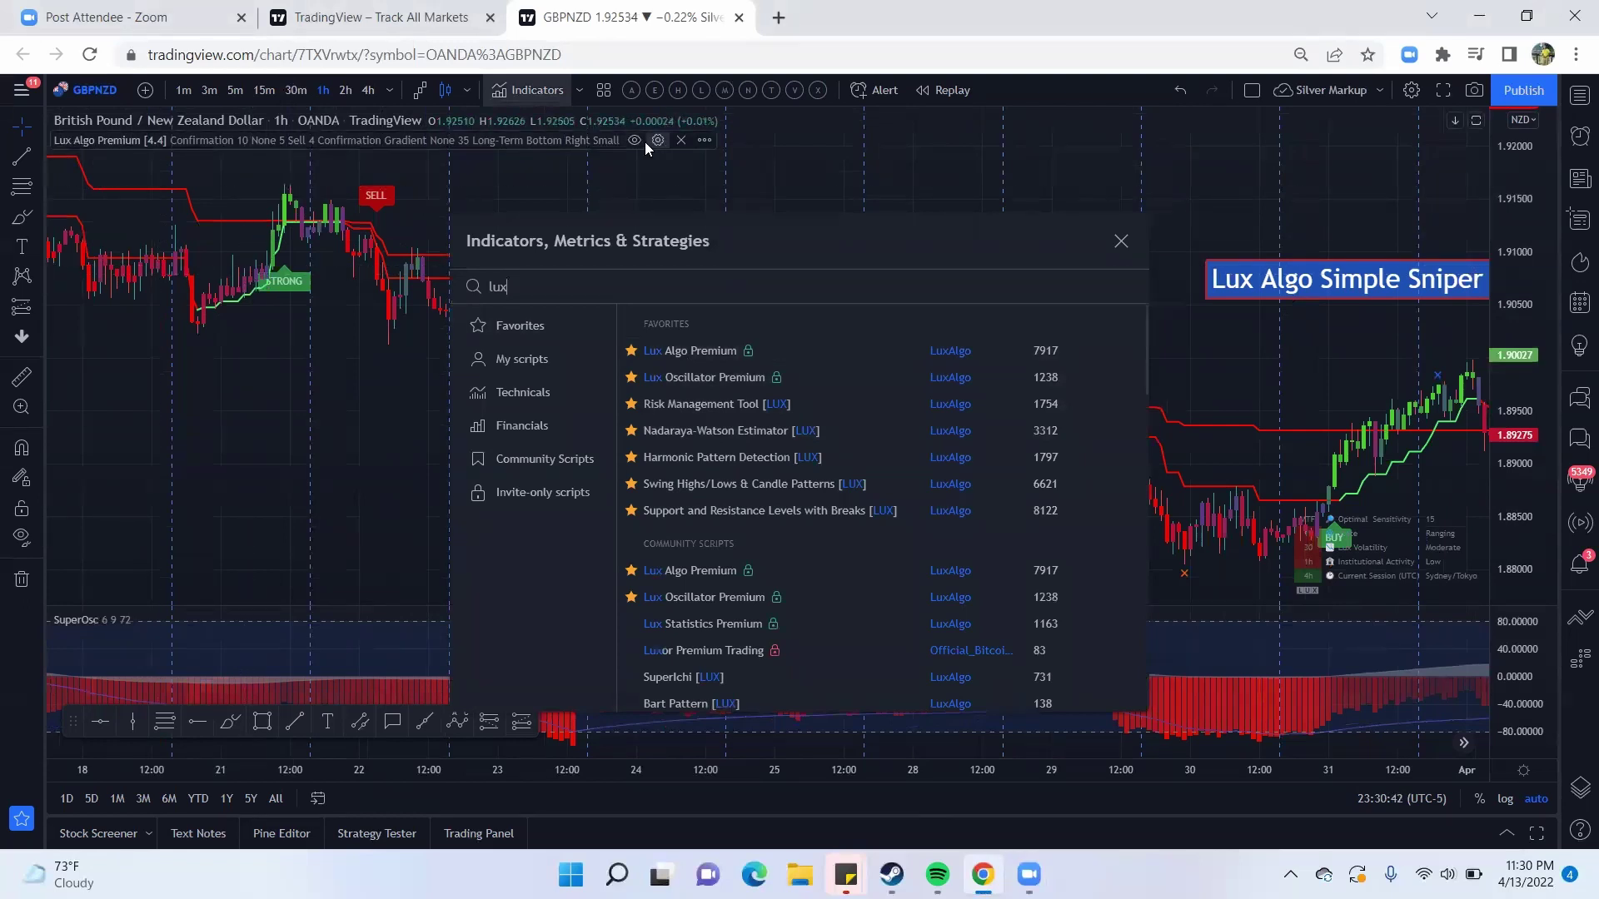
- Hide the Lux Algo Premium indicator on the GBPNZD chart and show it again
left_click(633, 139)
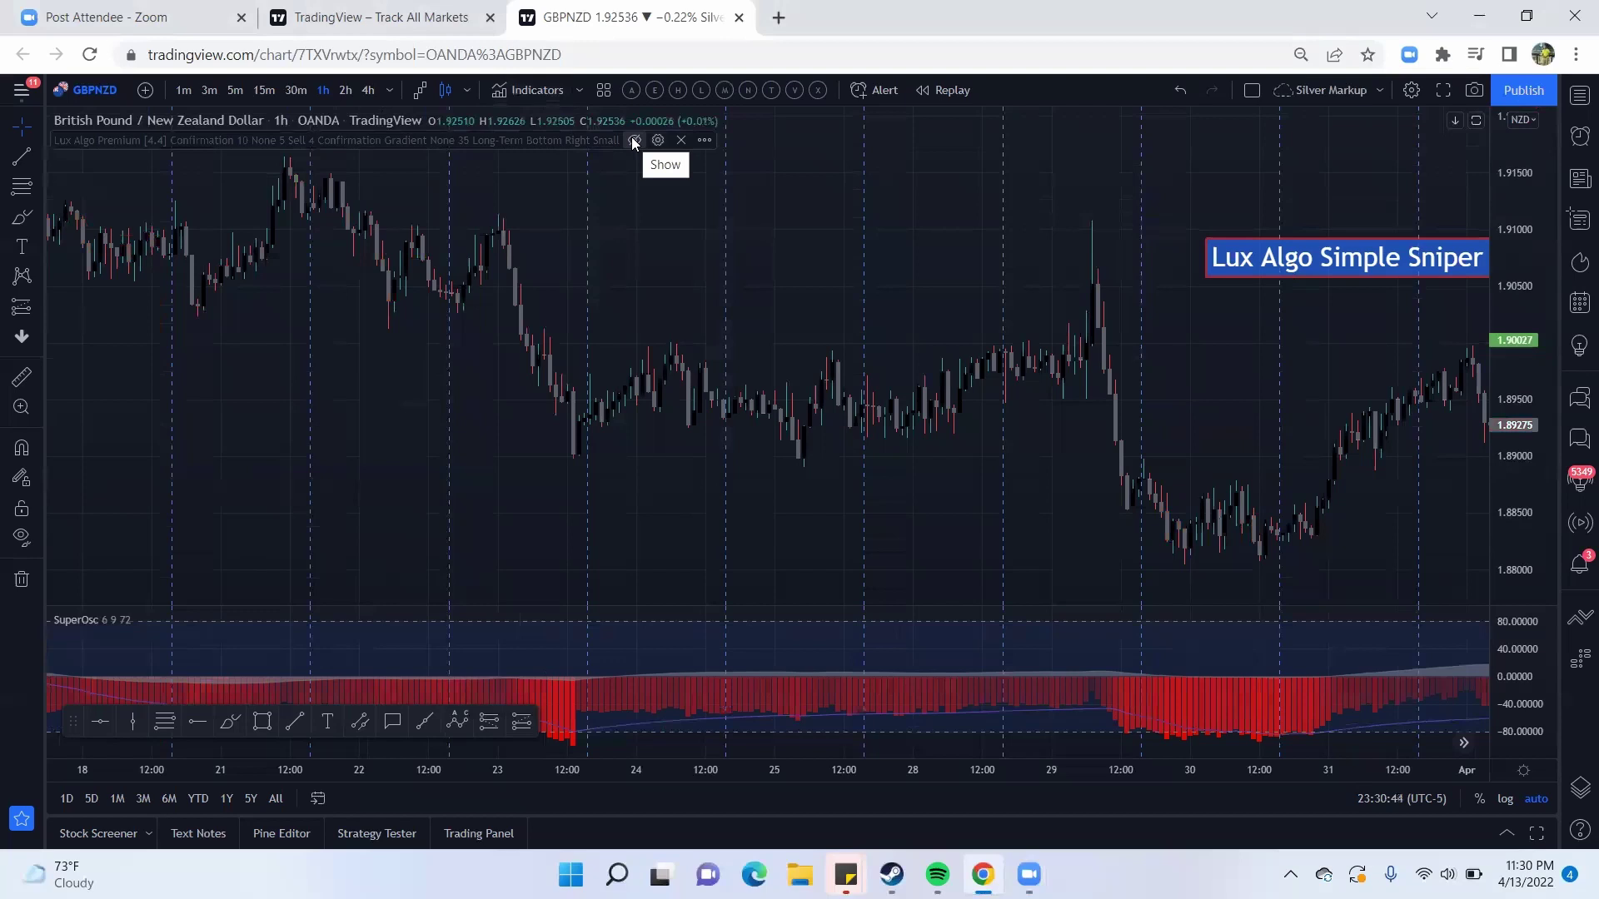
left_click(632, 141)
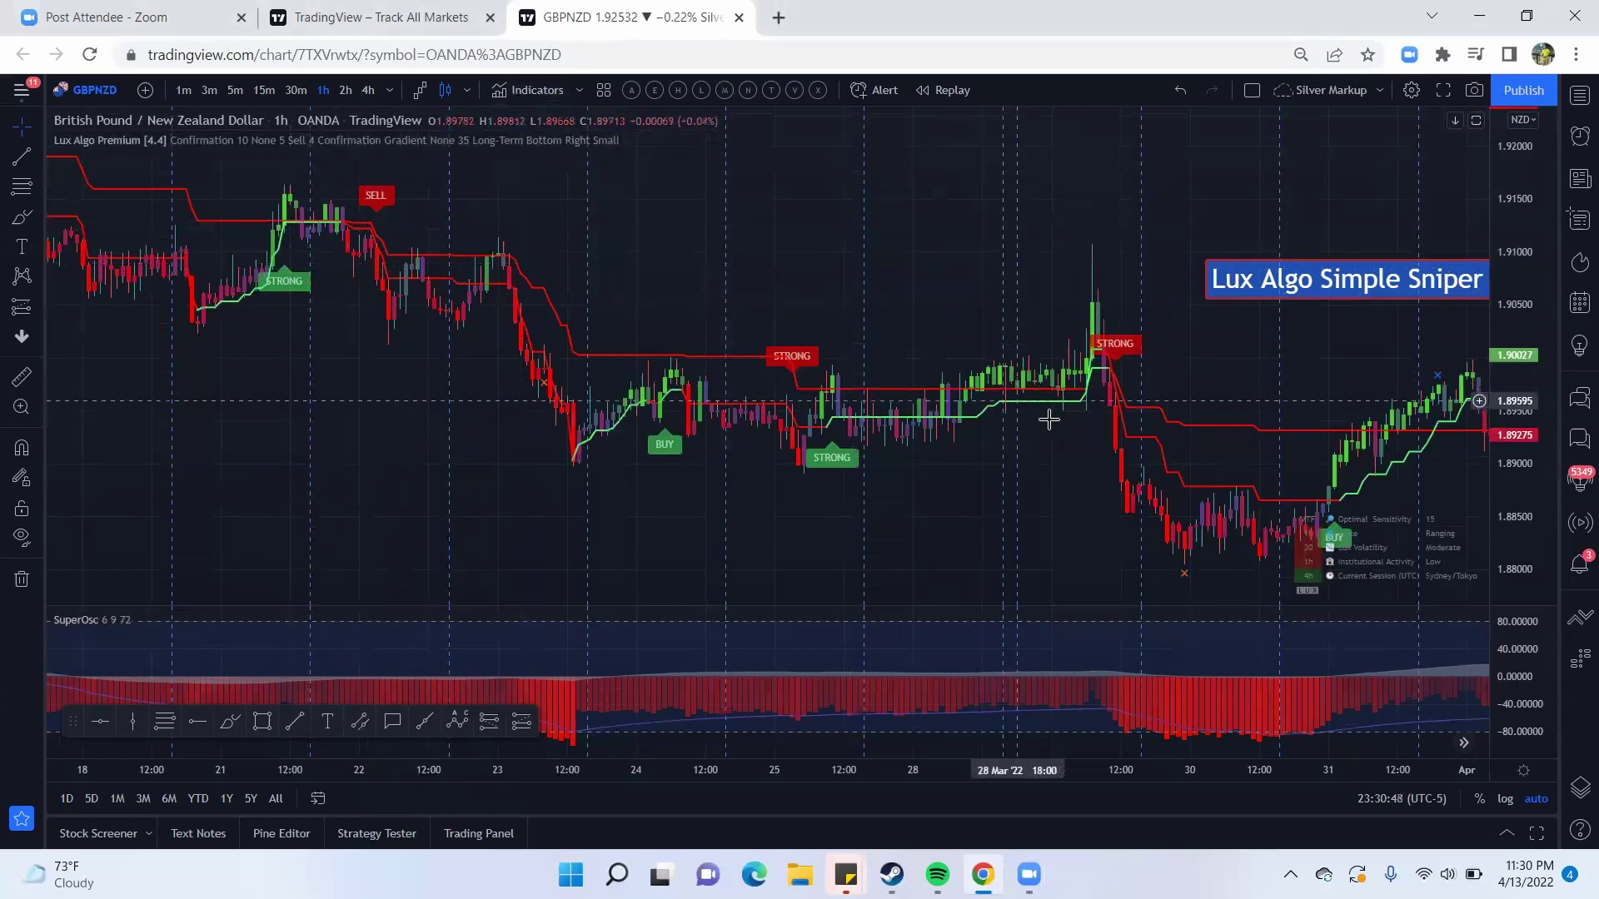
left_click_drag(991, 285, 703, 282)
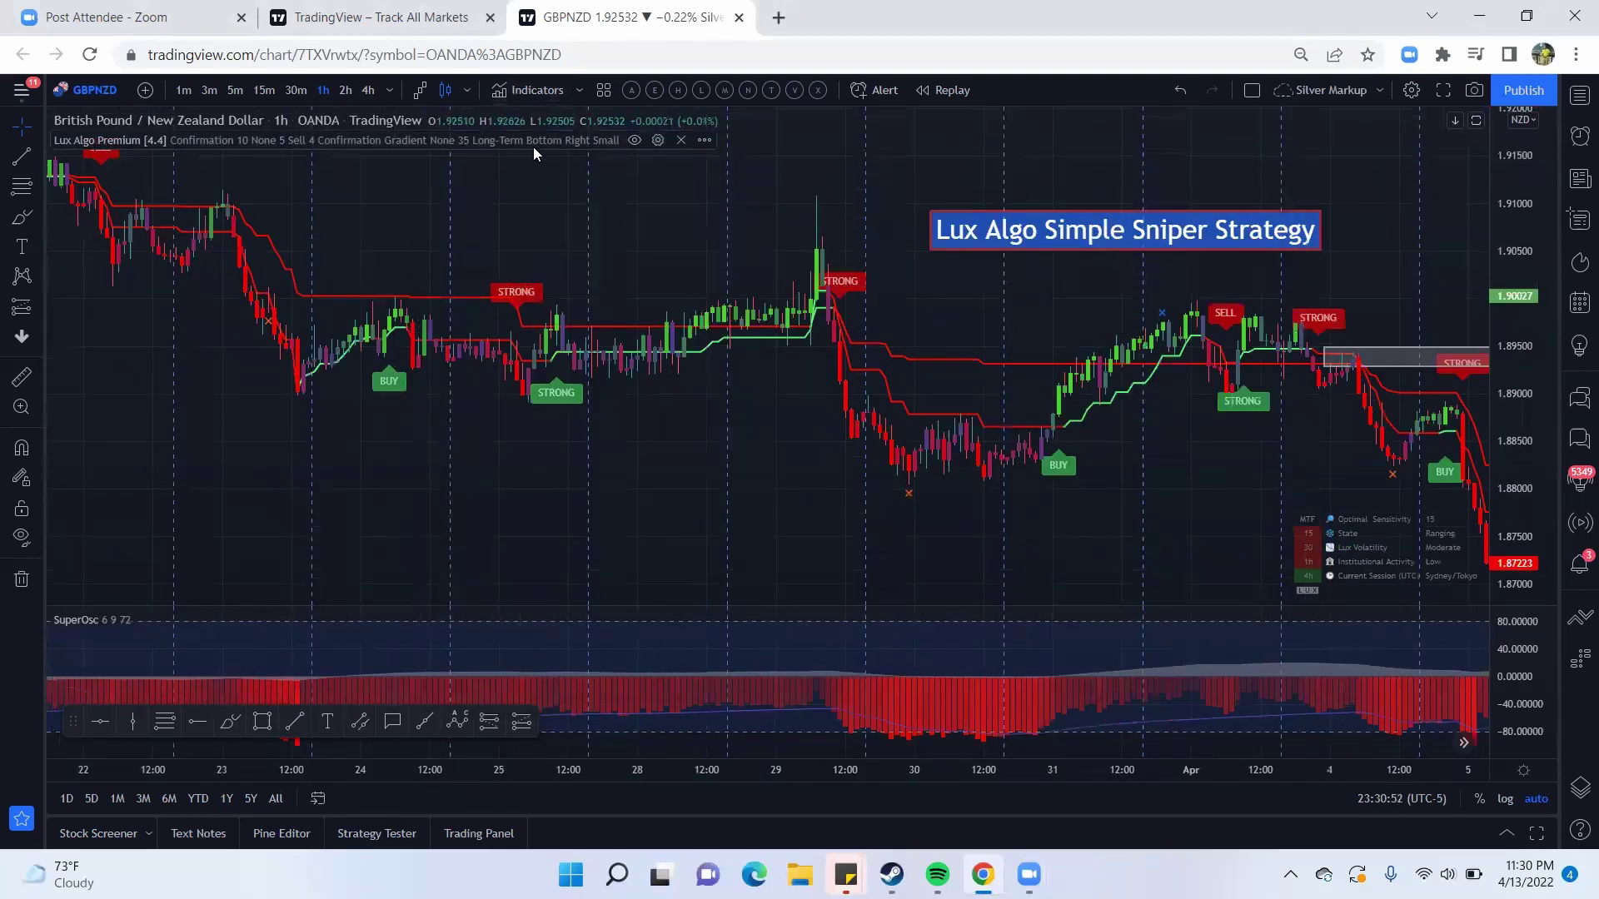
- Open the Lux Algo Premium settings and review the available Signal Mode options
left_click(658, 140)
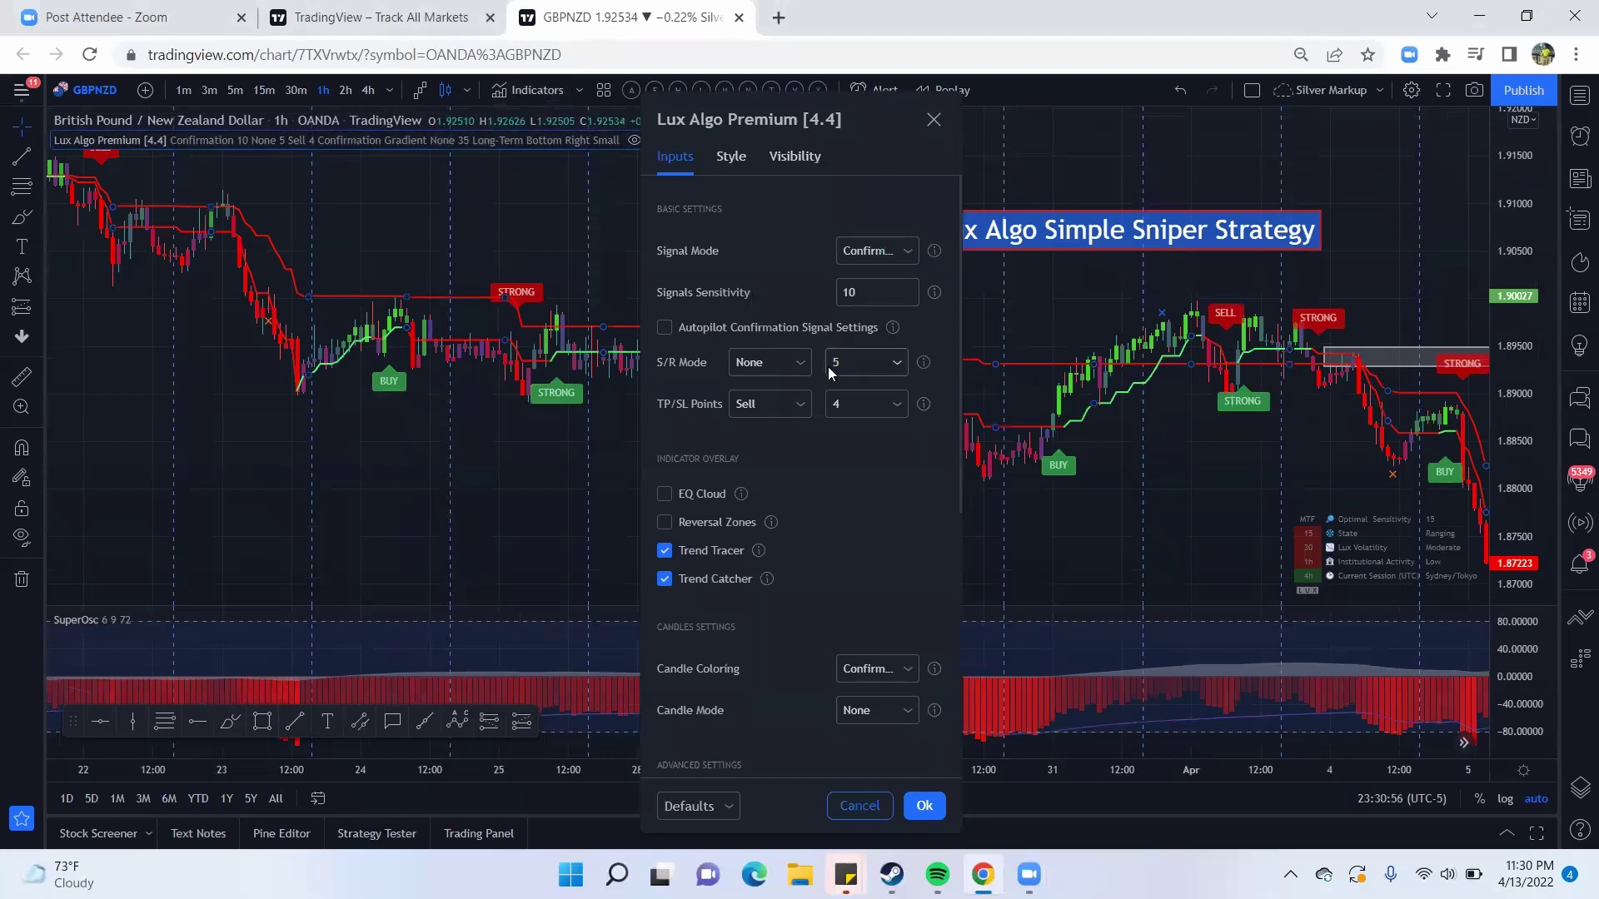
left_click(855, 258)
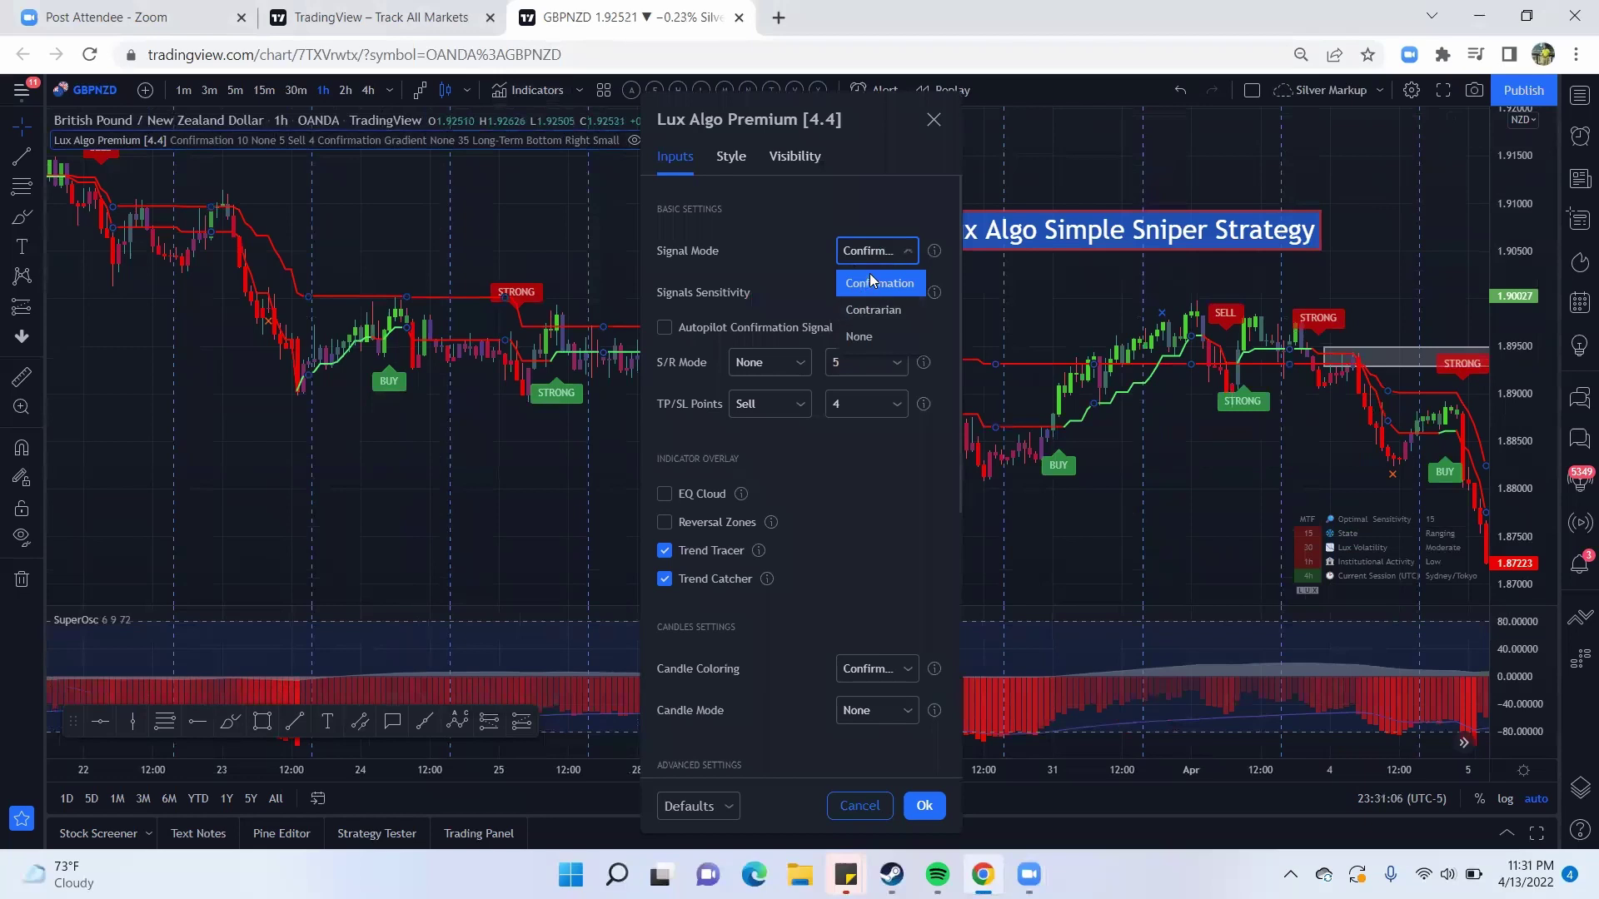
left_click(783, 273)
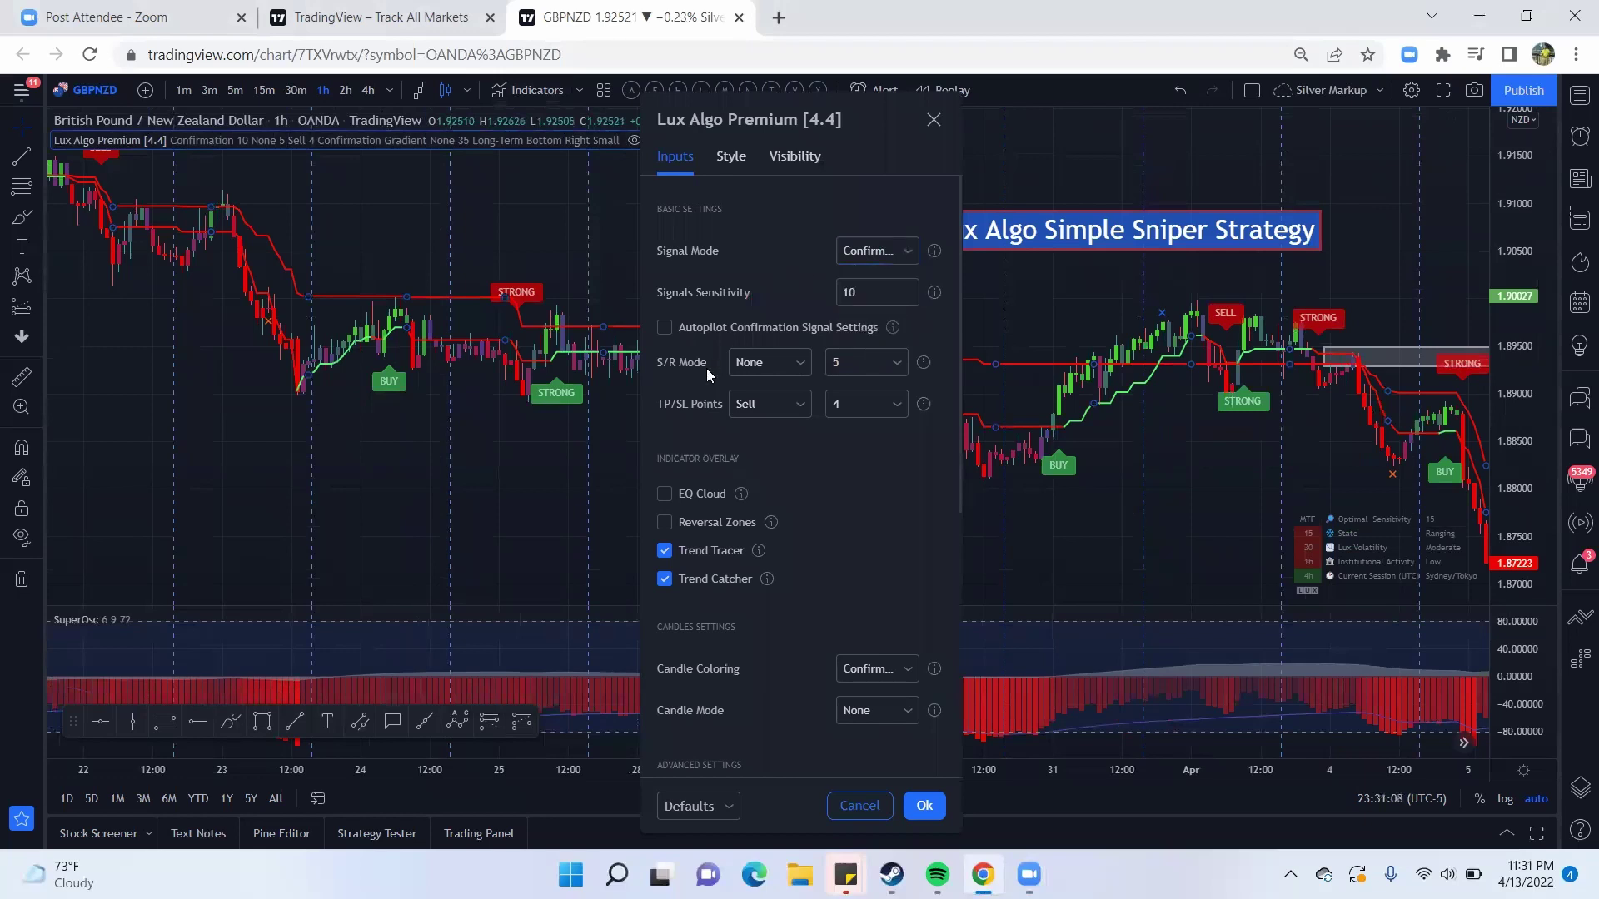
- Turn the Trend Tracer and Trend Catcher overlays off and back on
left_click(664, 554)
left_click(664, 578)
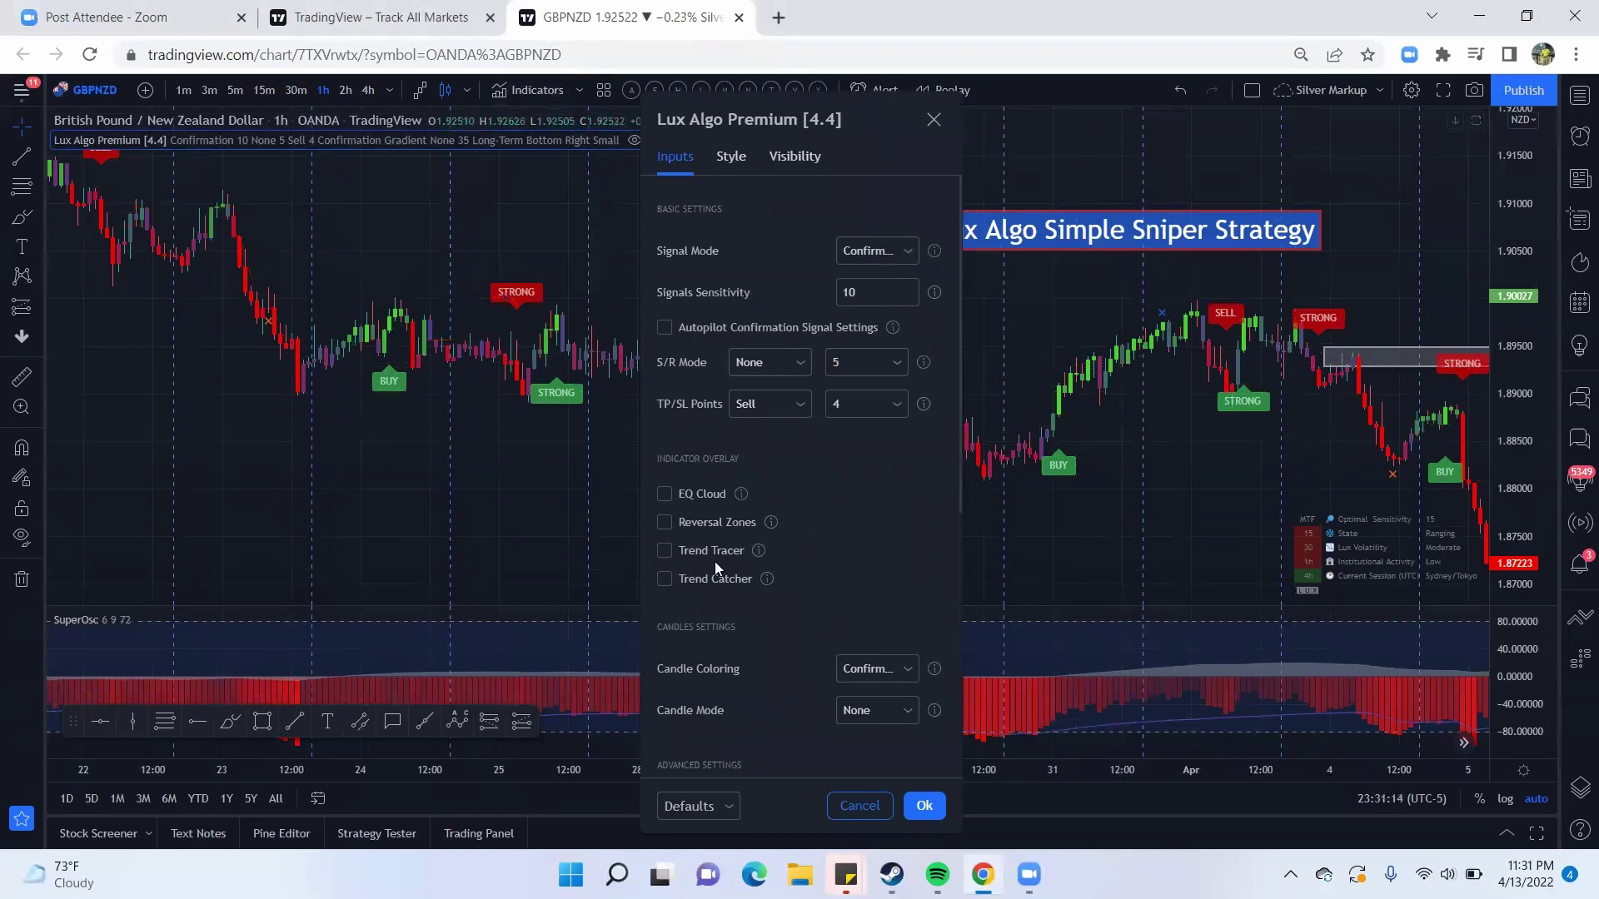
left_click(664, 553)
left_click(665, 579)
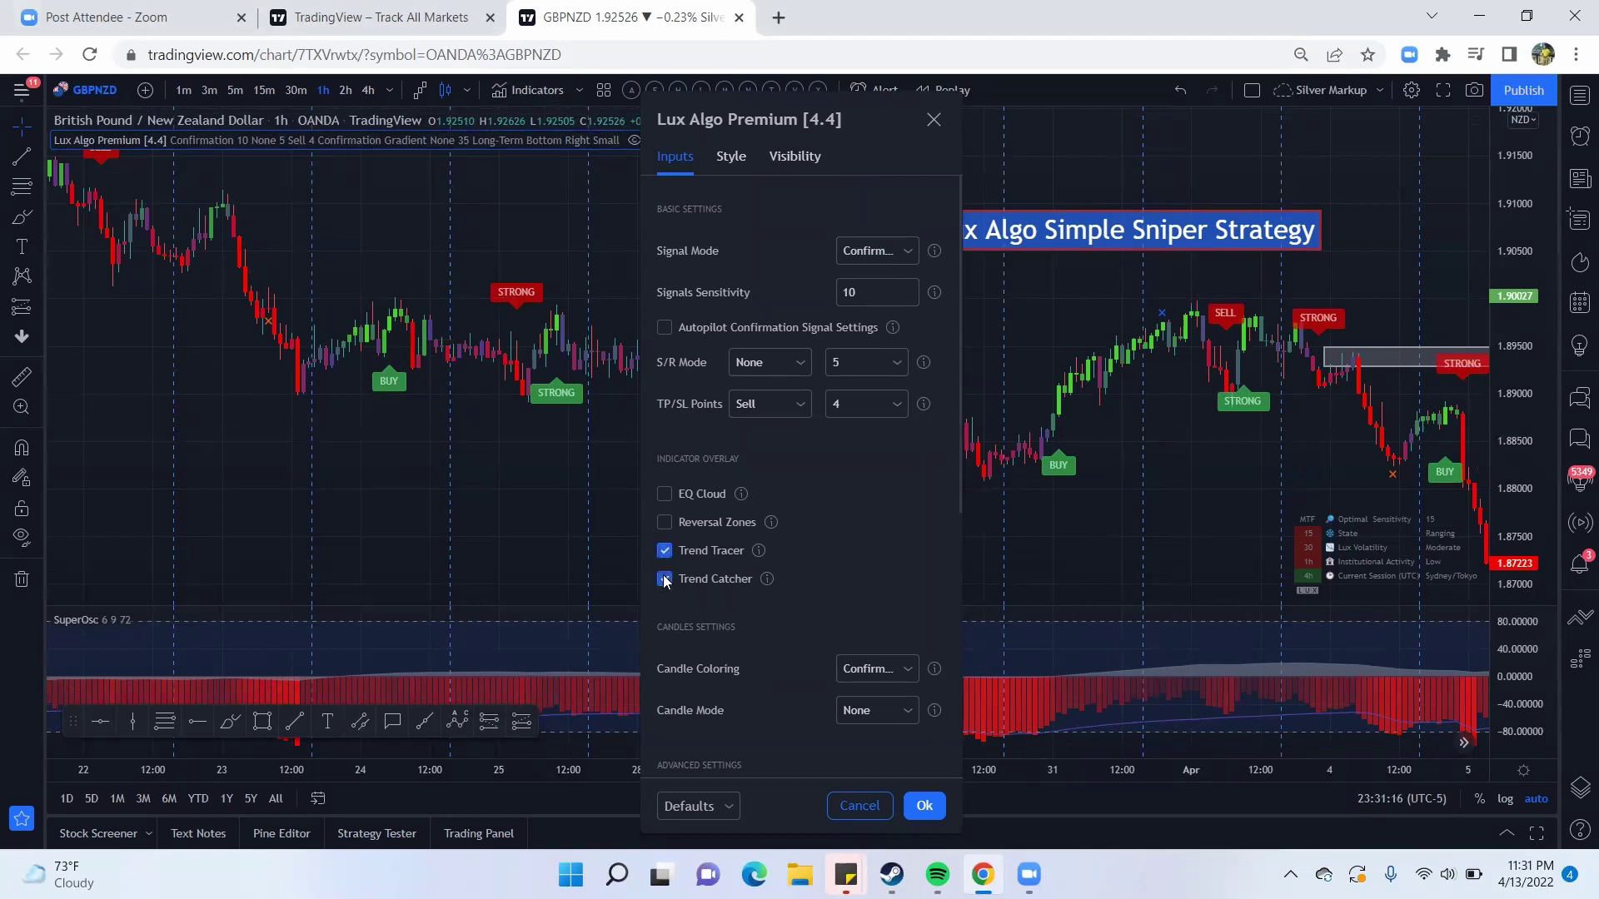
- Try the Confirmation Simple candle coloring, restore Confirmation Gradient, and accept the indicator settings
left_click(872, 675)
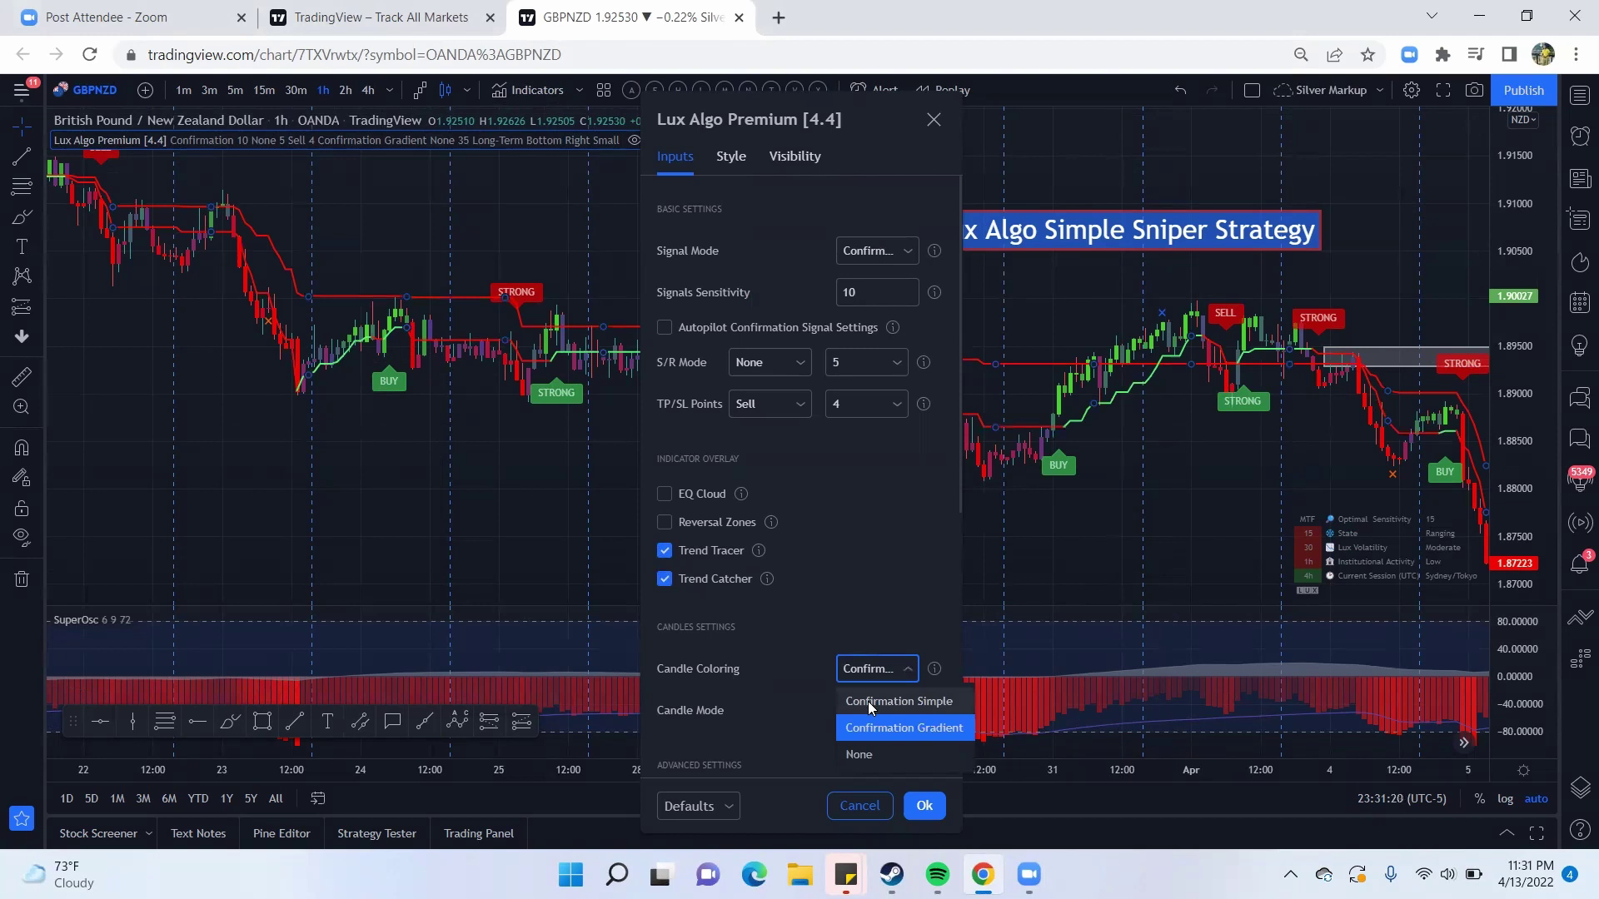
left_click(872, 702)
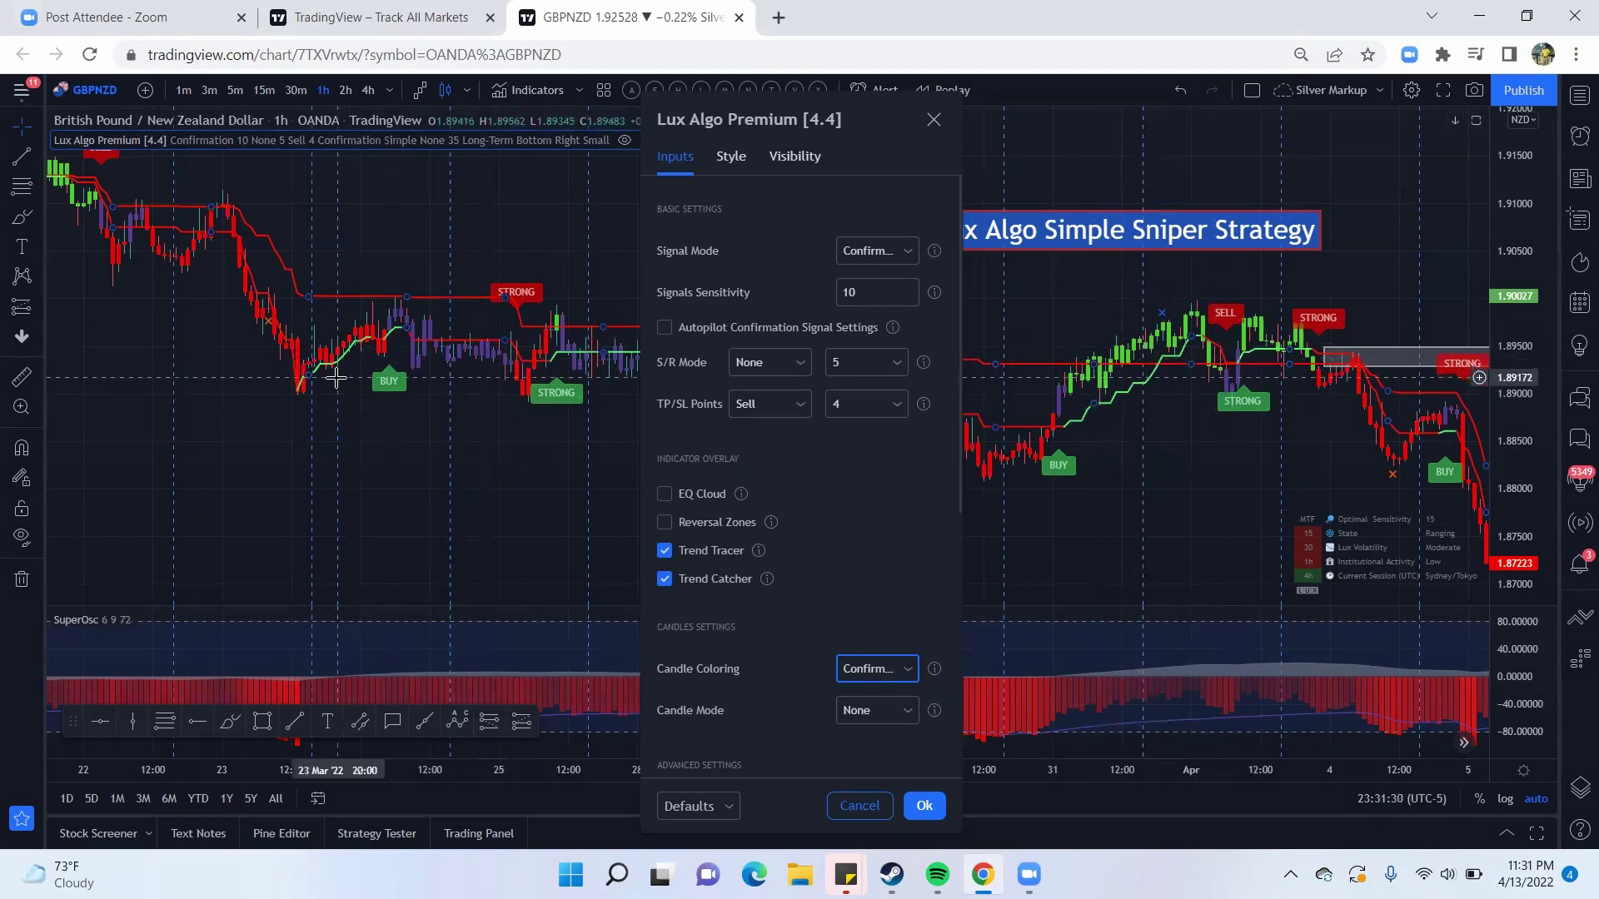
left_click(910, 663)
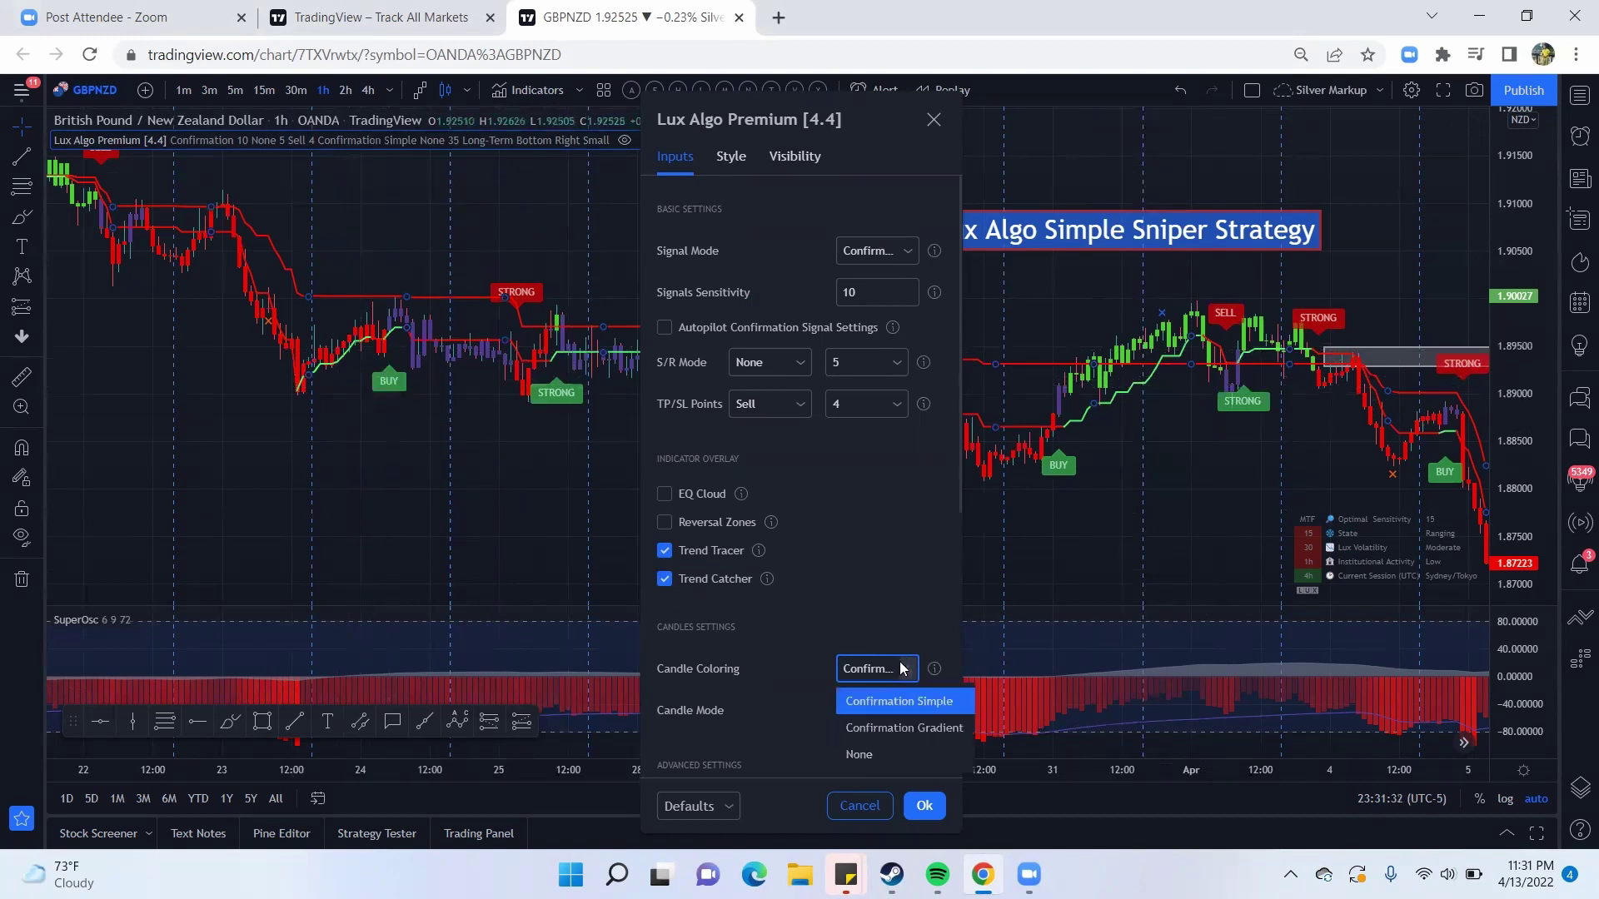
left_click(875, 726)
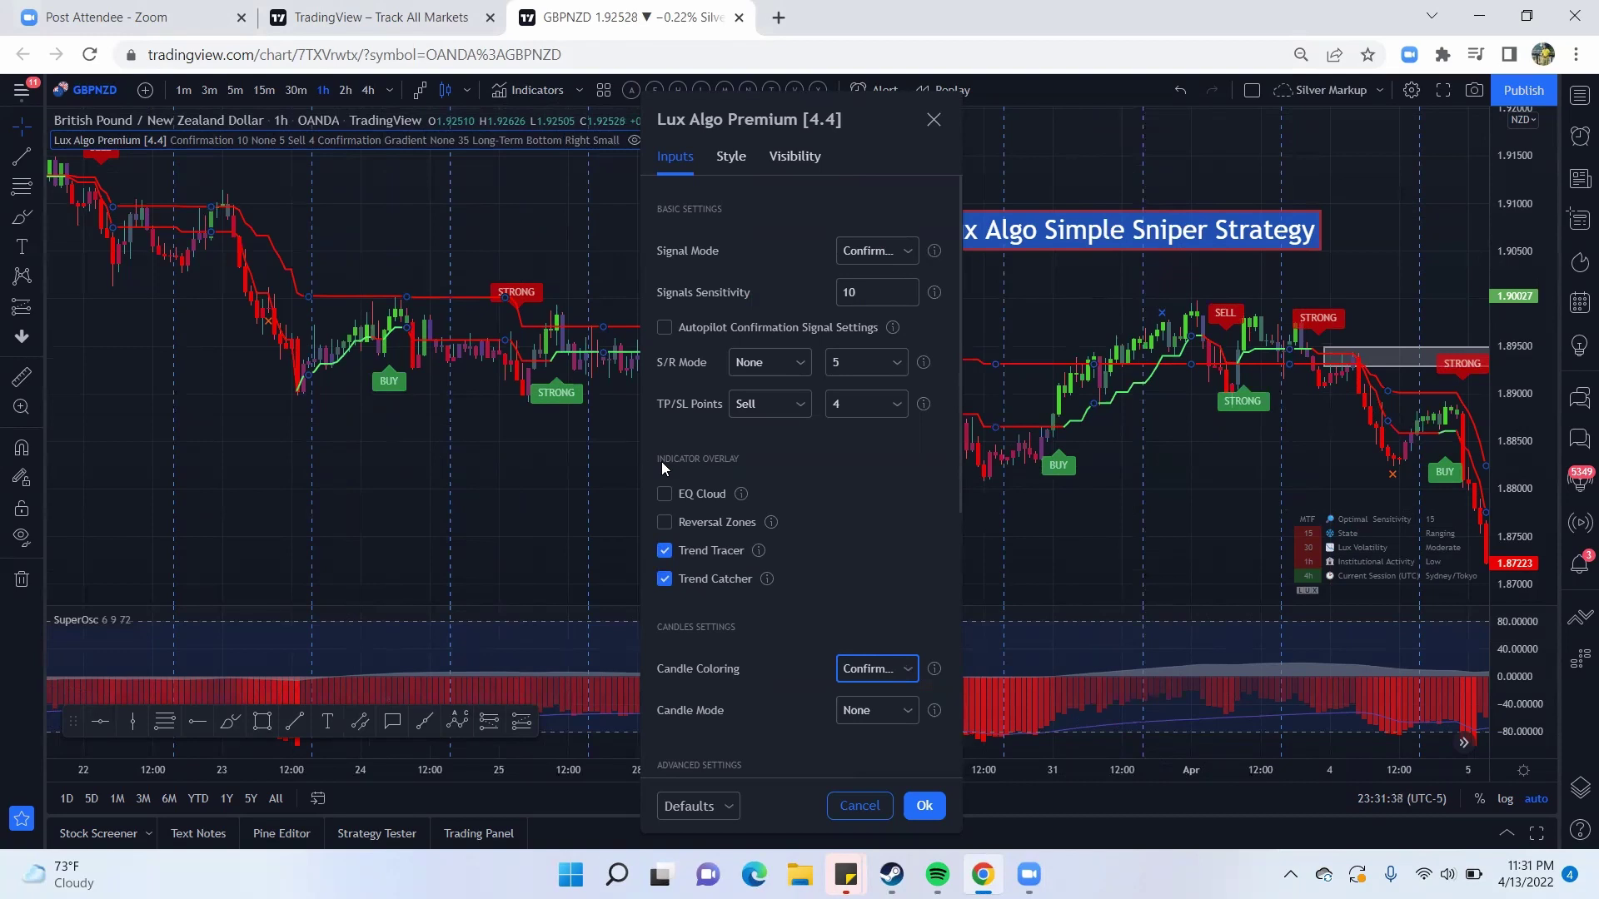
left_click(923, 805)
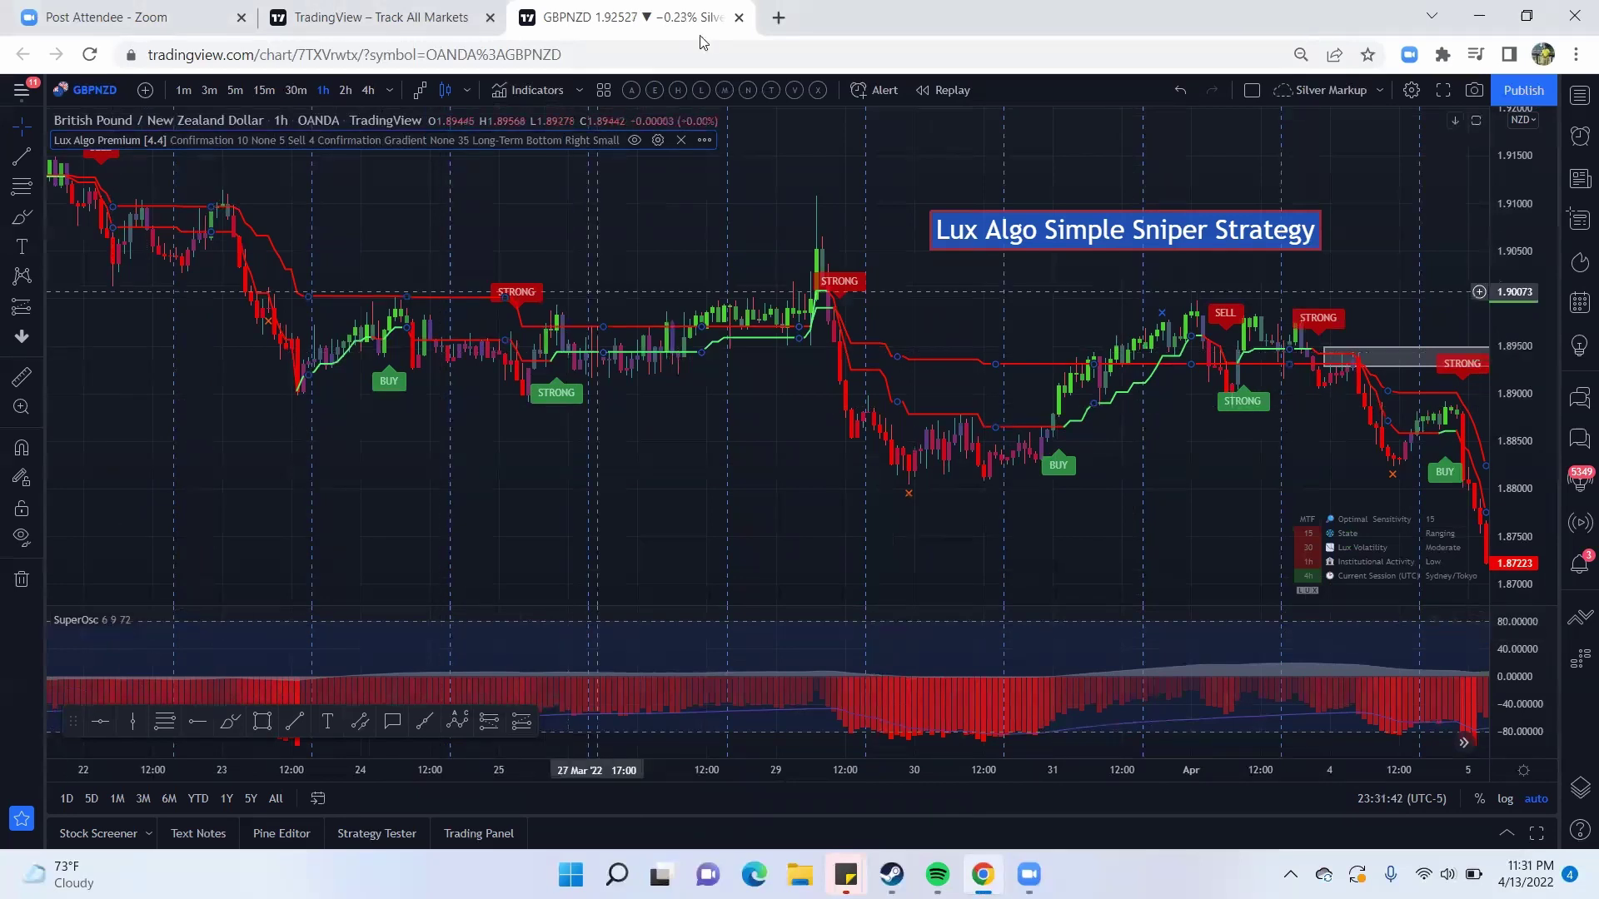
- Search the indicator library for "lux sup" and close the library
left_click(525, 90)
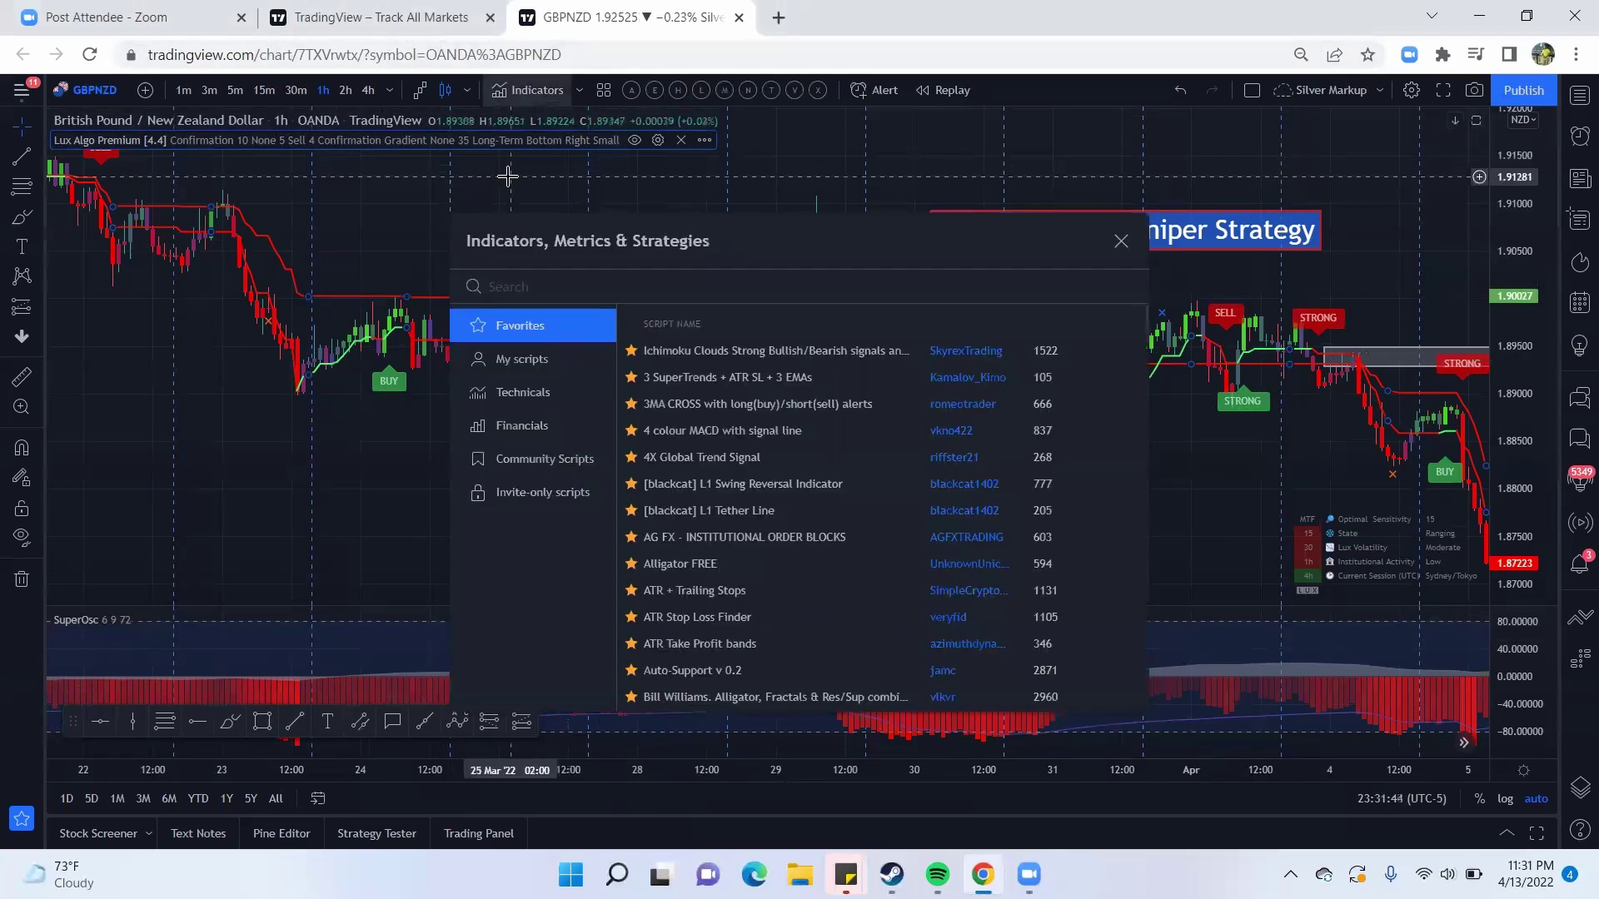
type("lux")
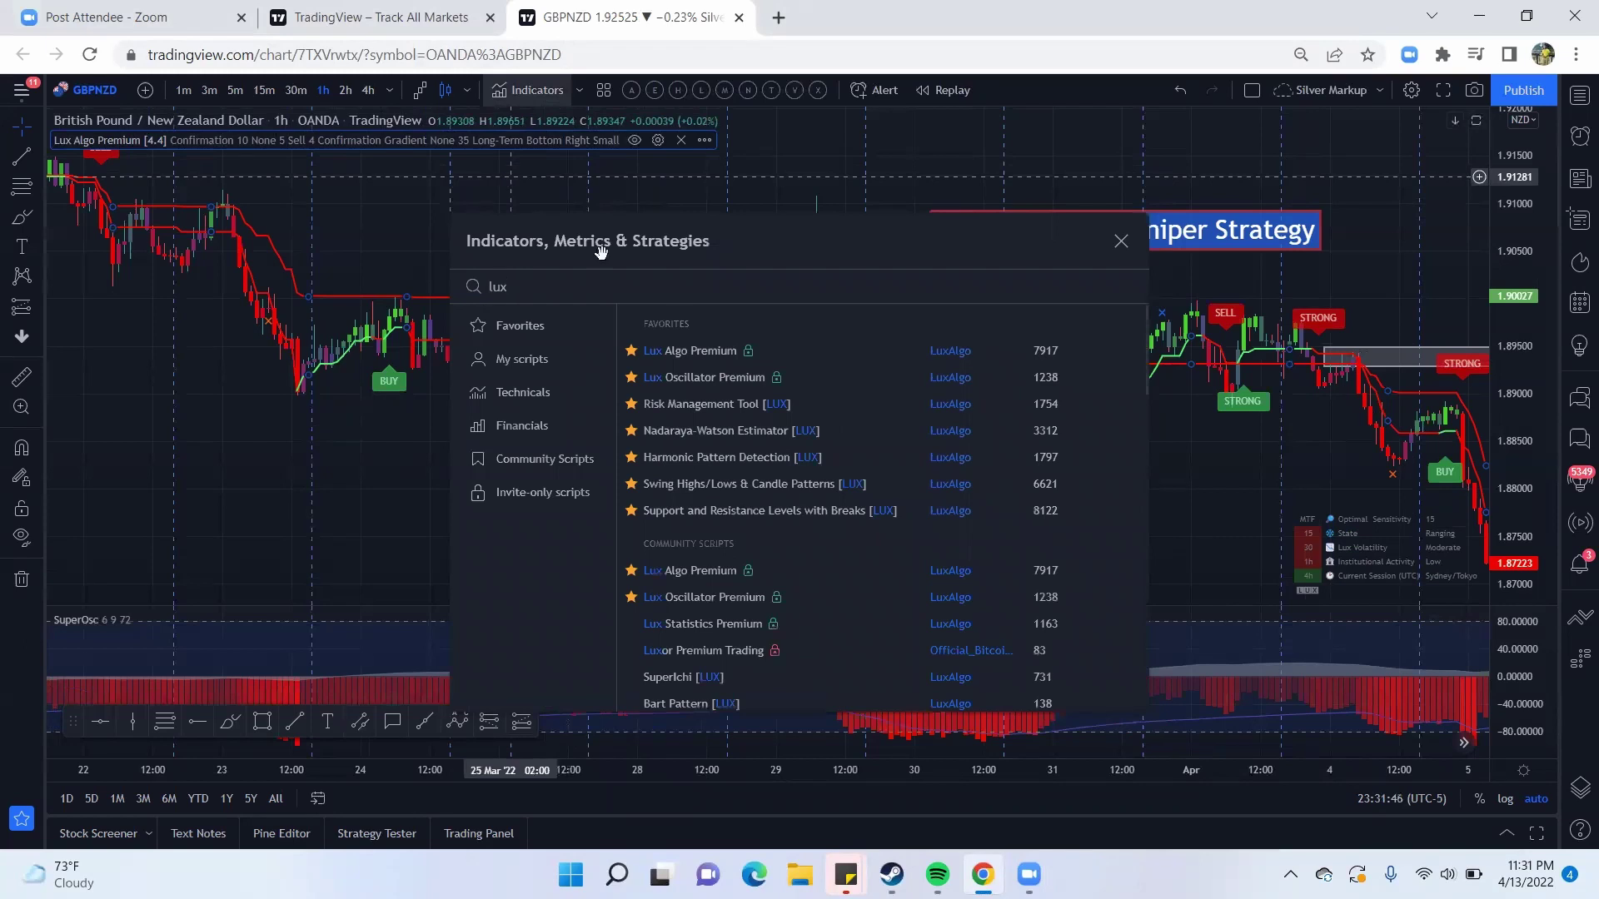
type(" sup")
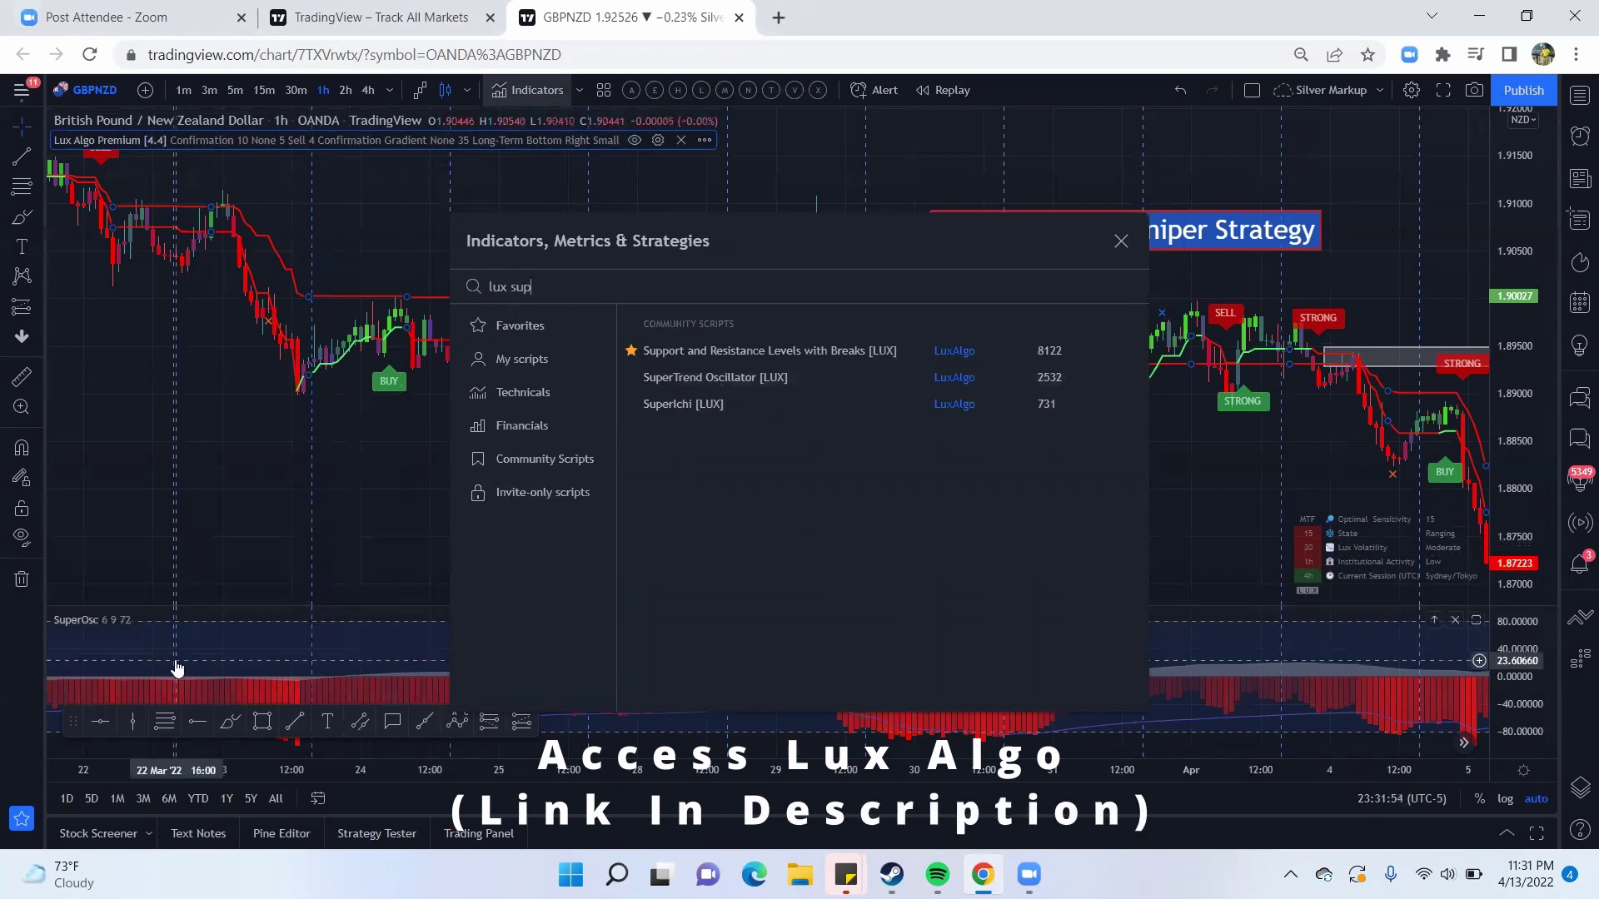
left_click(197, 612)
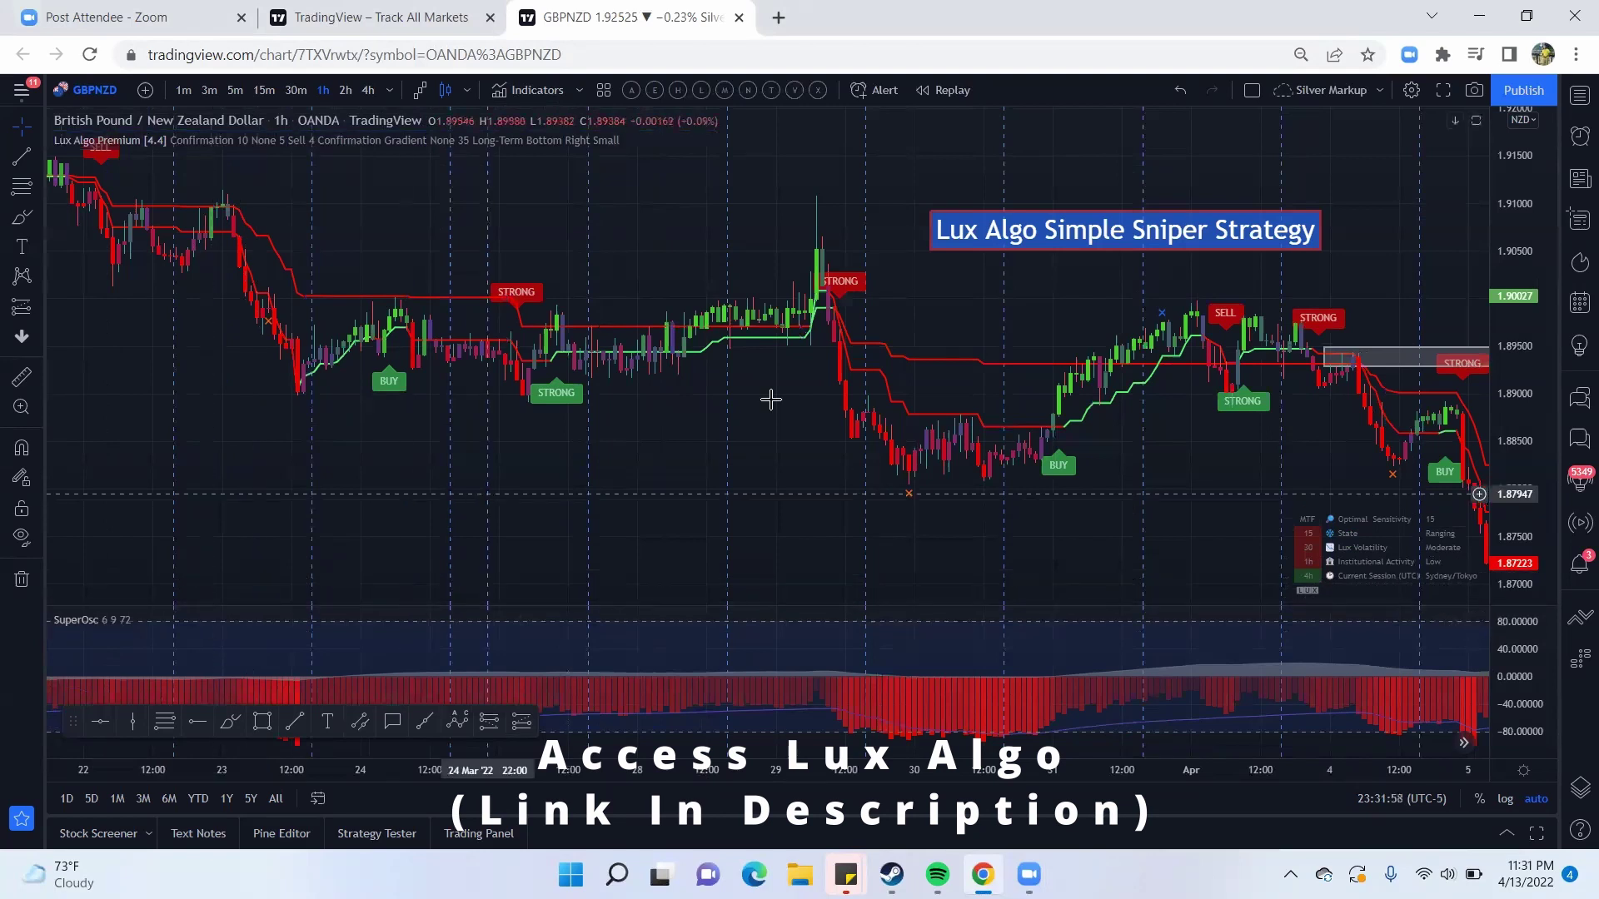
- Examine the Lux Algo buy and sell signals and trend lines in the GBPNZD price history for mid to late March
left_click_drag(758, 241, 896, 238)
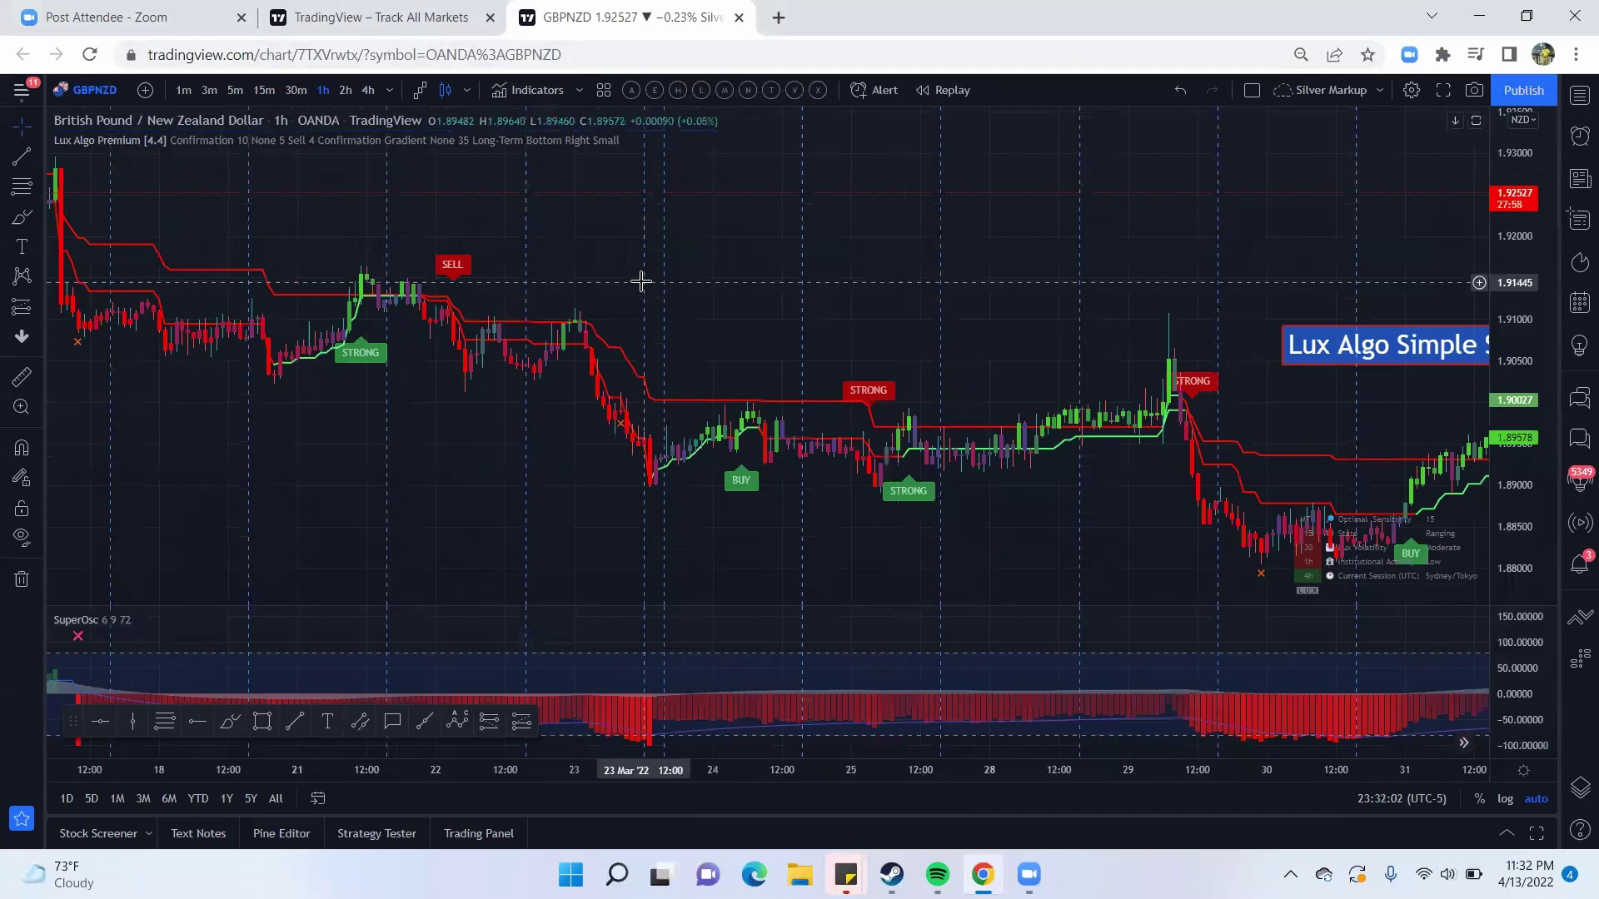
left_click_drag(497, 407, 697, 428)
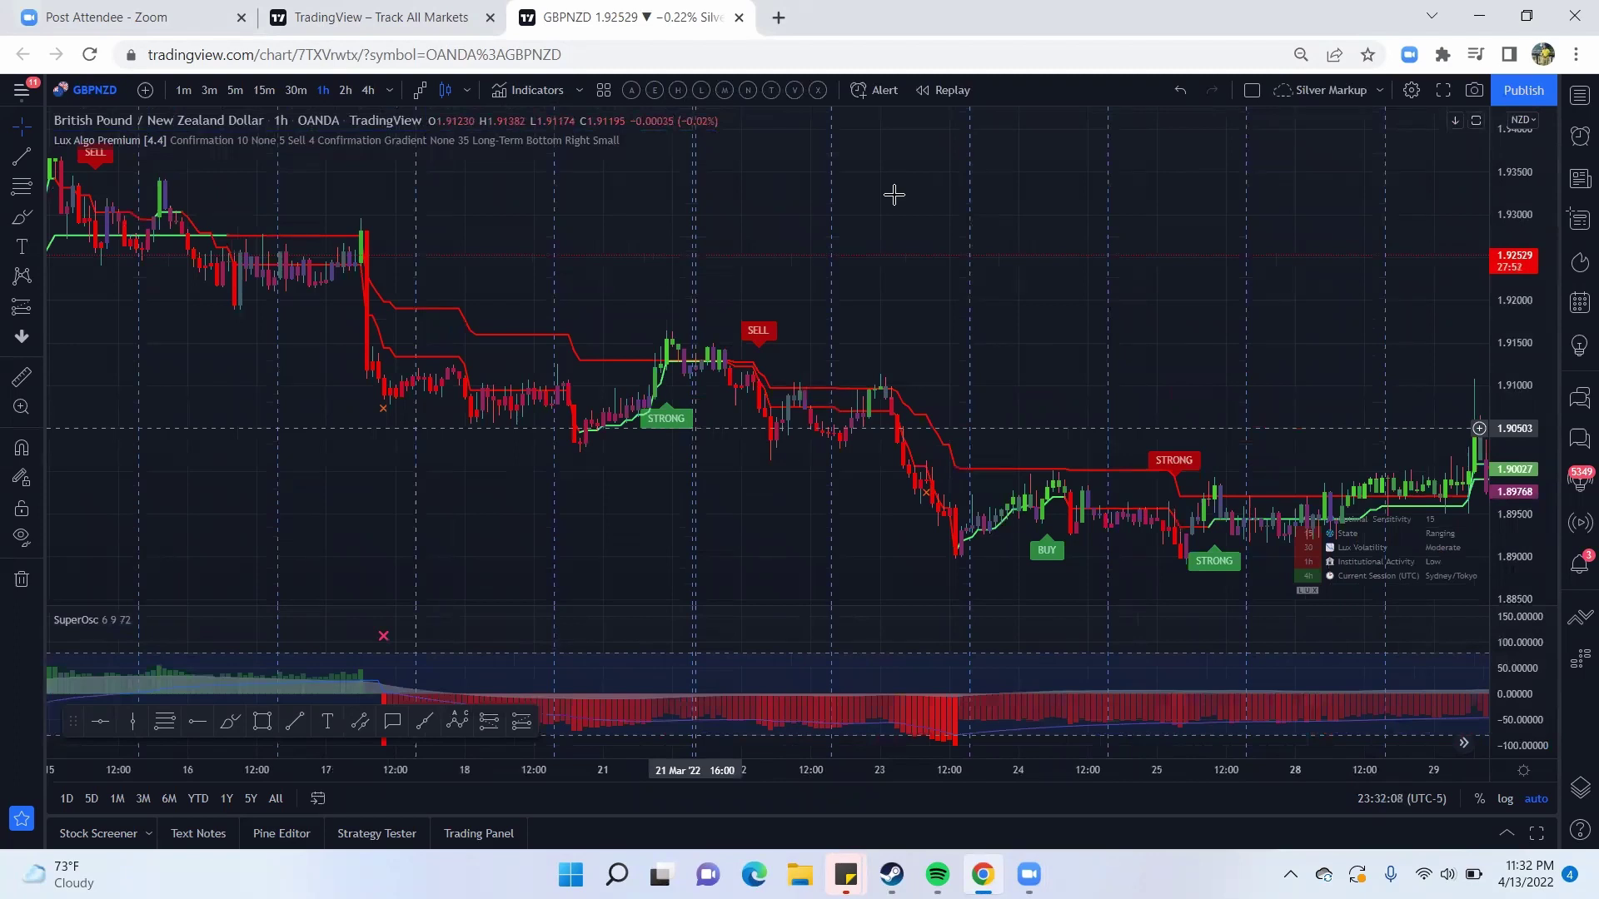
left_click_drag(491, 455, 645, 455)
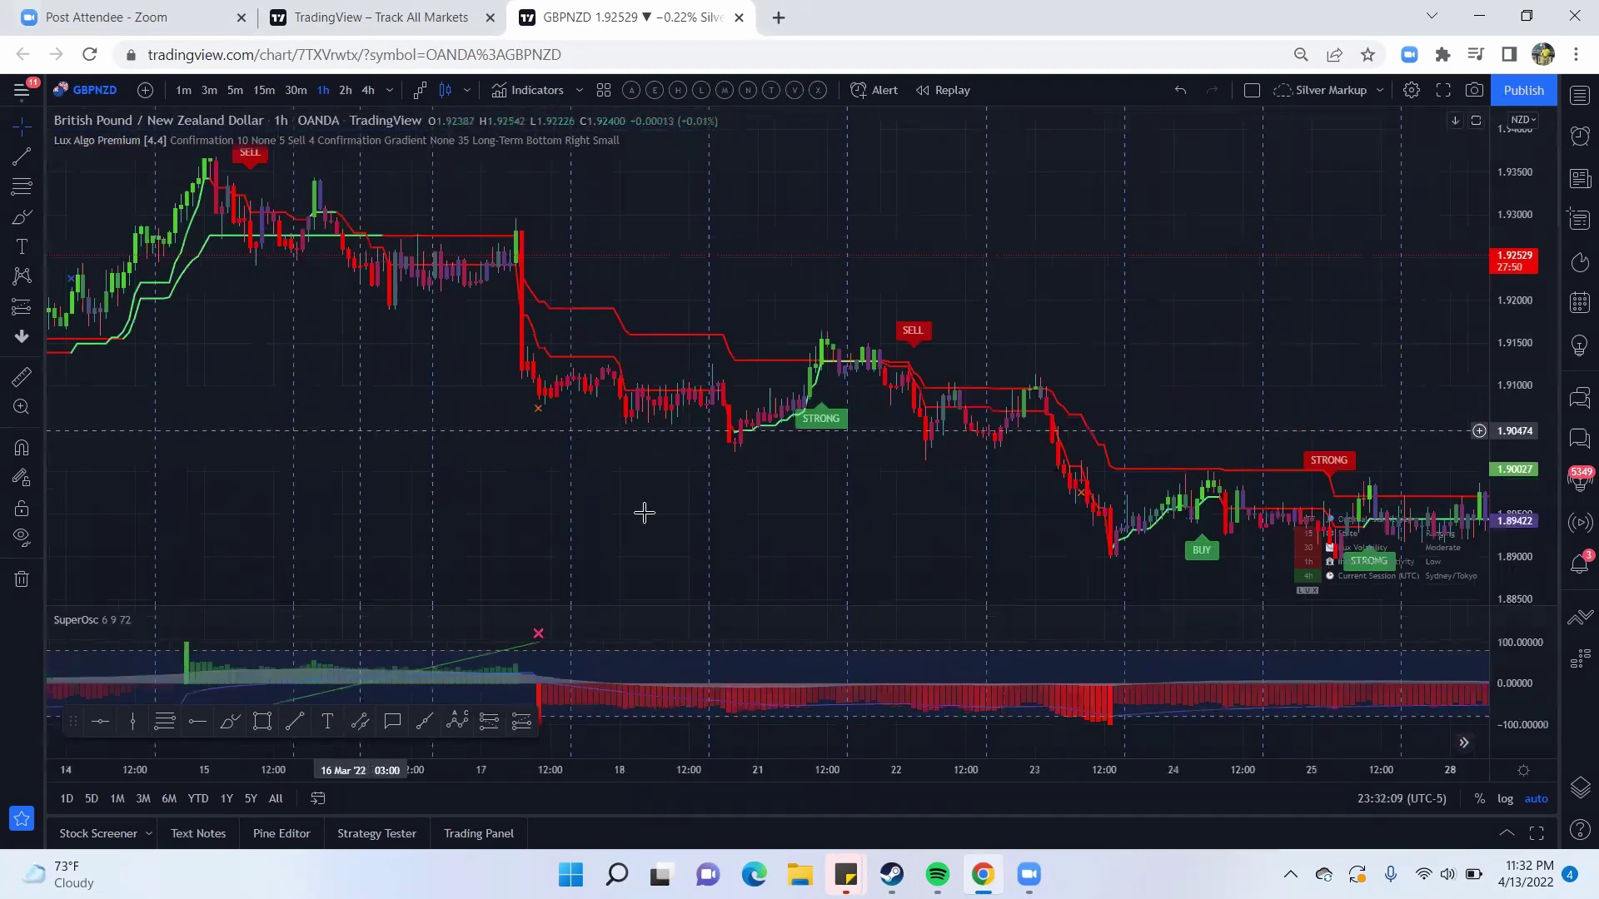
left_click_drag(645, 513, 828, 582)
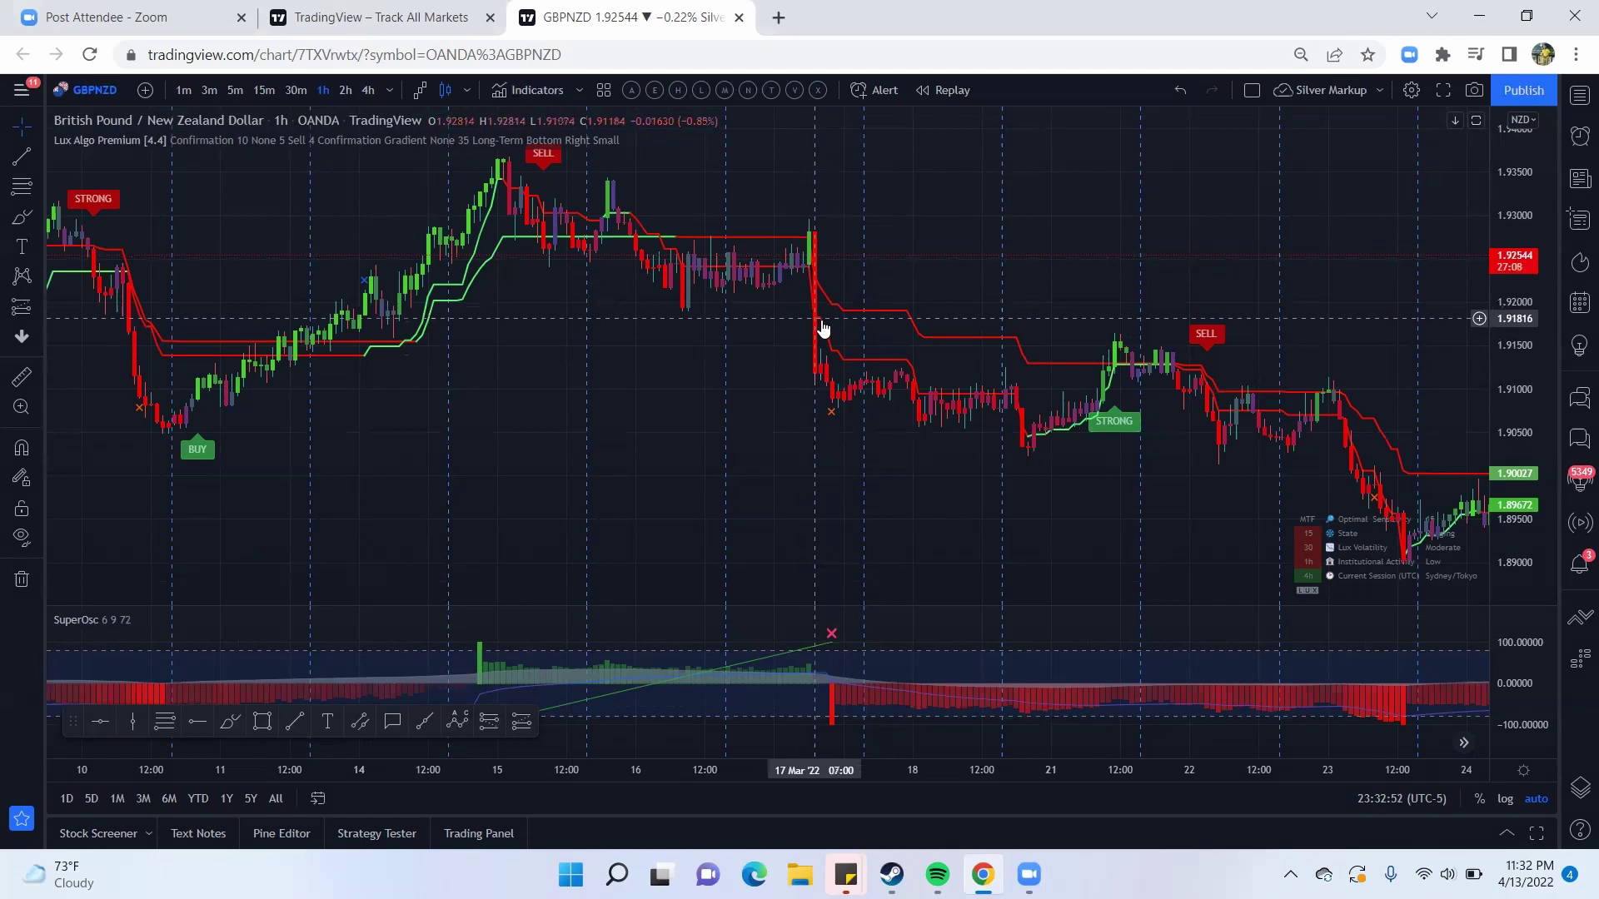
left_click_drag(912, 514, 837, 495)
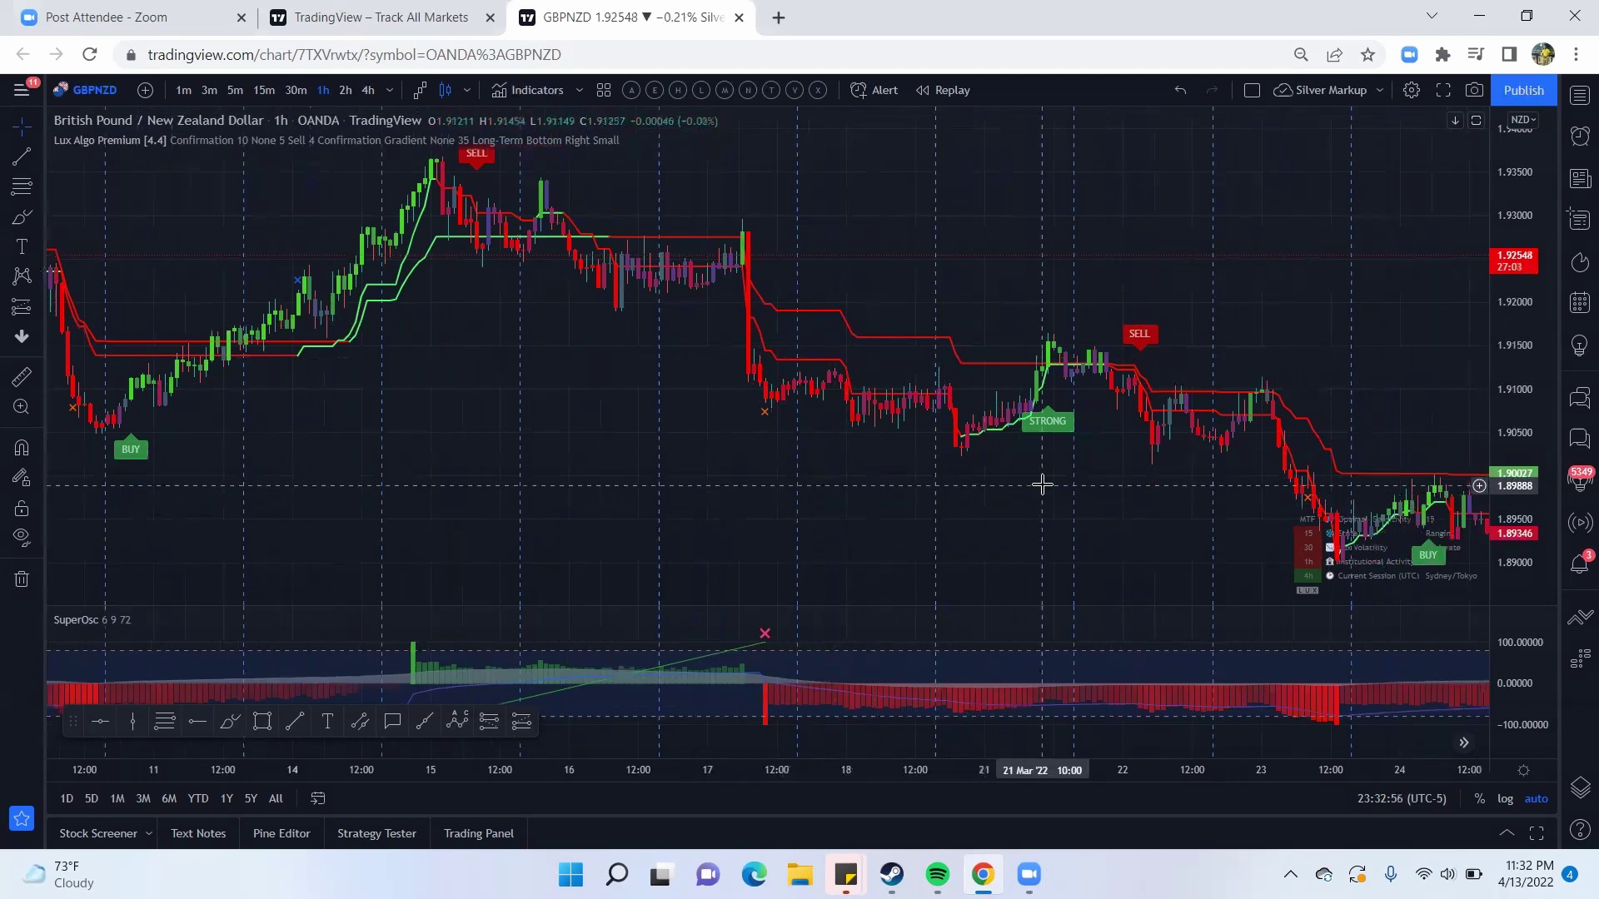
left_click_drag(1037, 476, 986, 474)
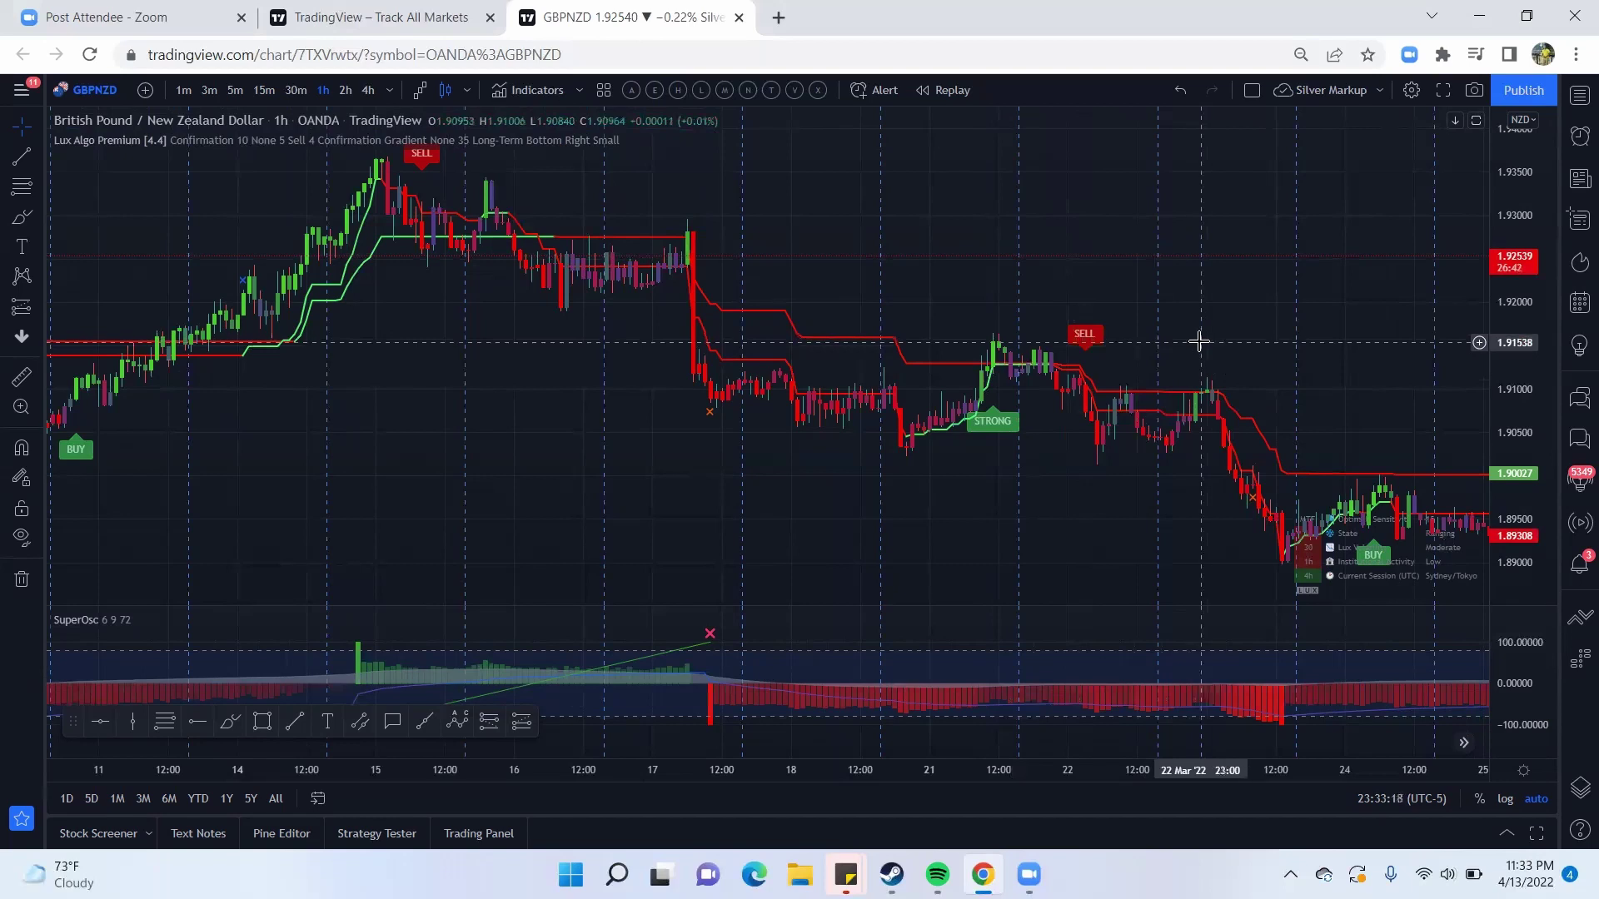
left_click_drag(1199, 342, 939, 332)
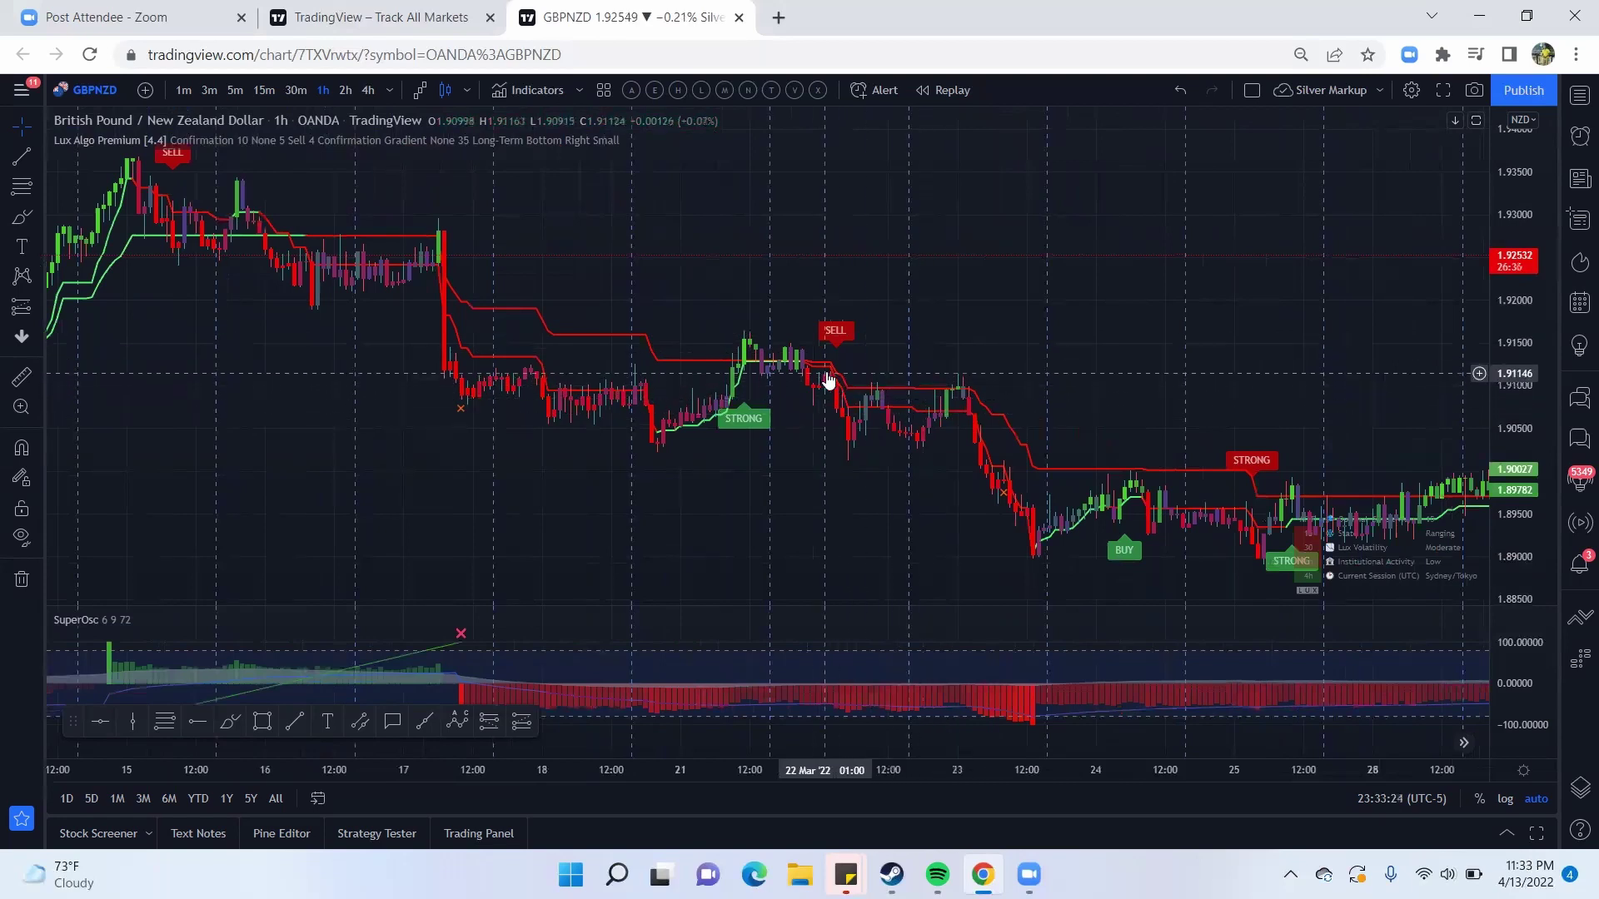
- Measure the price drop from the sell signal on 22 March to below the low of 23 March, and clear the measurement
left_click(21, 377)
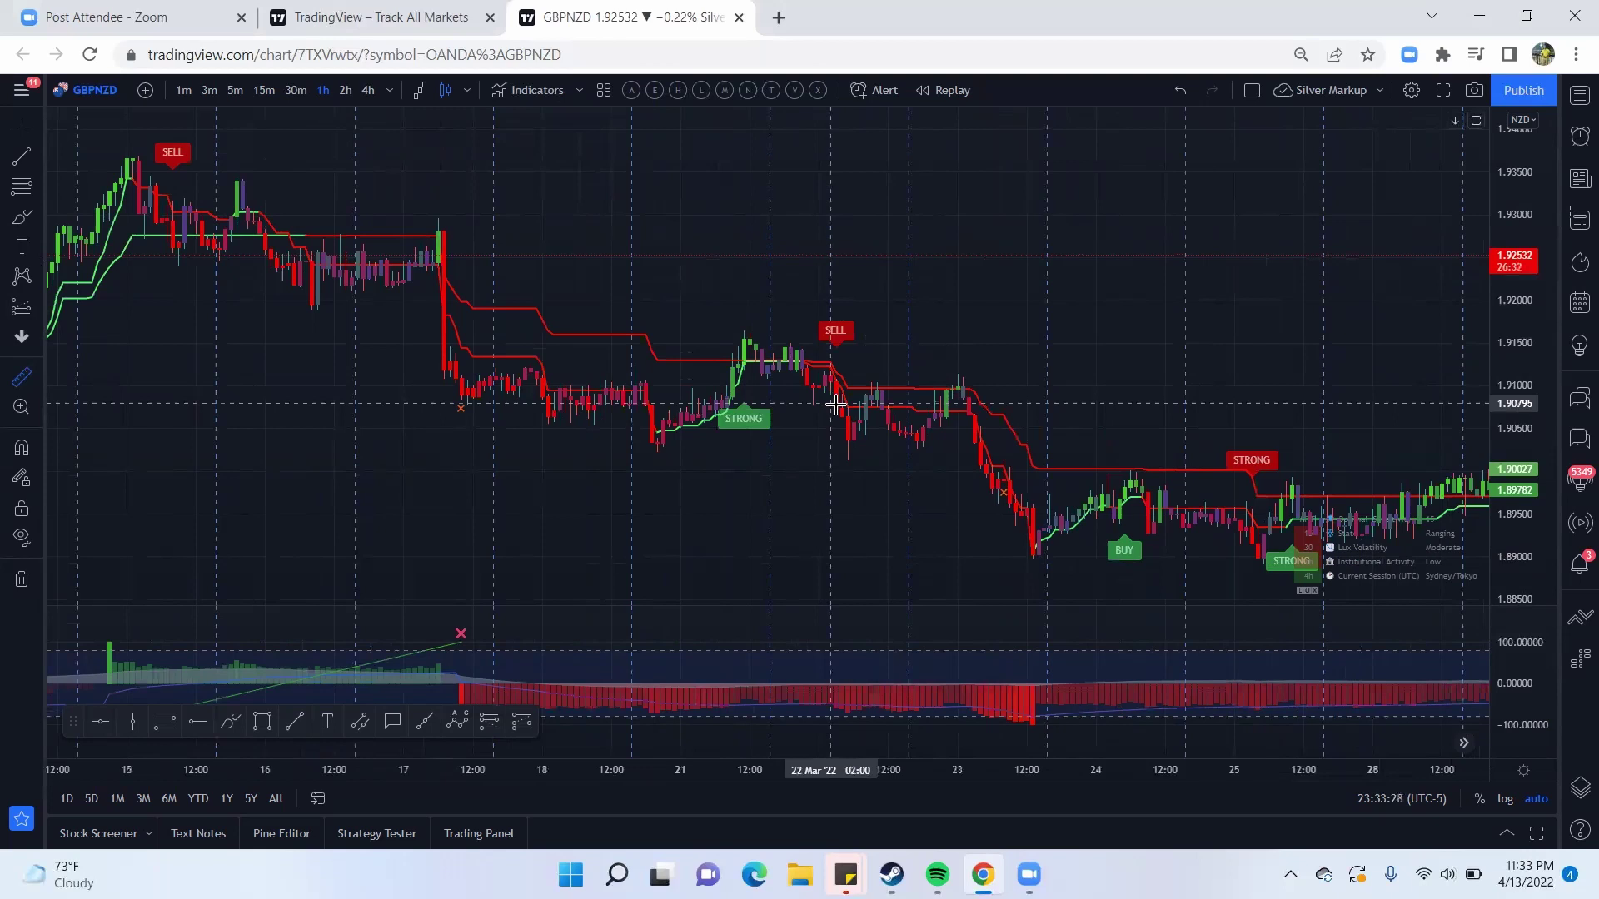
left_click(835, 404)
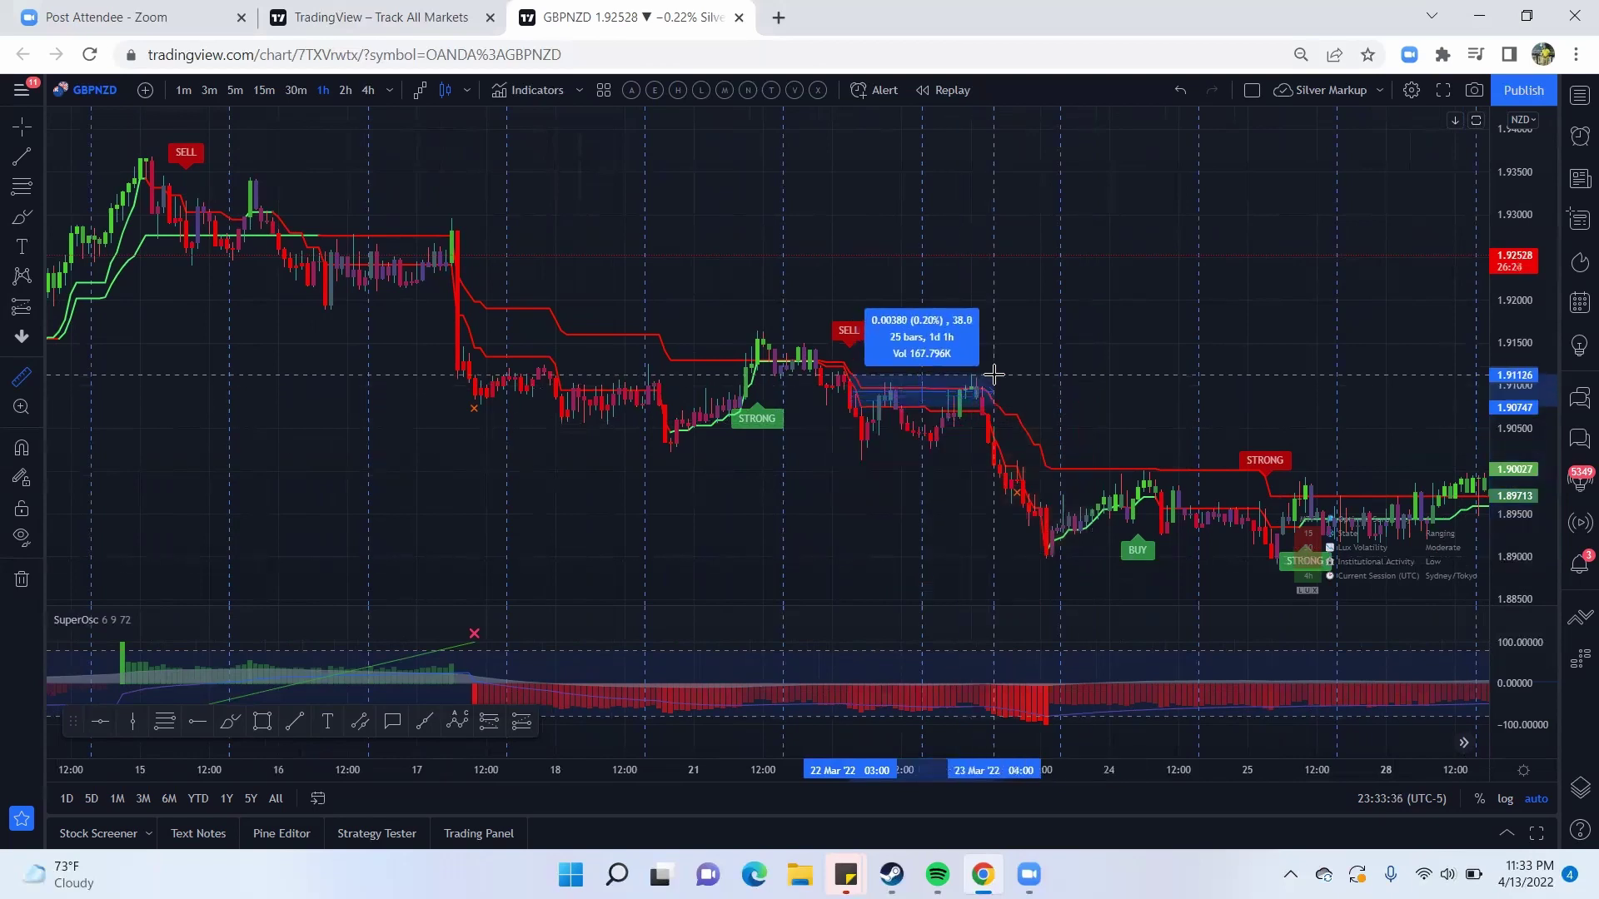
left_click(1098, 587)
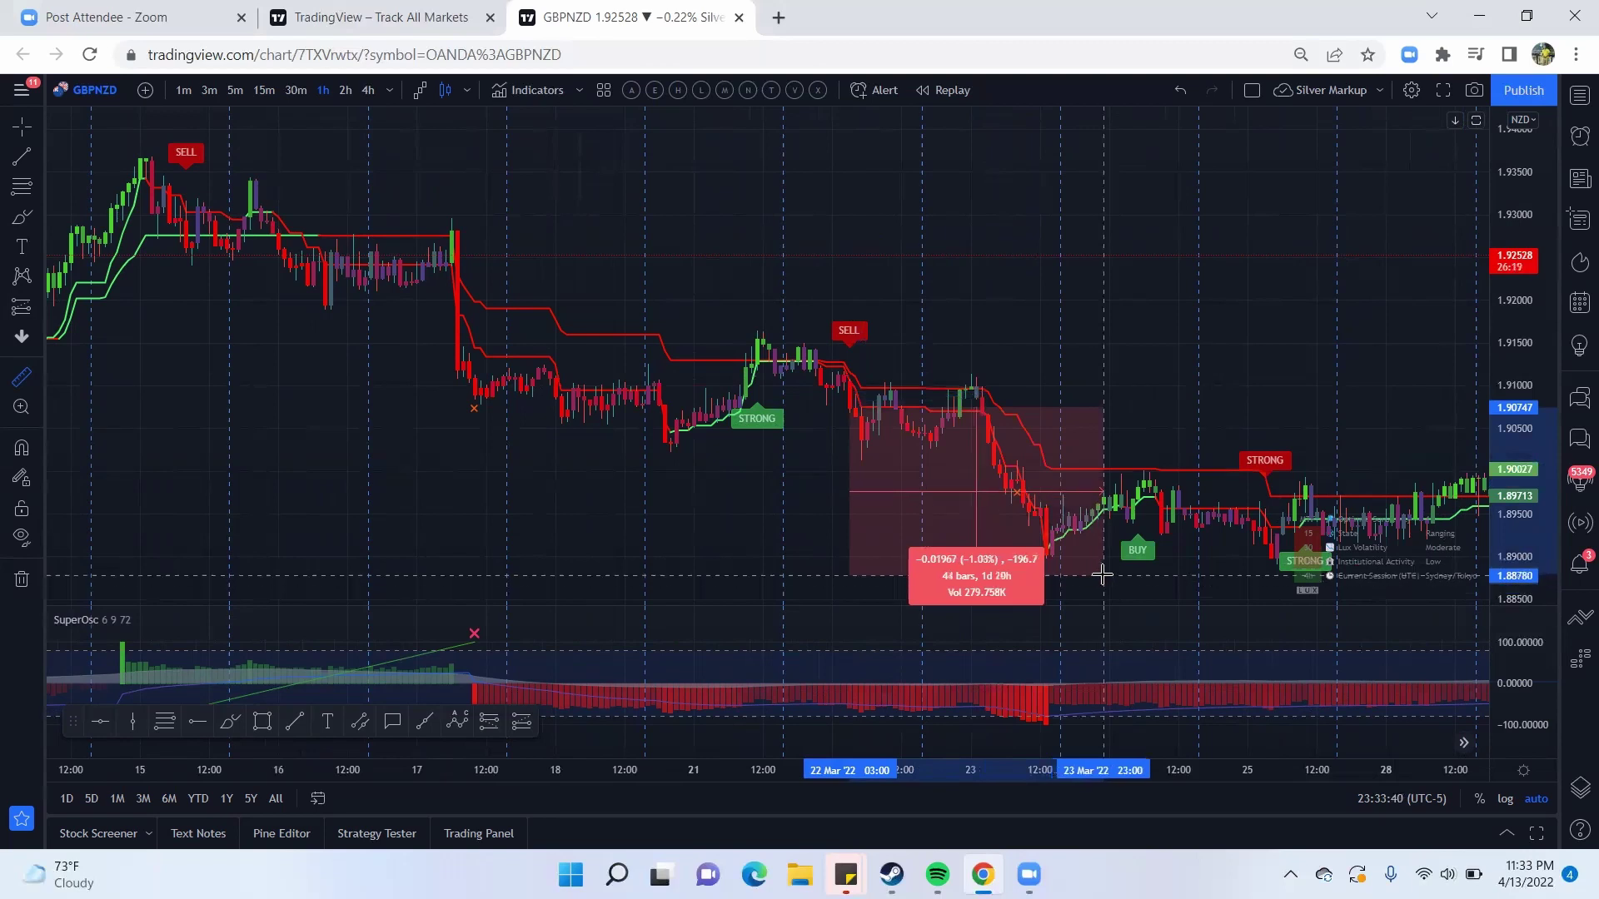
left_click(1146, 374)
- Measure the price move from the strong sell signal on 25 March up to the candles at the following strong buy signal
left_click_drag(1146, 374, 585, 335)
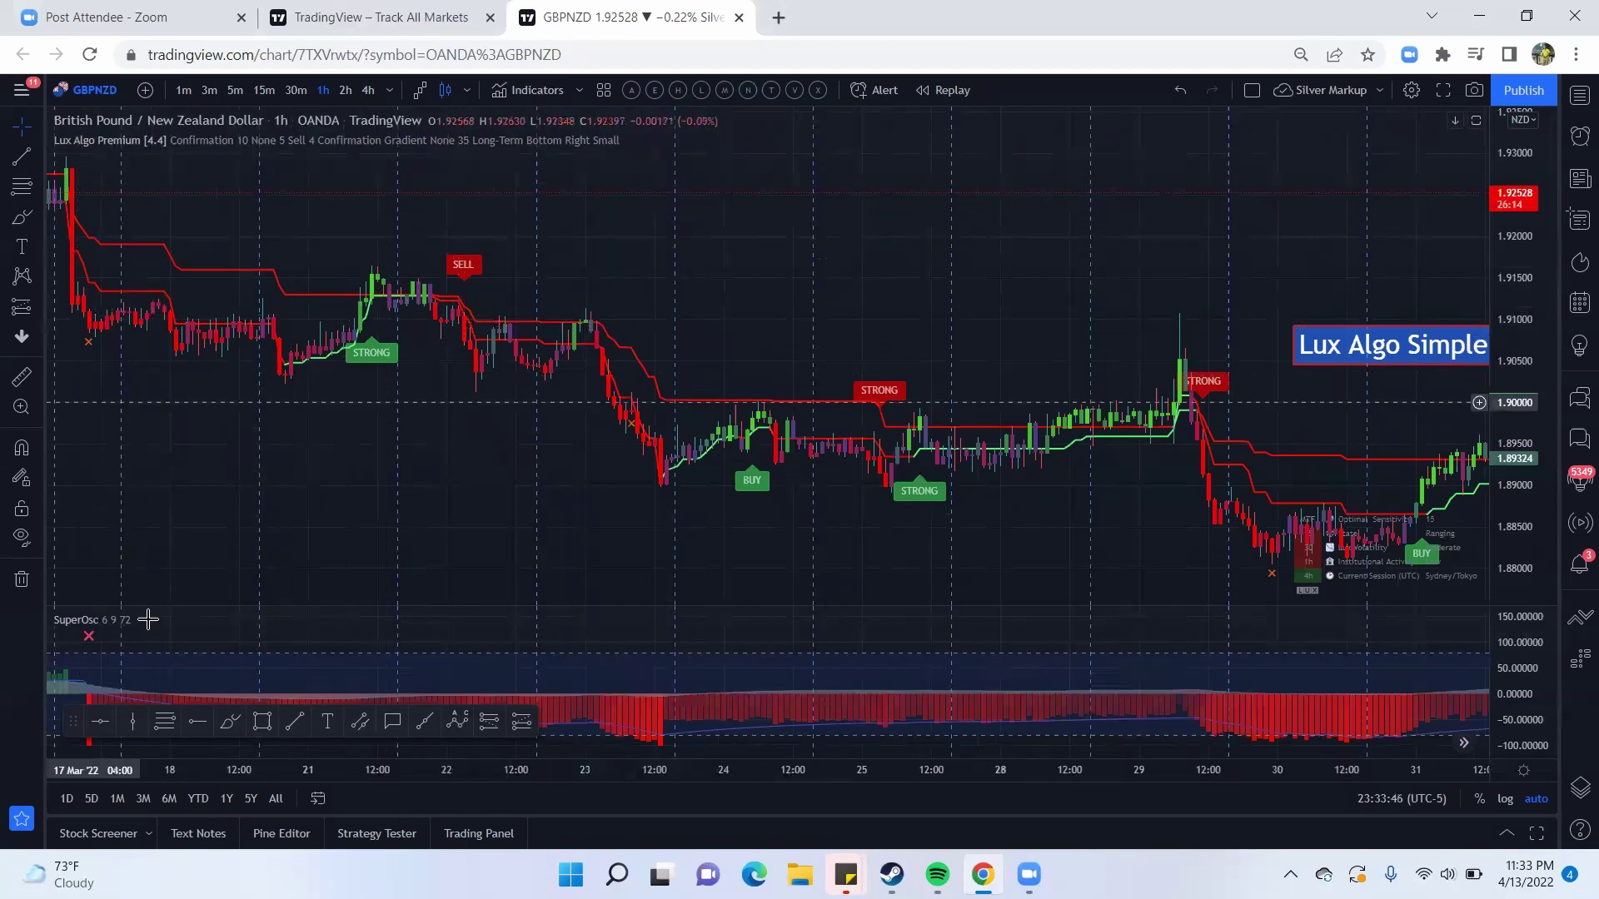
left_click(21, 379)
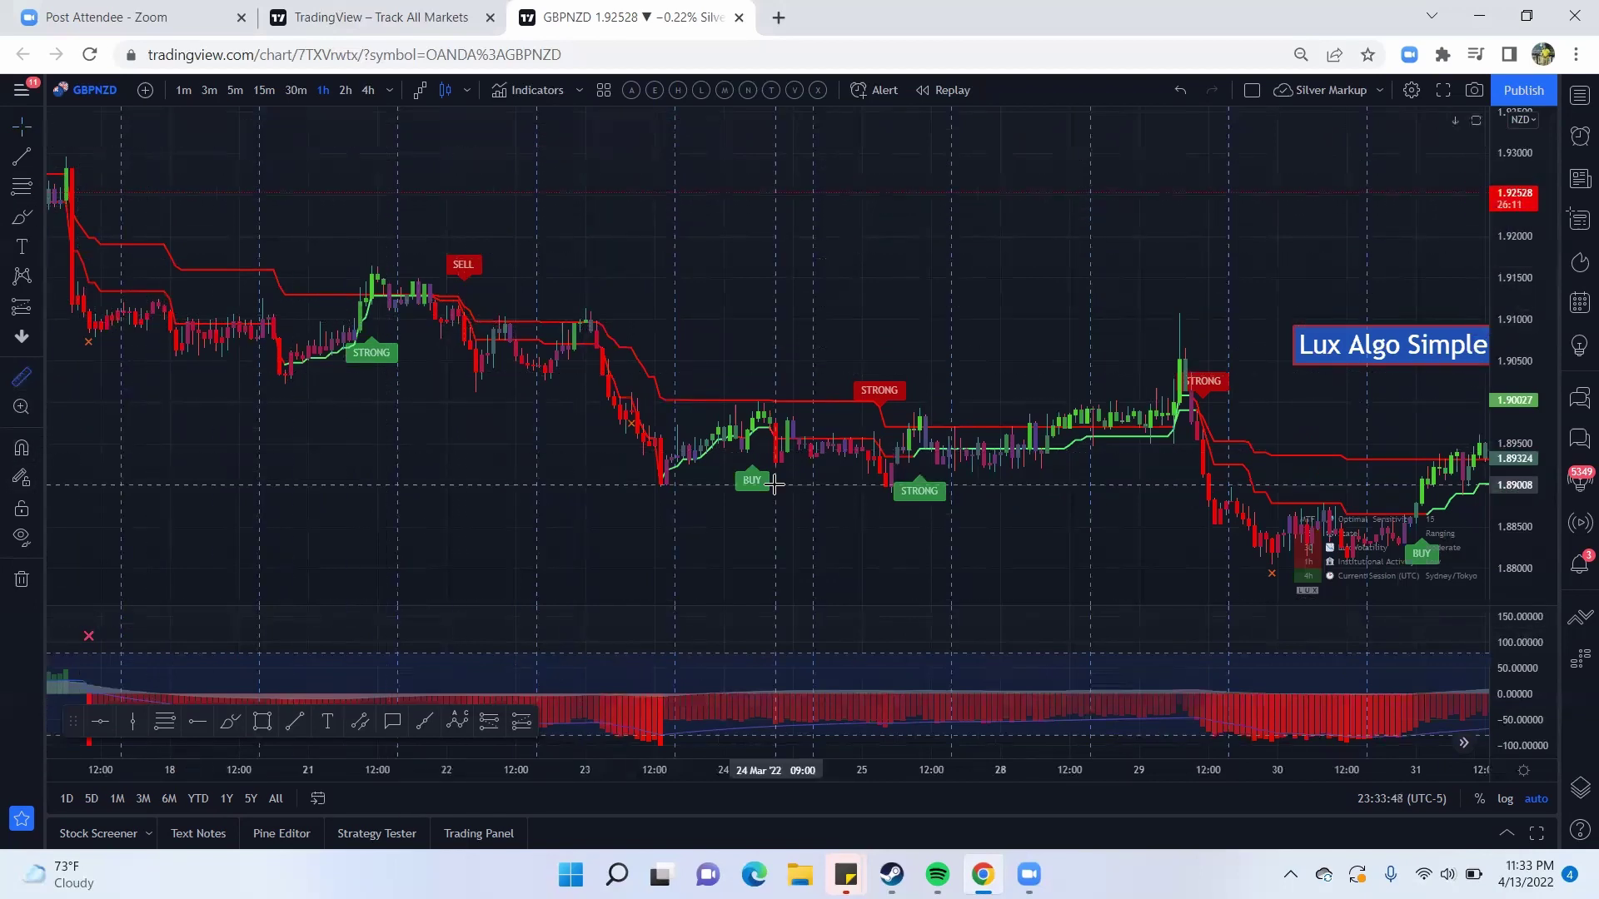
left_click(883, 474)
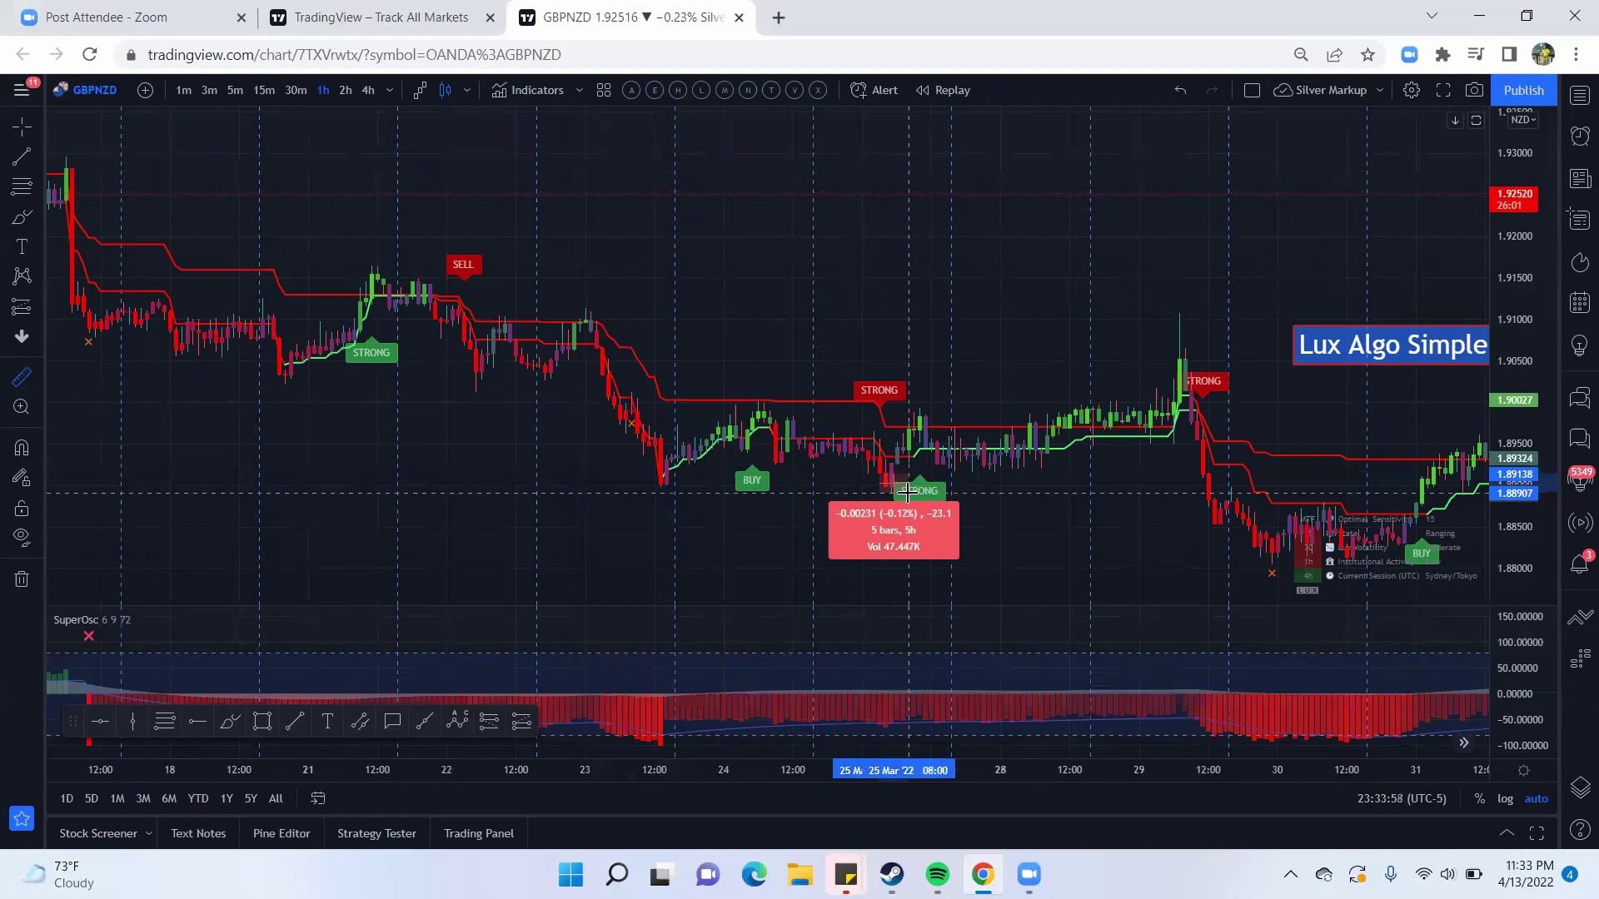
left_click(910, 450)
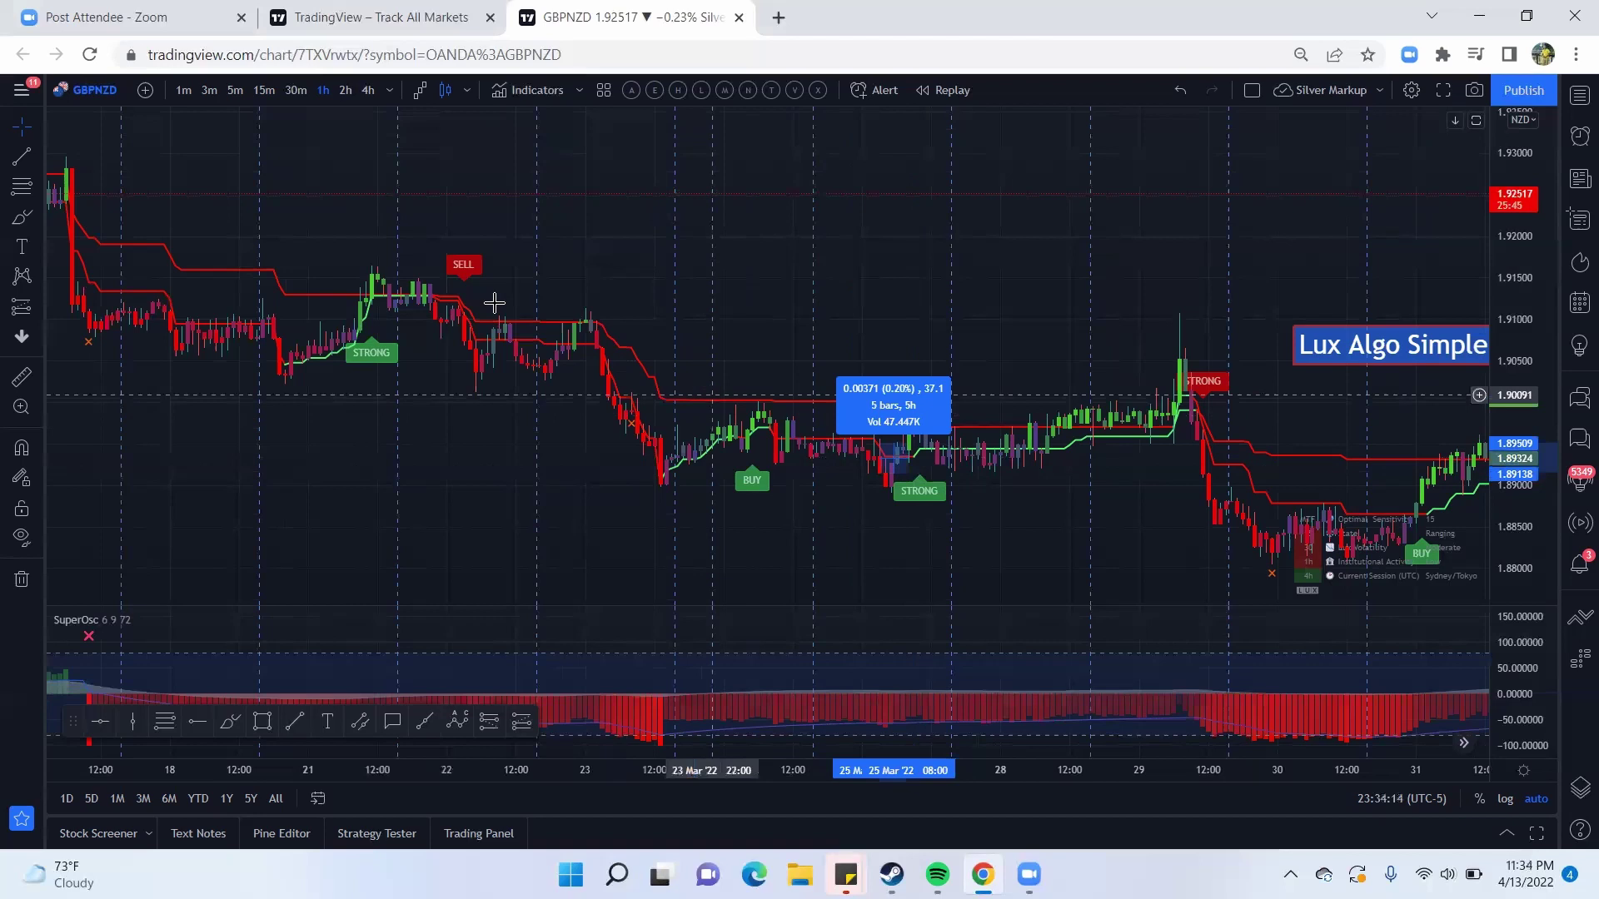
- Measure the price drop from the strong sell signal on 29 March to below the low of 30 March, and clear the measurement
left_click(22, 377)
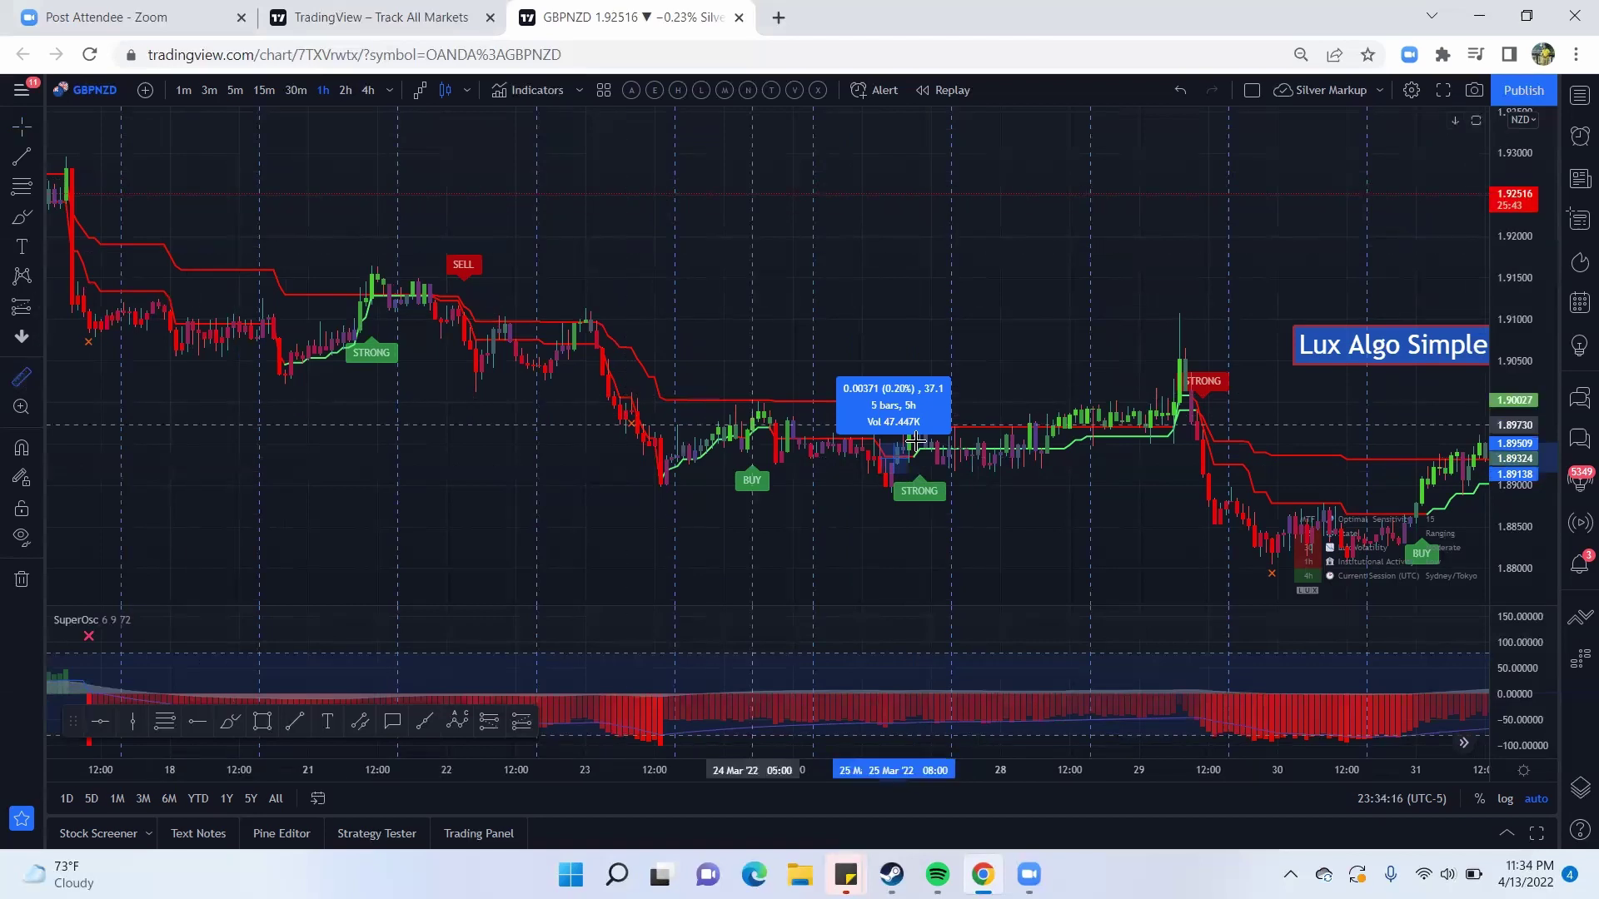
left_click(1203, 434)
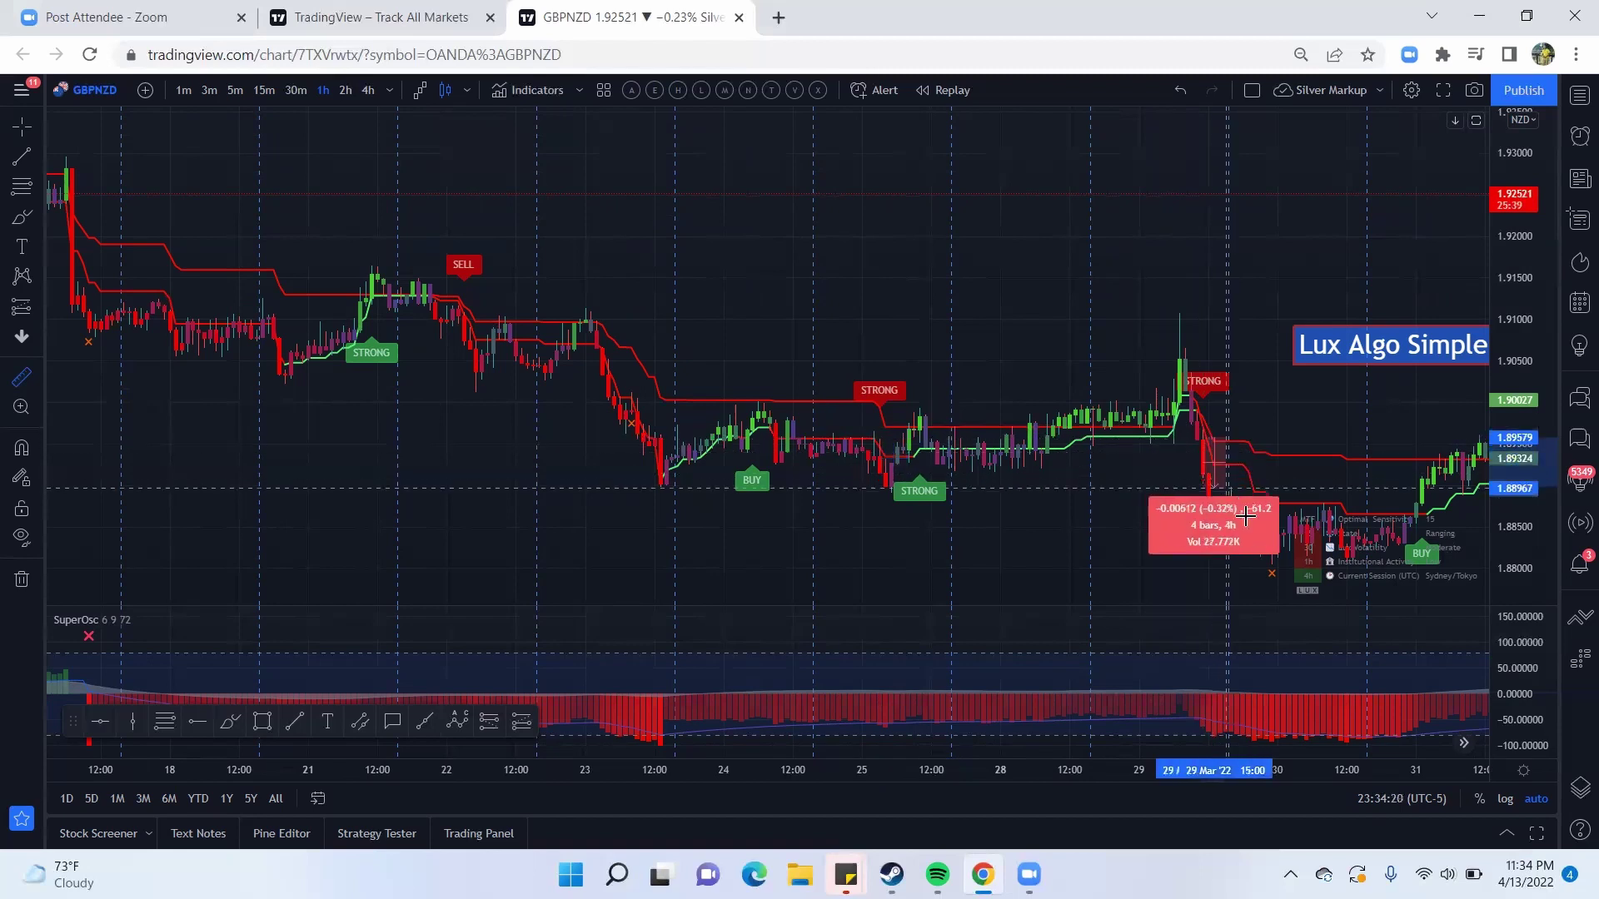
left_click(1289, 564)
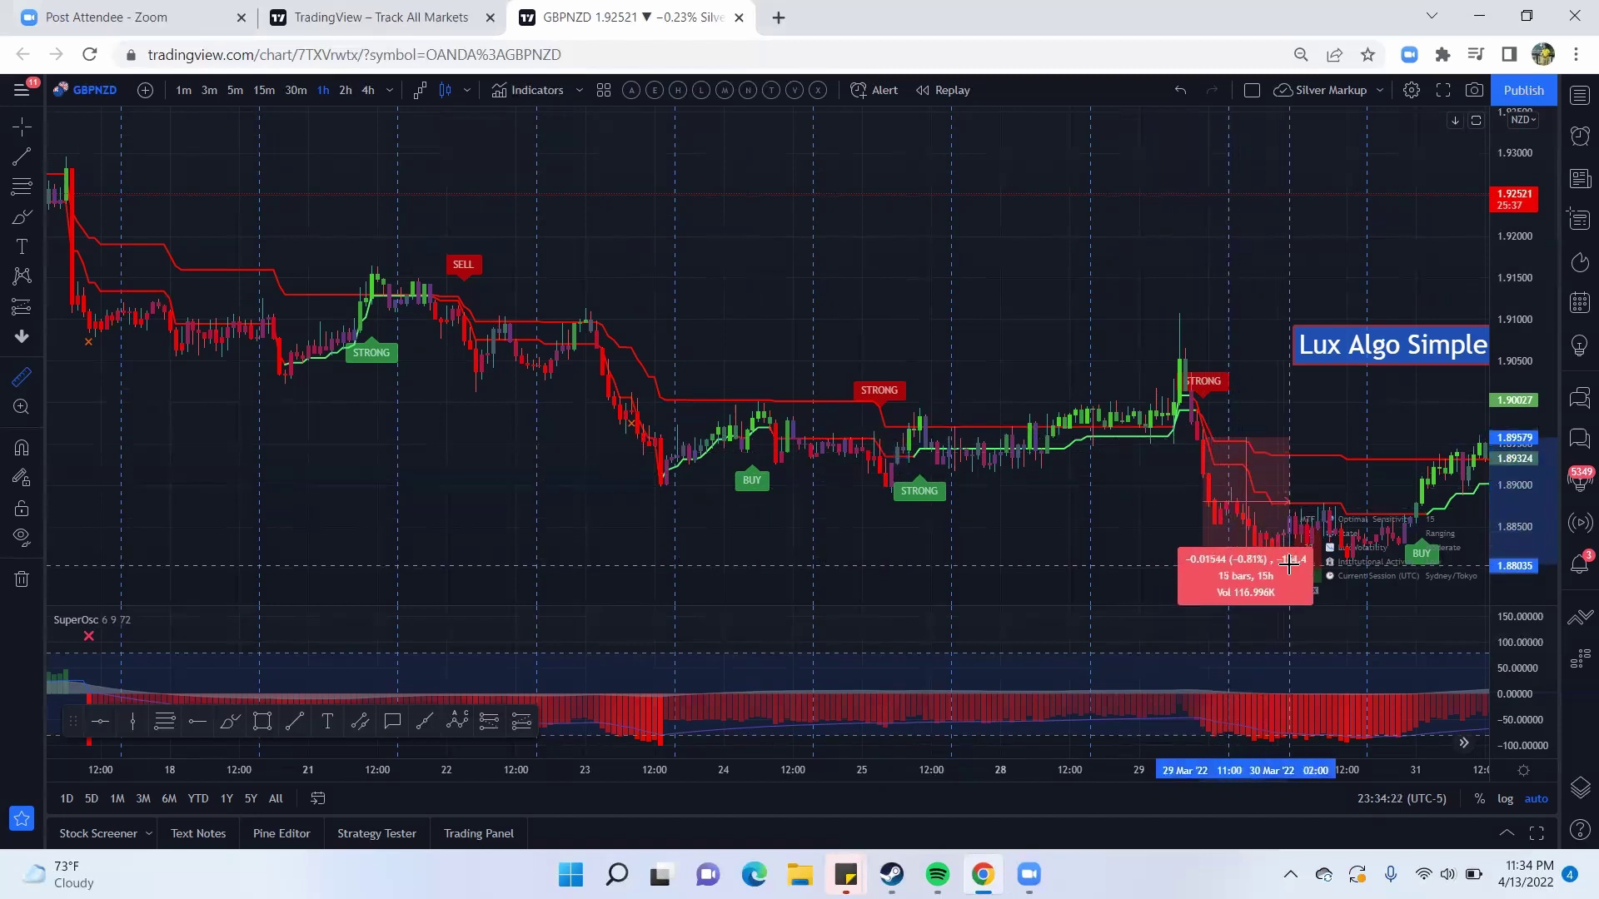
left_click(1256, 380)
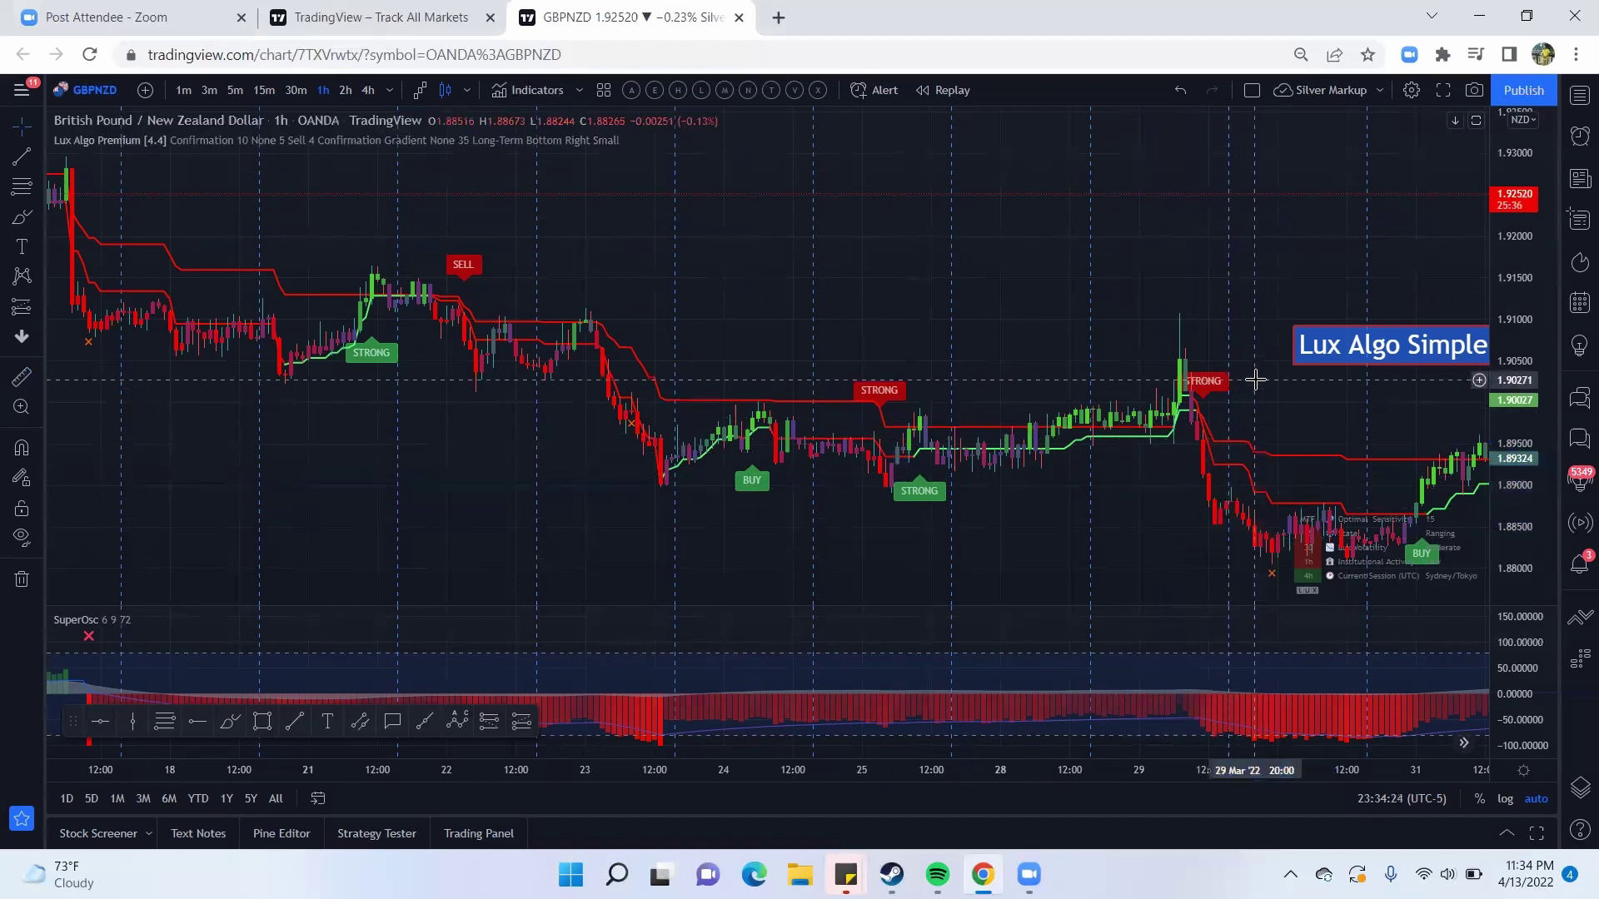
- Place a short position at about 1.92407 on the latest candles after the 13 April sell signal, with its stop at SL1, about 1.92822
left_click_drag(1242, 382, 1189, 385)
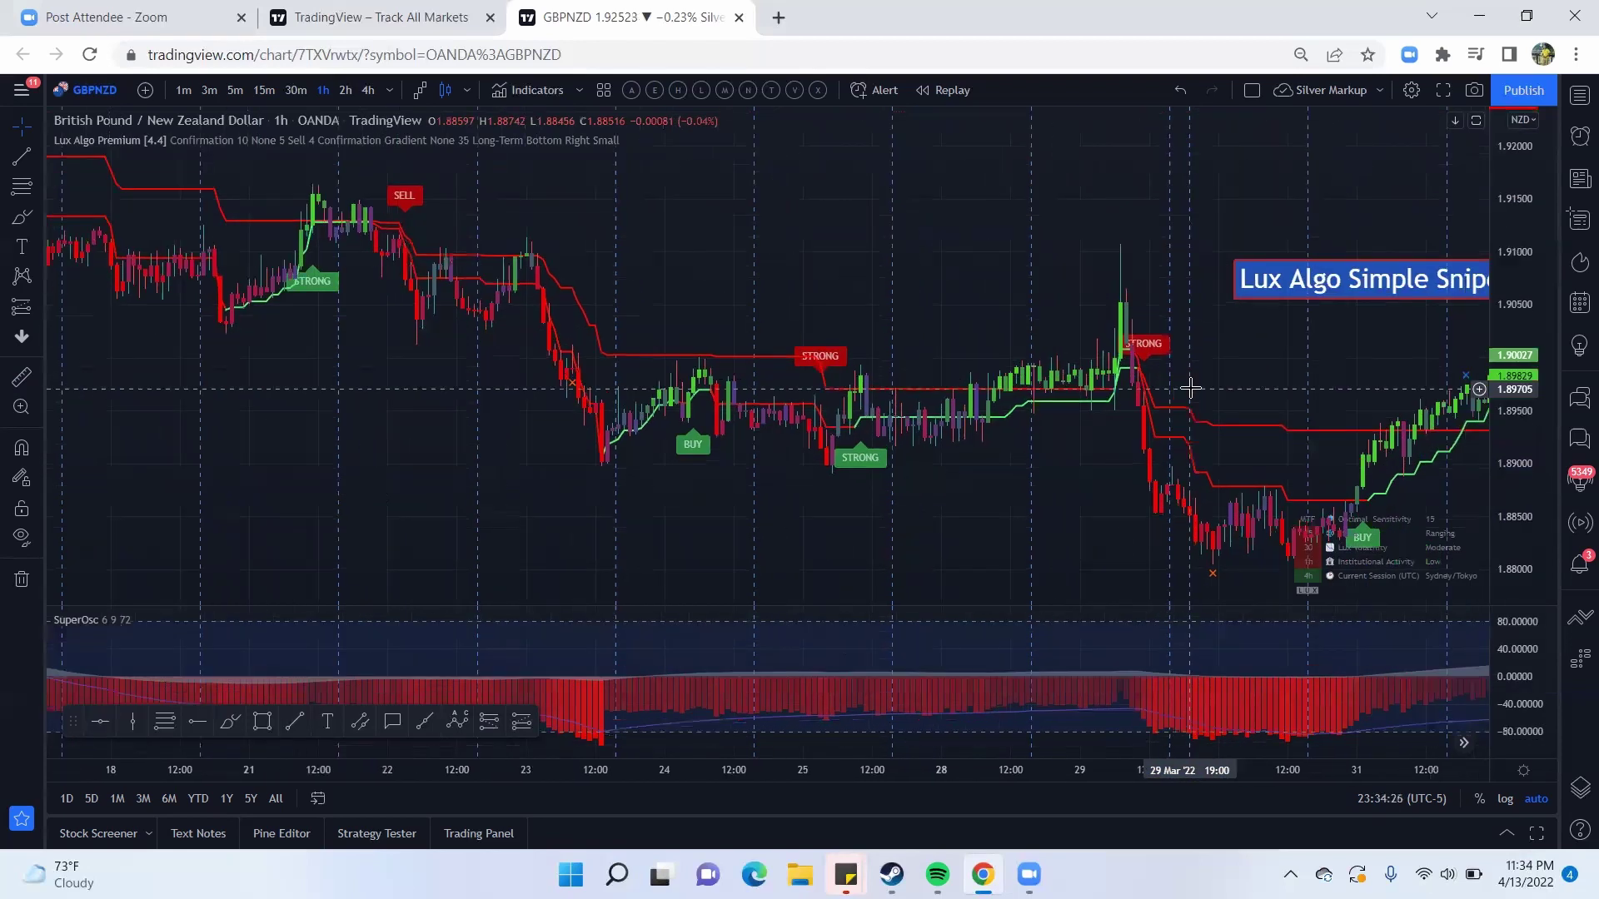
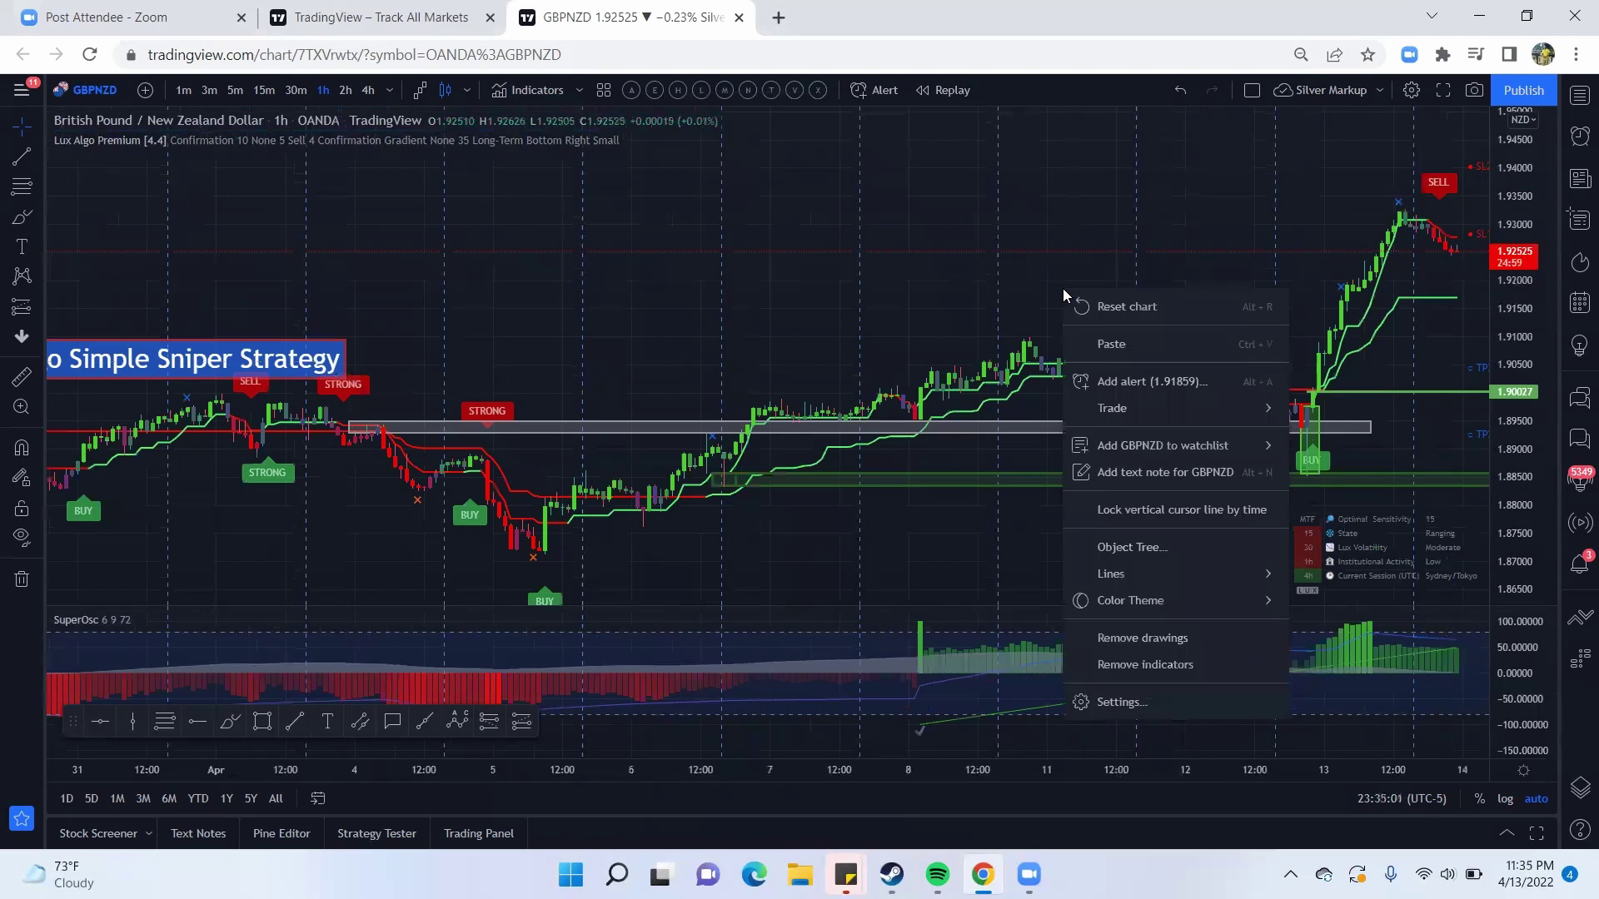
left_click(1087, 305)
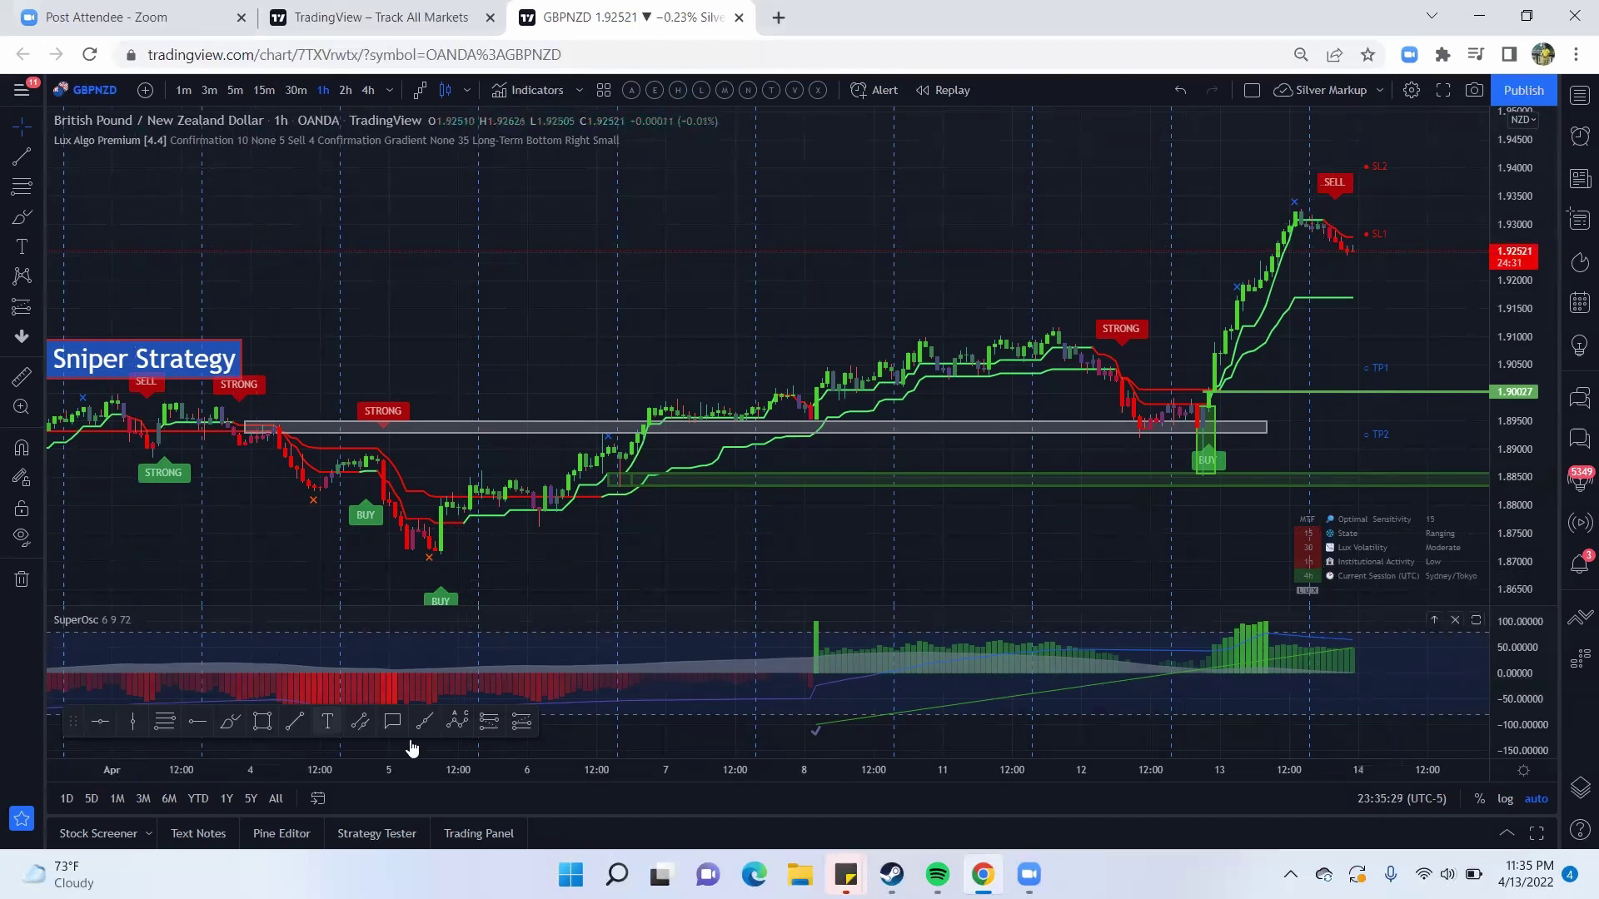
left_click(497, 726)
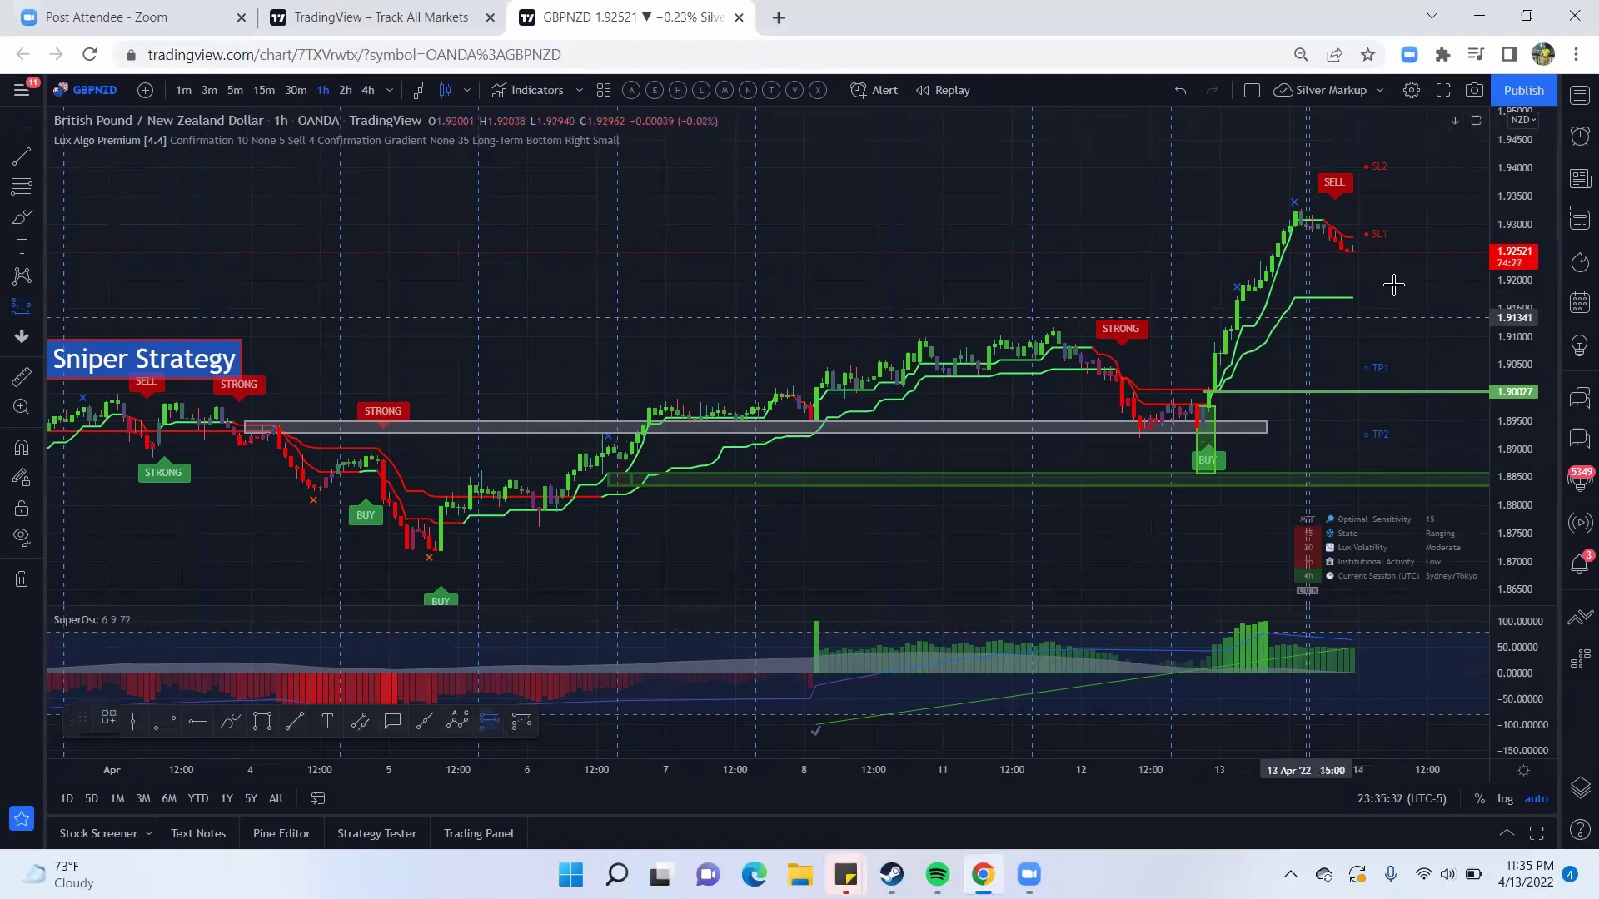
left_click(1344, 258)
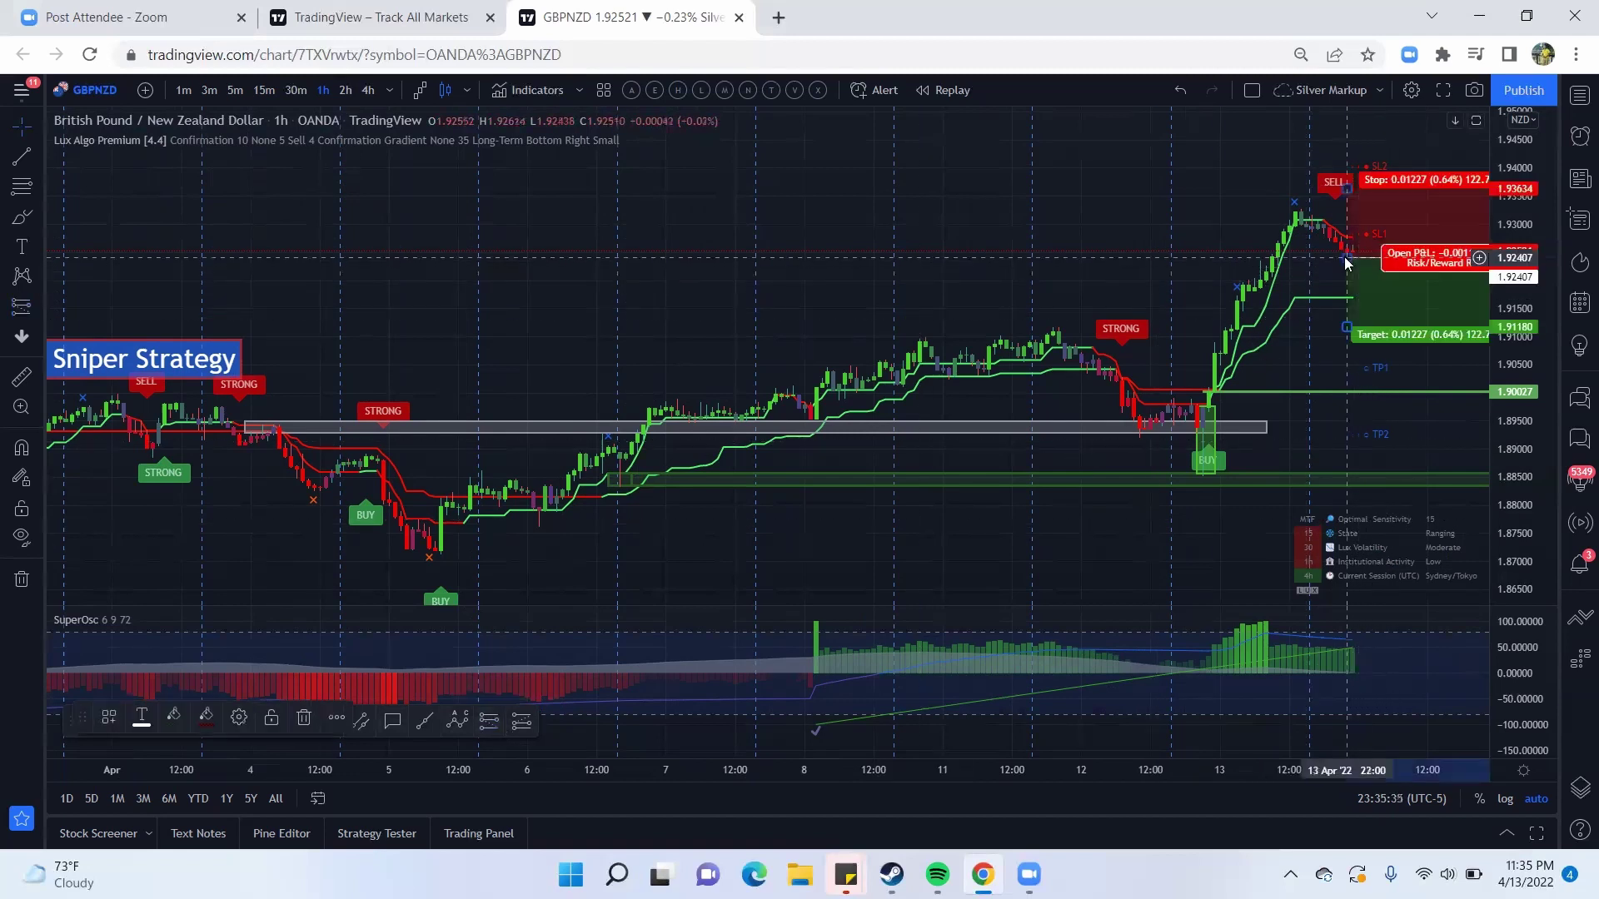
left_click_drag(1347, 185, 1324, 234)
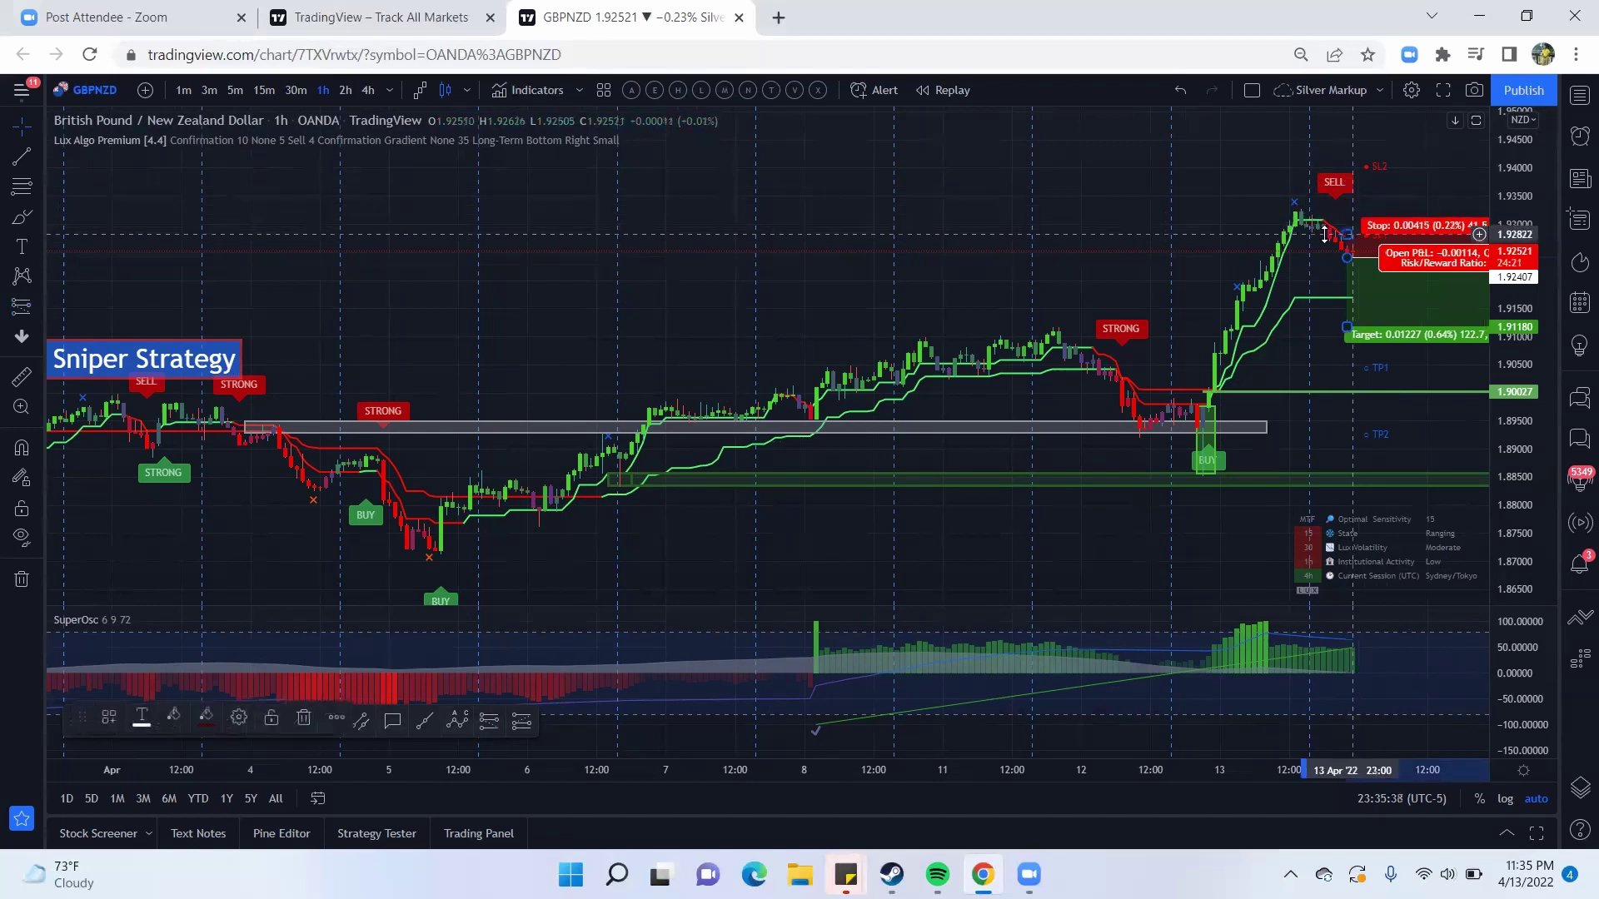
left_click(1176, 220)
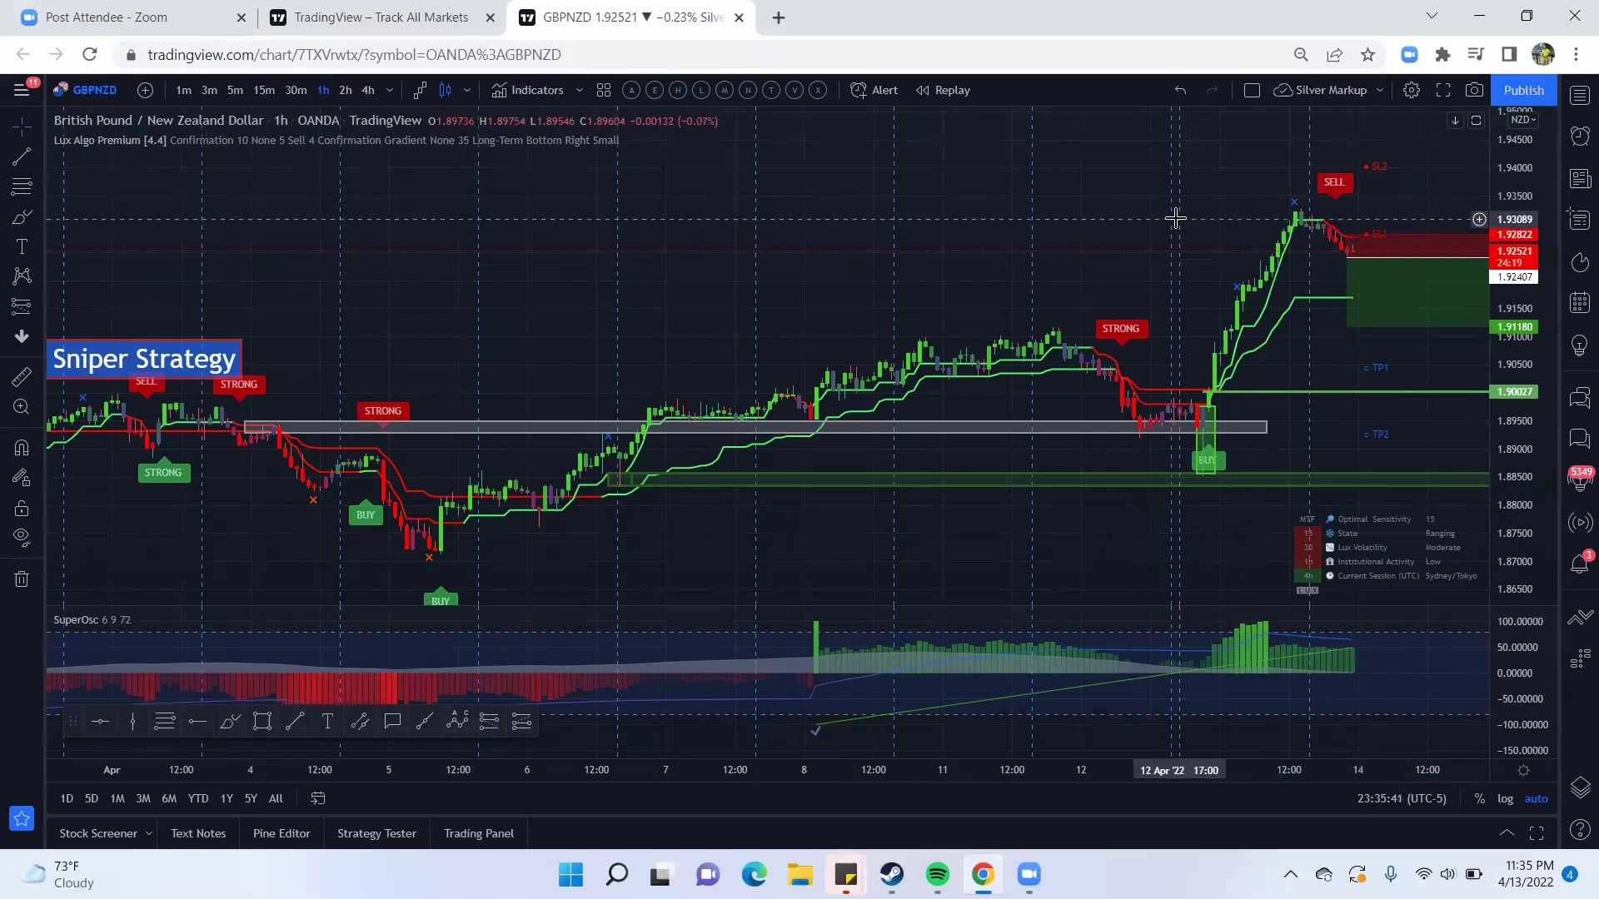
- Lower the short position's target to TP1 at about 1.9057, and delete the position from the chart
left_click_drag(1272, 298, 958, 305)
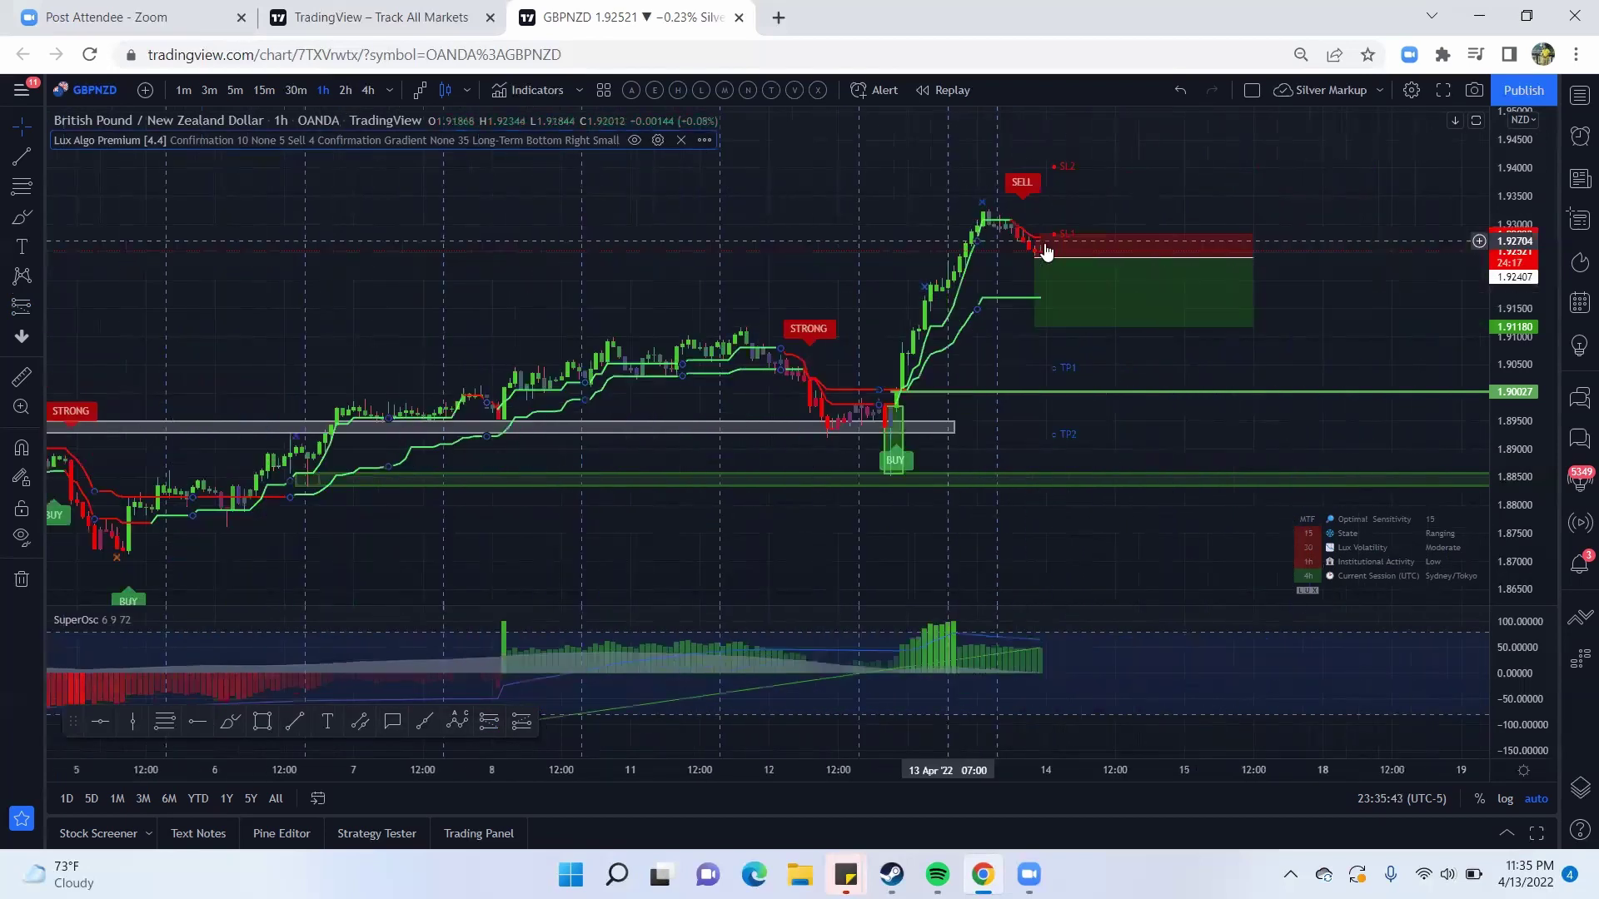
left_click(1069, 252)
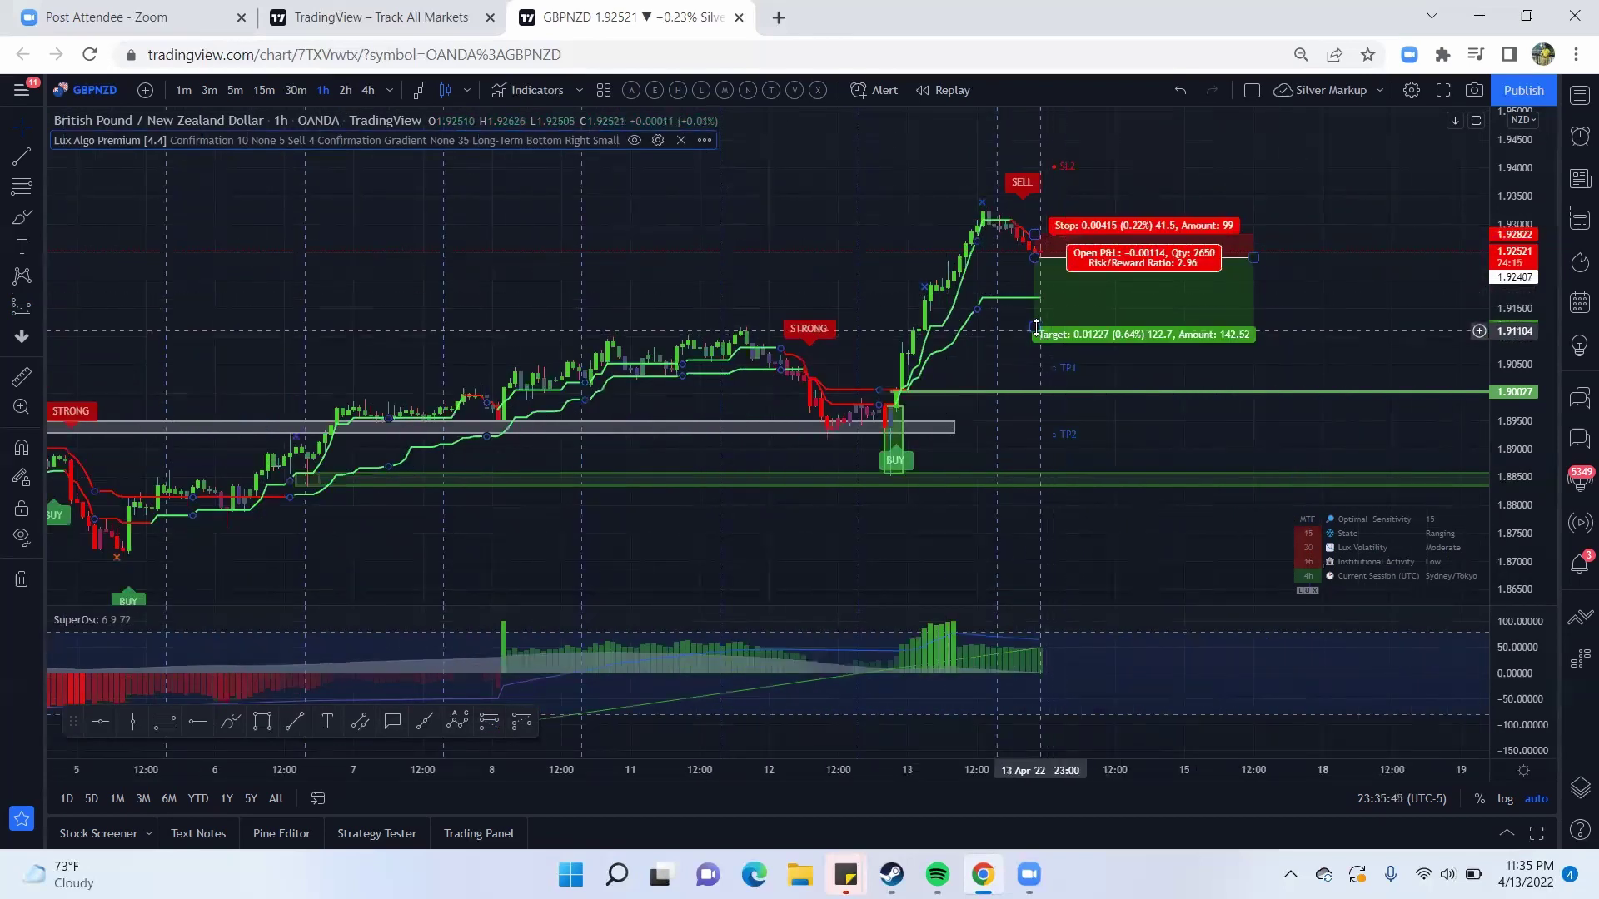
left_click_drag(1036, 327, 1033, 360)
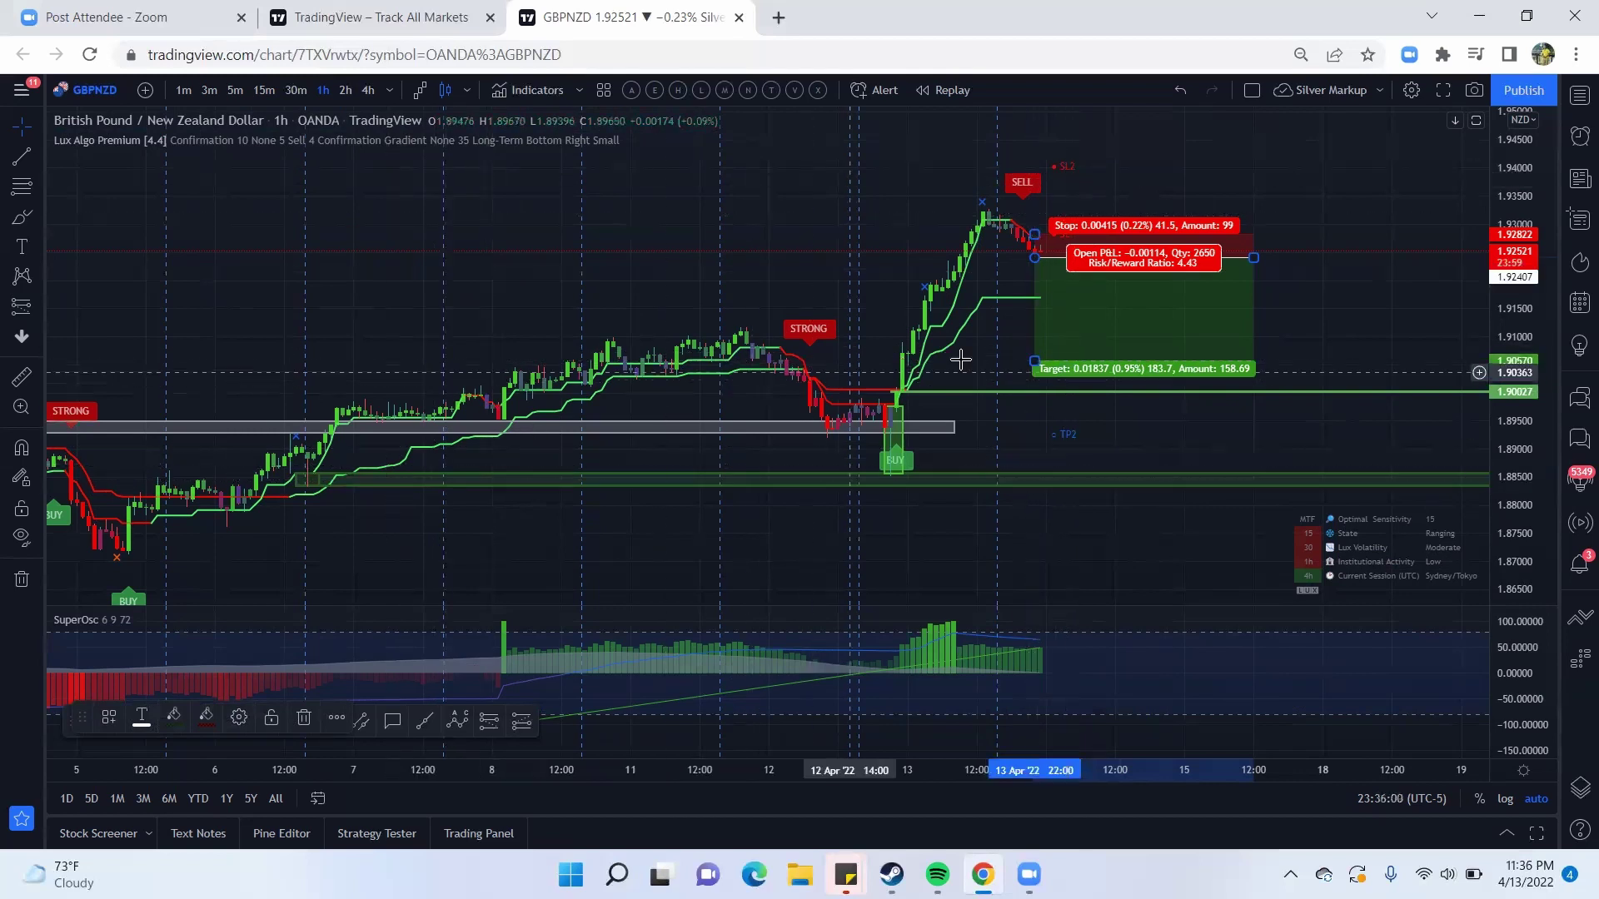
key("Delete")
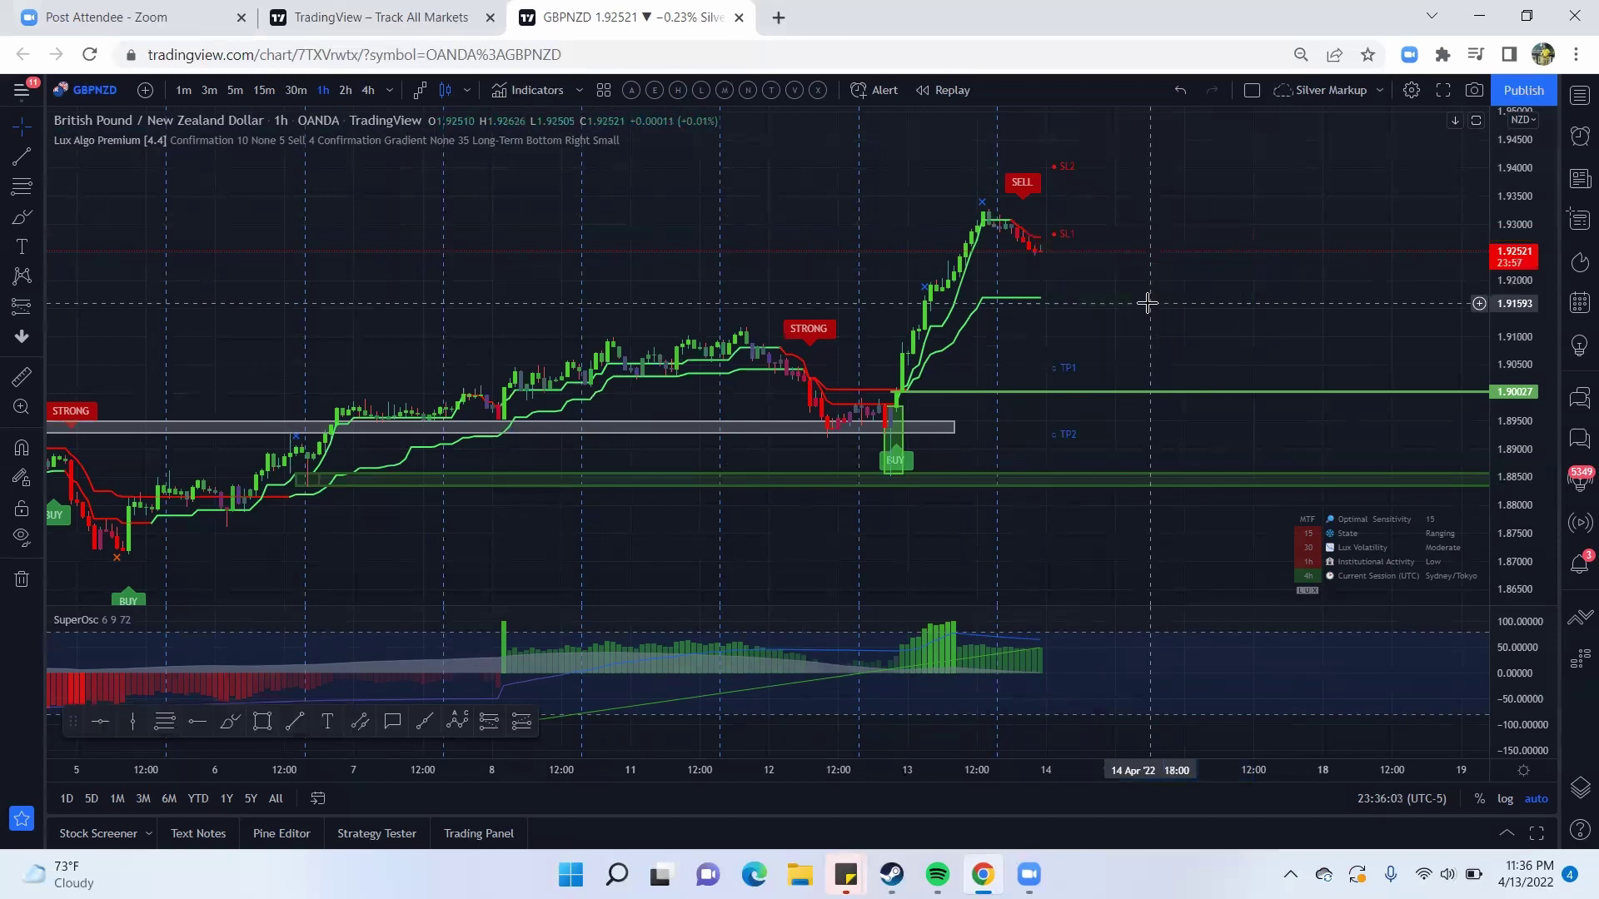
- Measure the price drop from the strong sell signal around 4 April to below the low of 5 April, and clear the measurement
left_click_drag(464, 264, 927, 260)
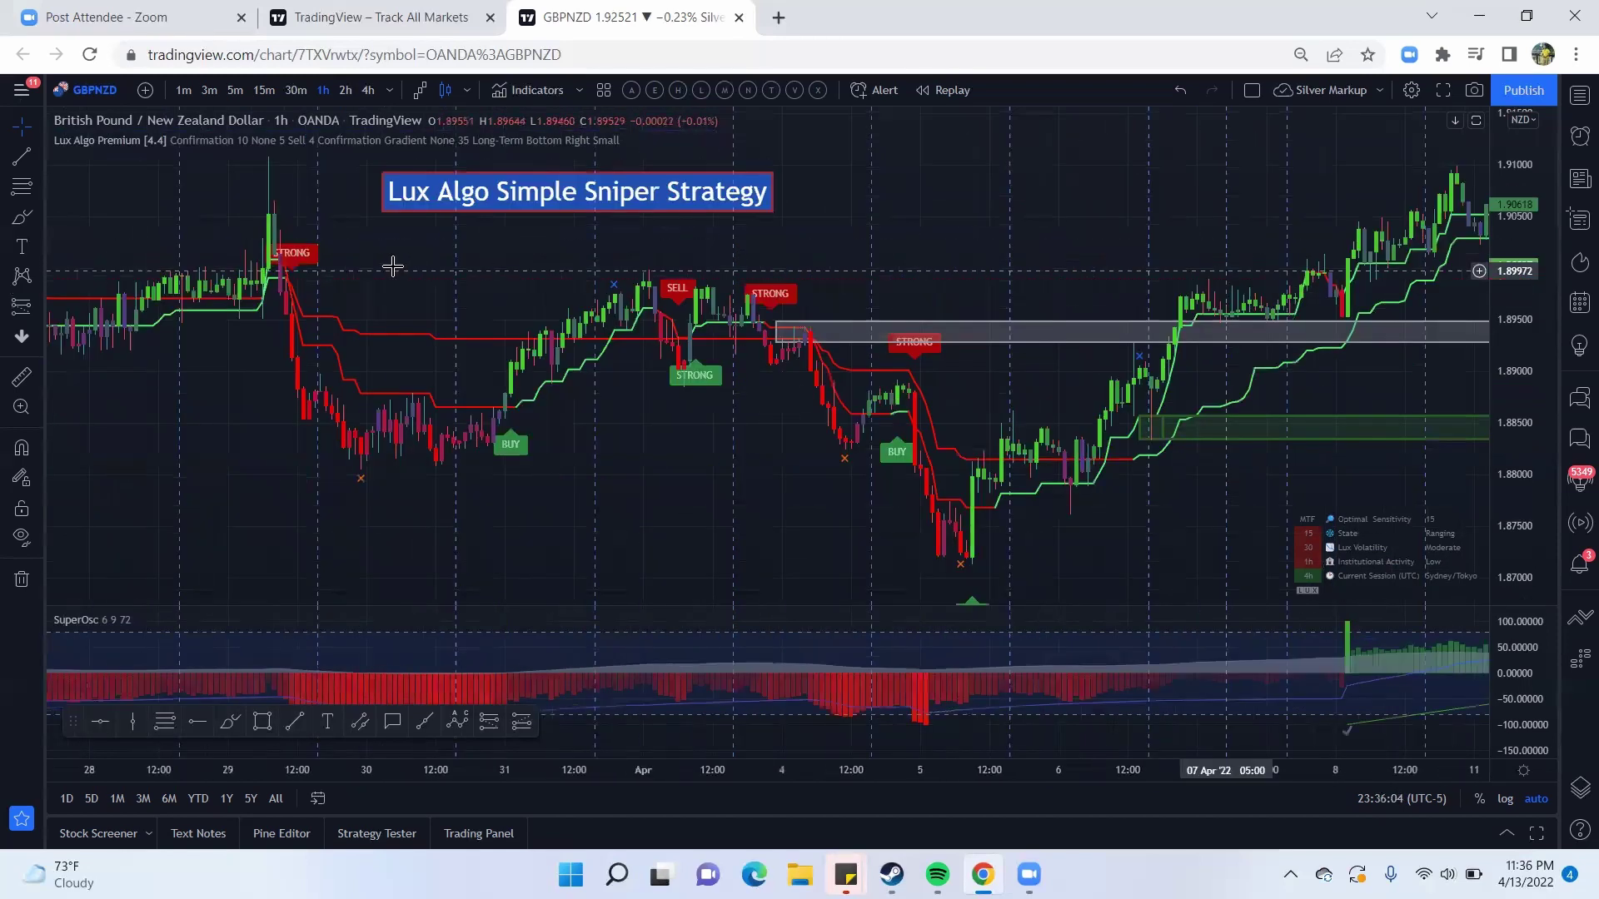
left_click_drag(393, 266, 518, 267)
left_click_drag(214, 262, 743, 329)
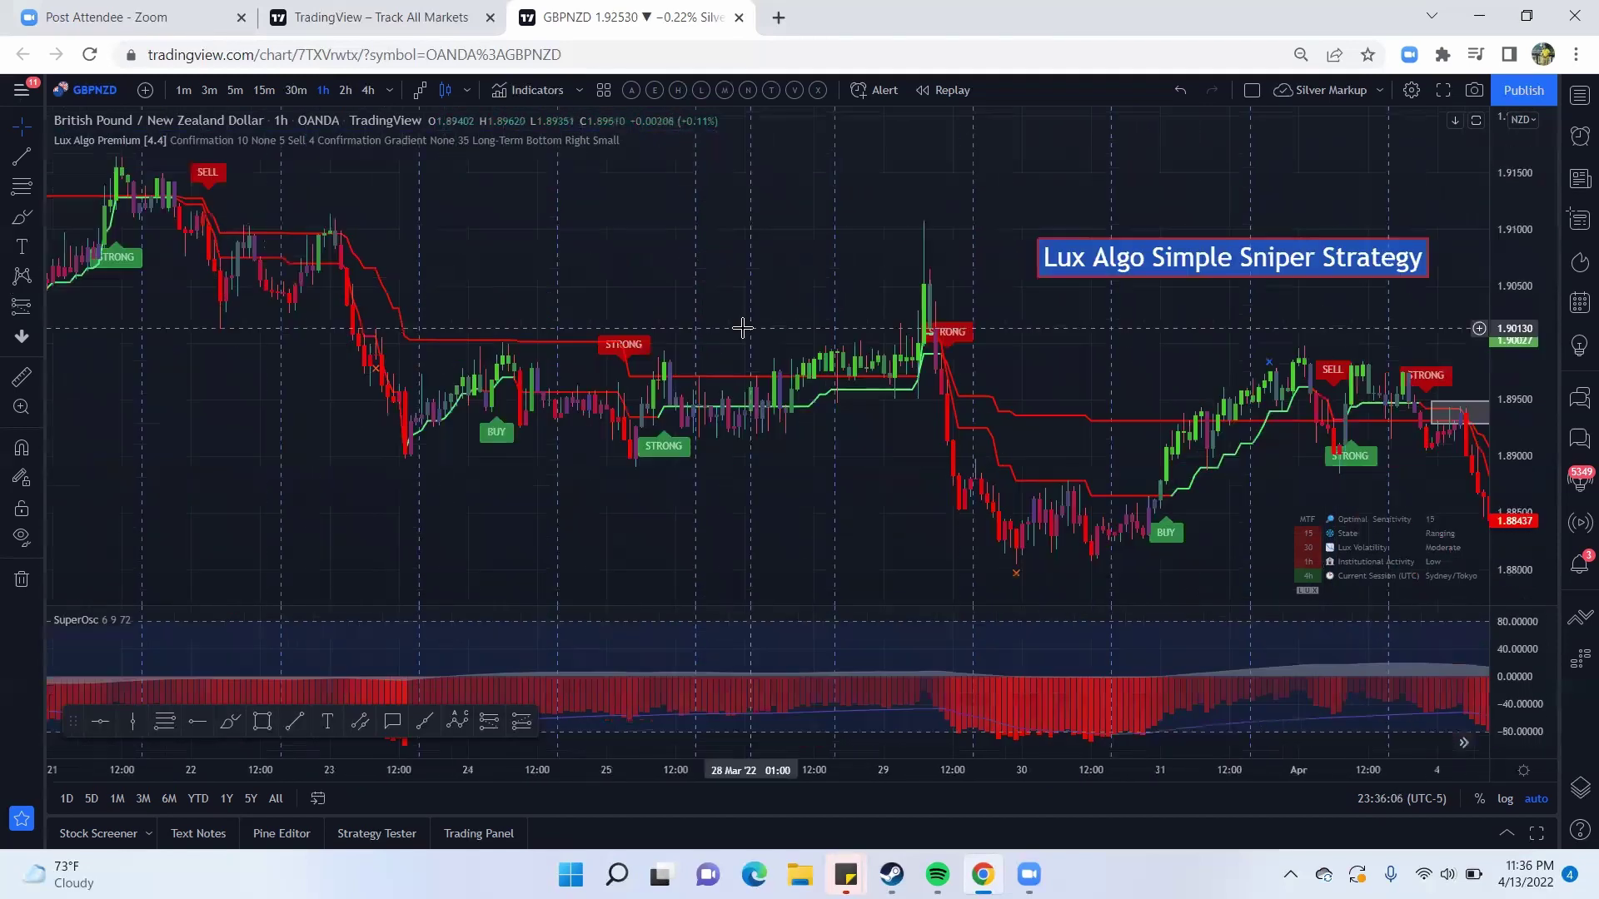
left_click_drag(1020, 350, 351, 392)
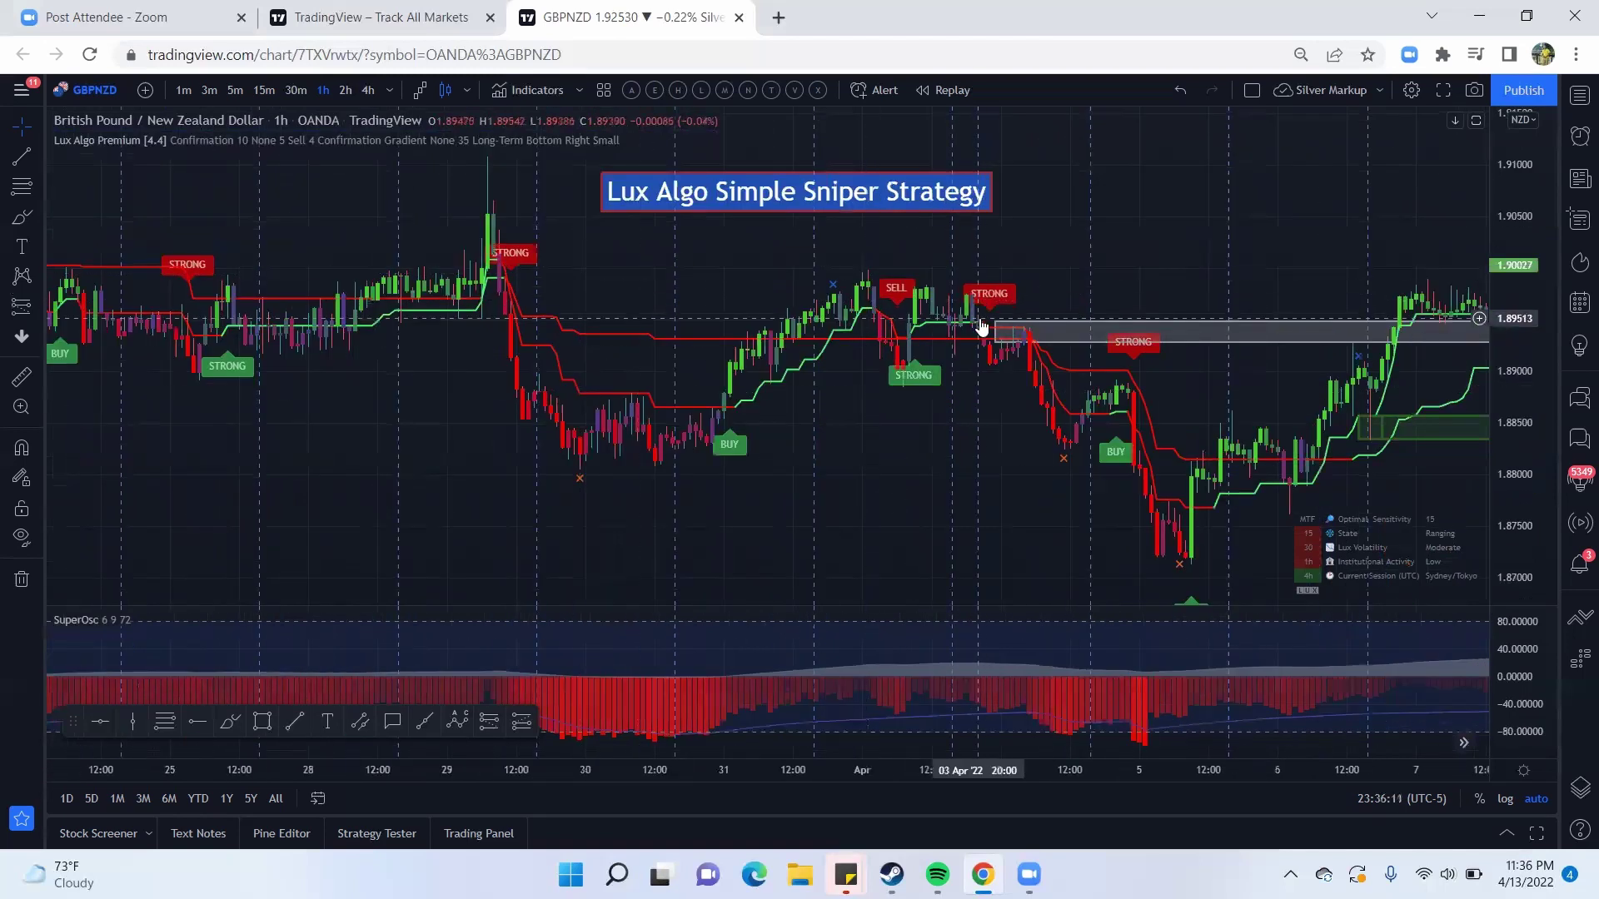
left_click(34, 379)
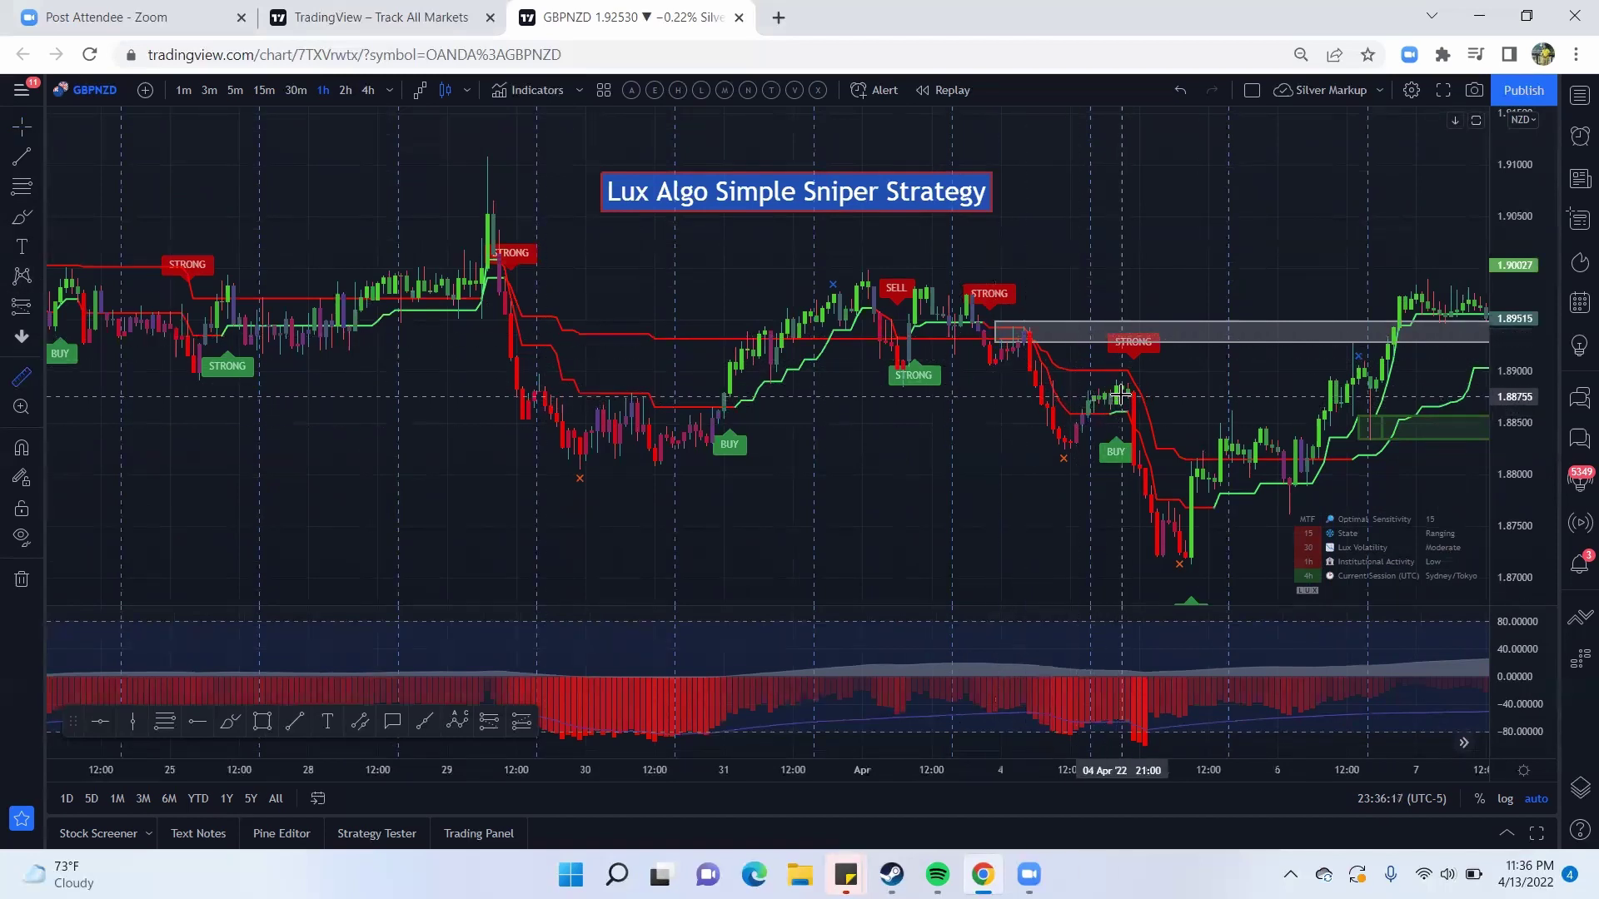
left_click(1135, 462)
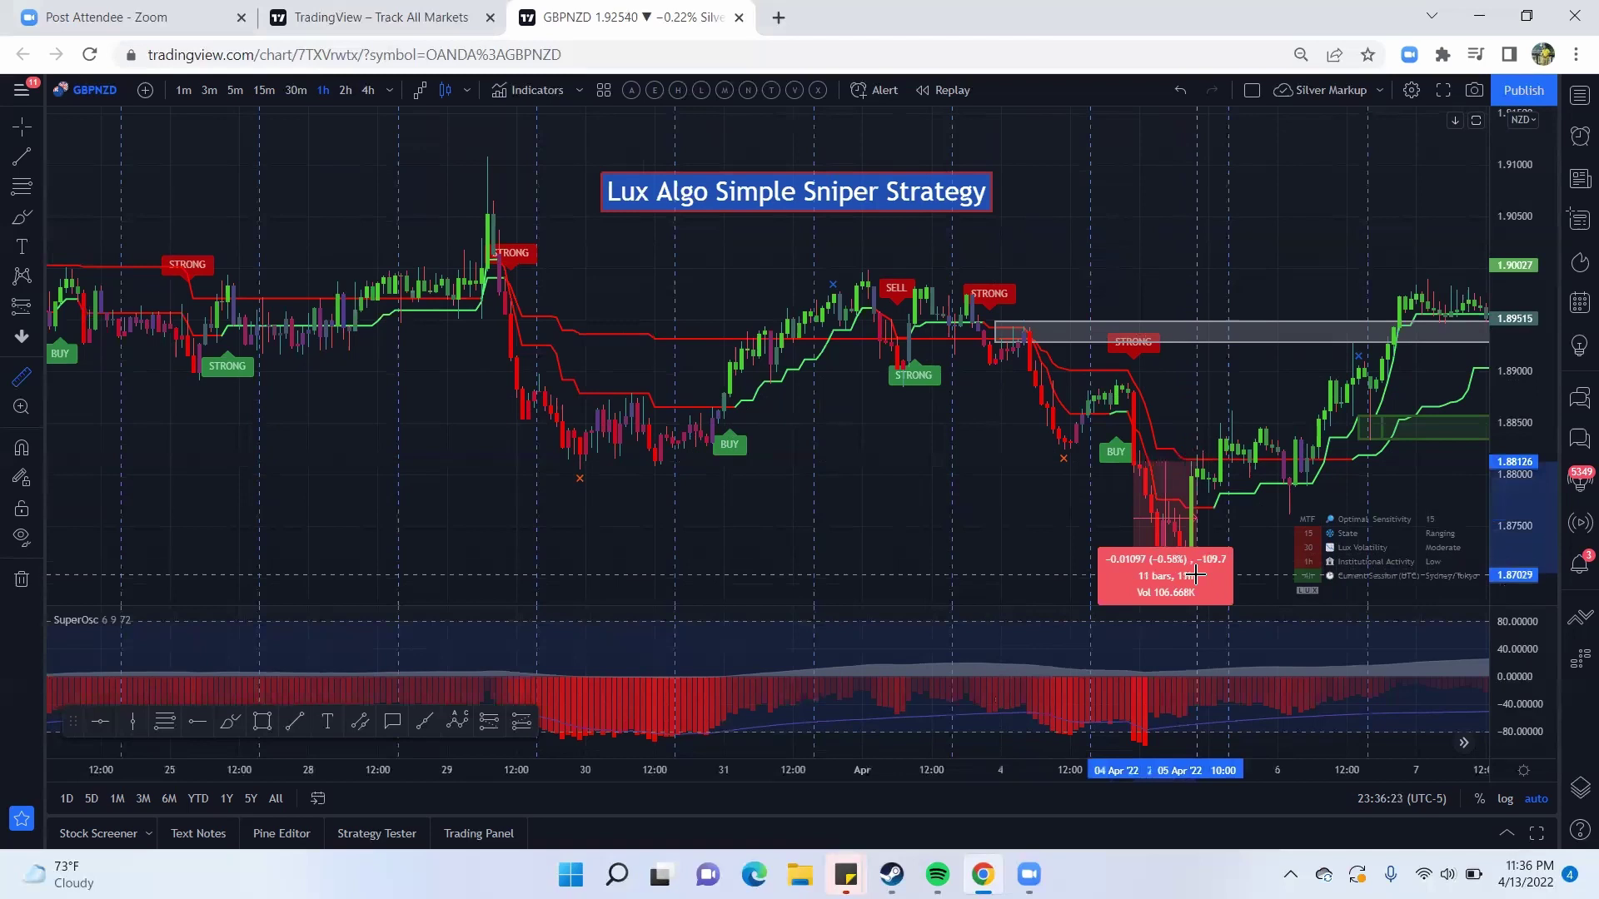
left_click(1196, 575)
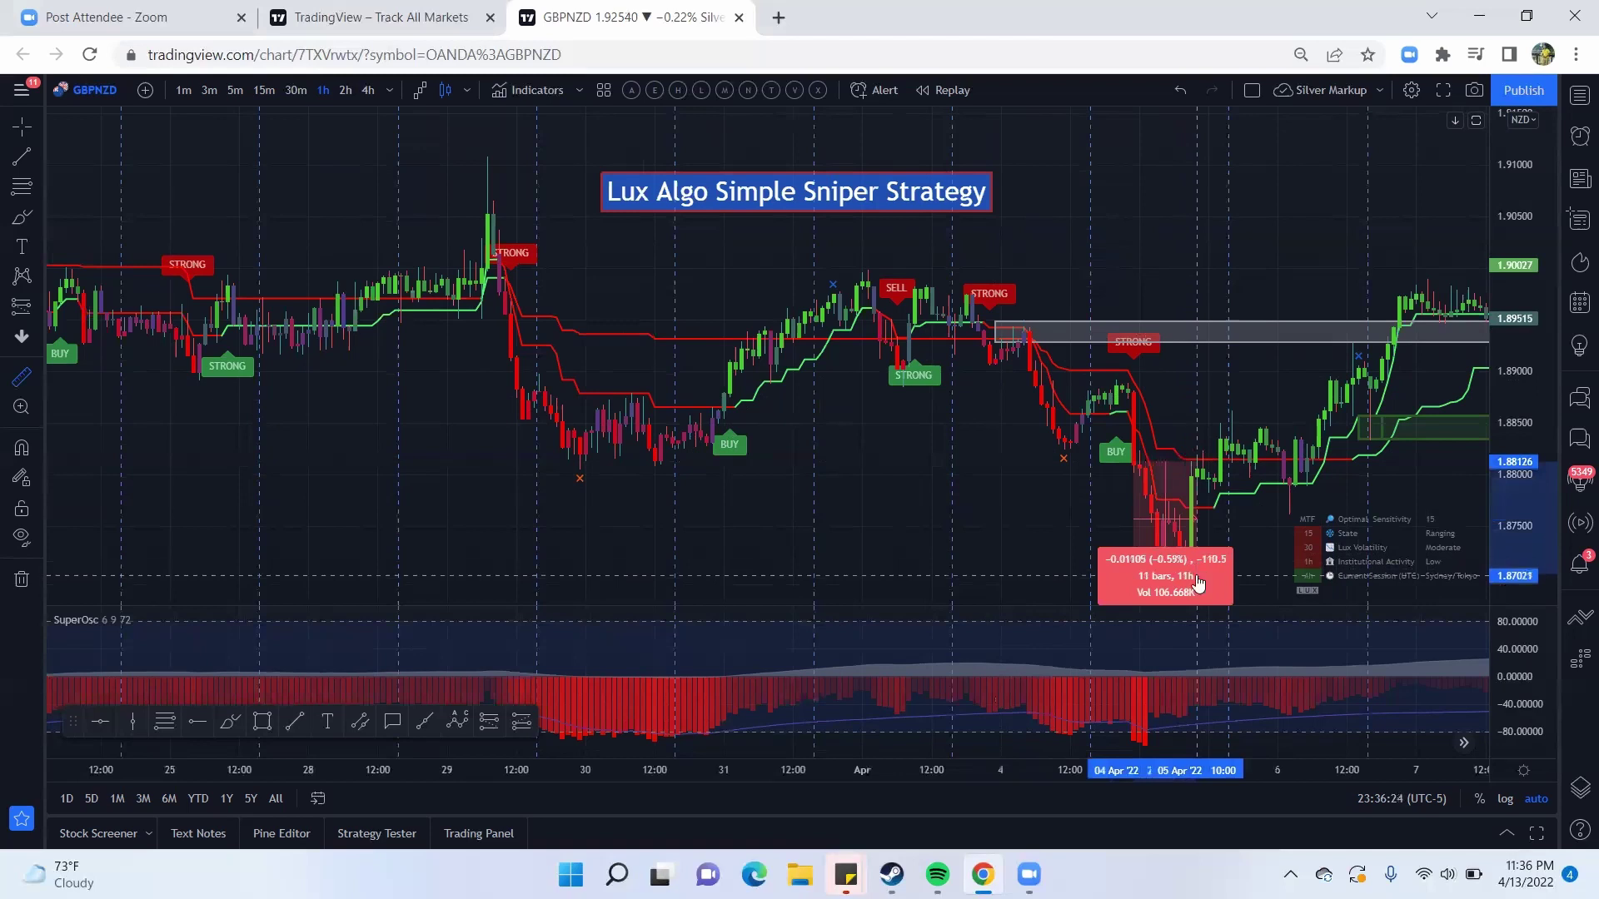
left_click(967, 511)
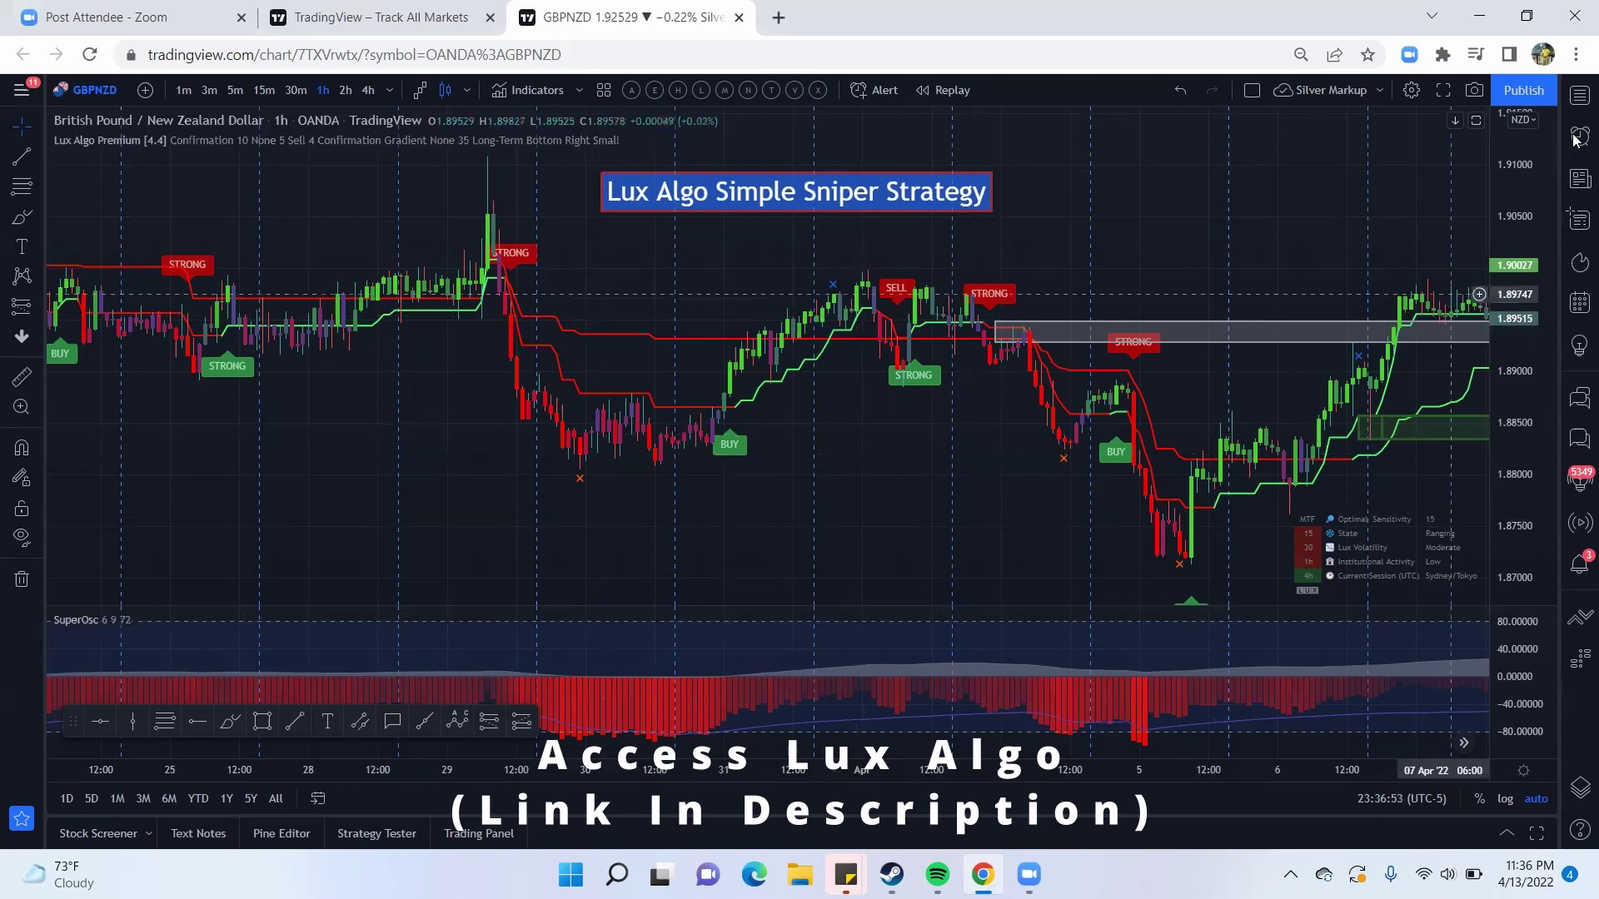
- Open the watchlist, switch the chart to EURUSD, and remove all of its drawings
left_click(1580, 94)
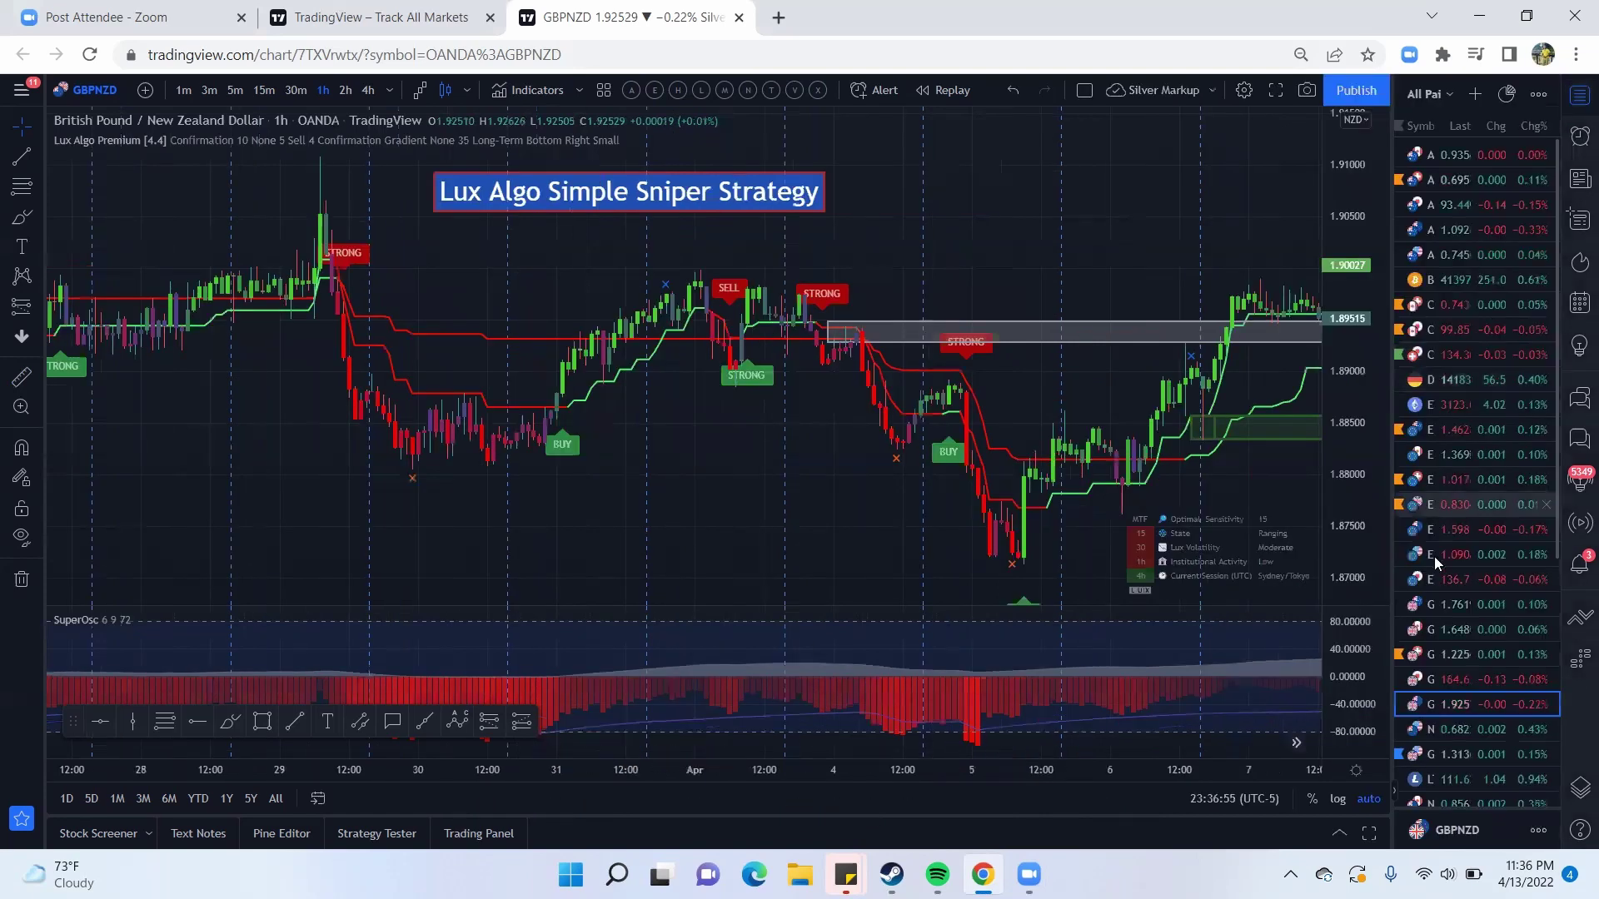
left_click(1434, 557)
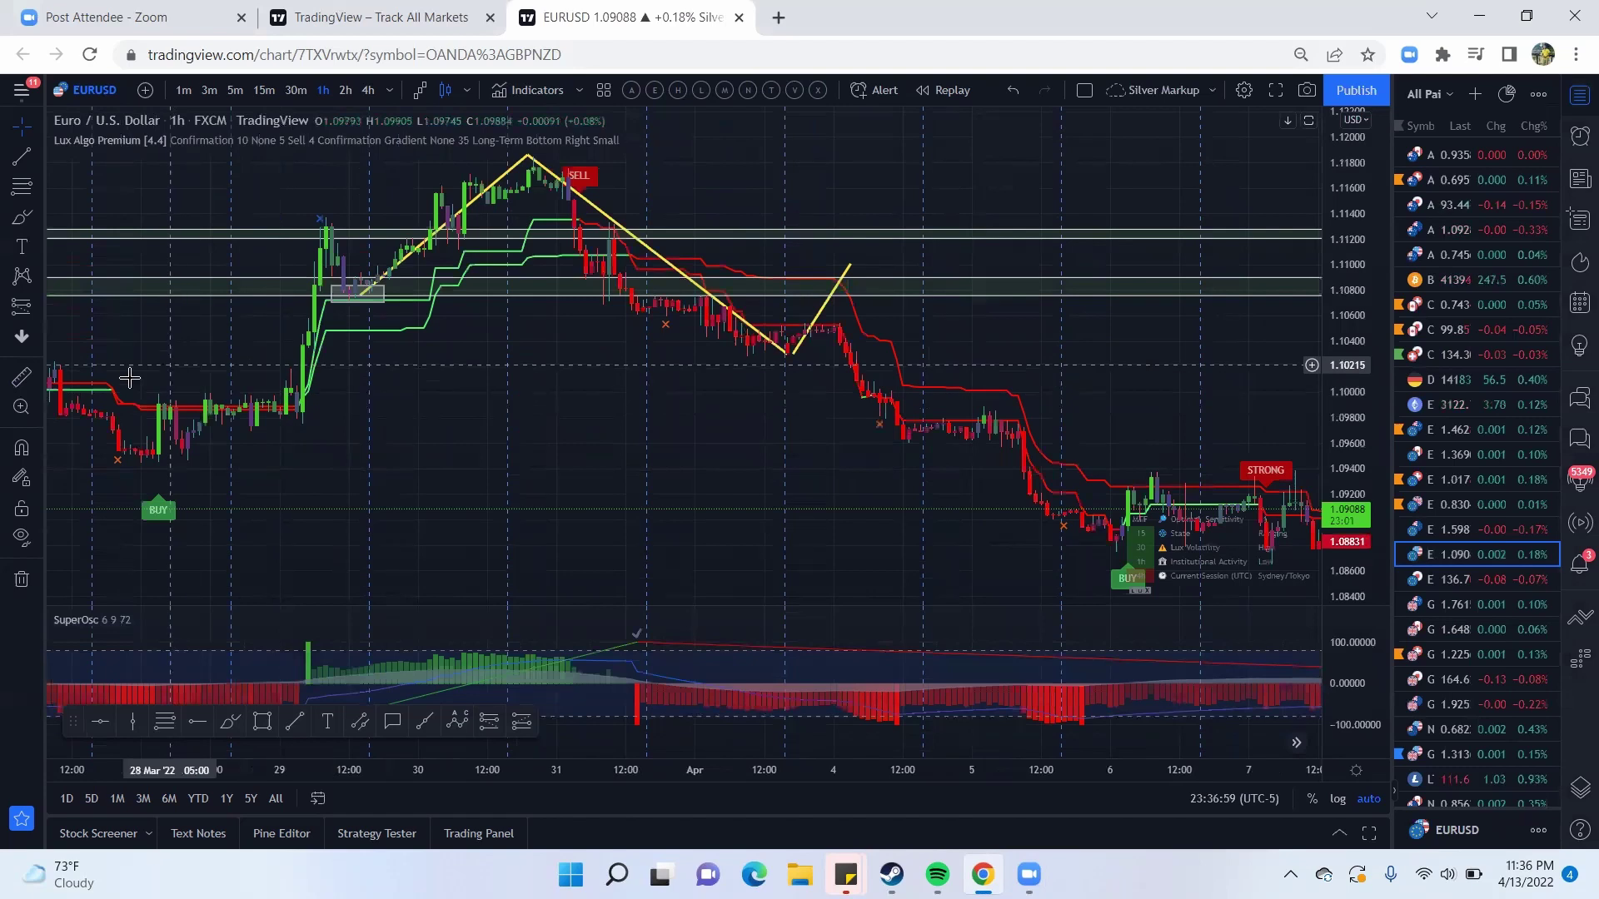
left_click(17, 581)
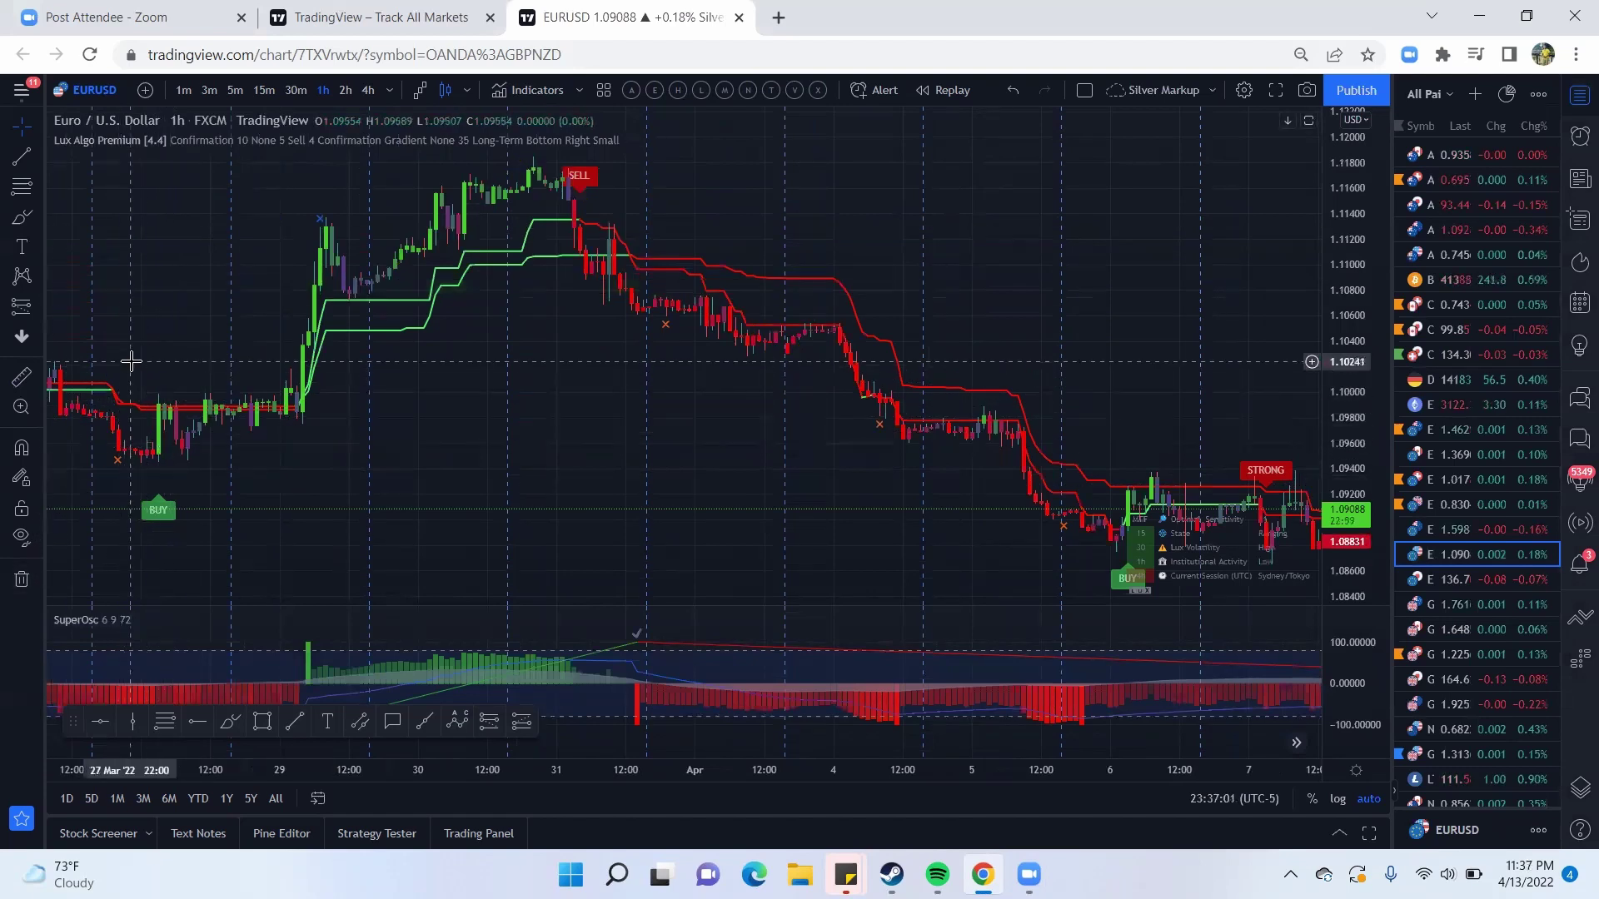
- Examine the Lux Algo buy and sell signals in the EURUSD price history from March back to late February
left_click_drag(196, 308, 936, 311)
left_click_drag(403, 339, 867, 387)
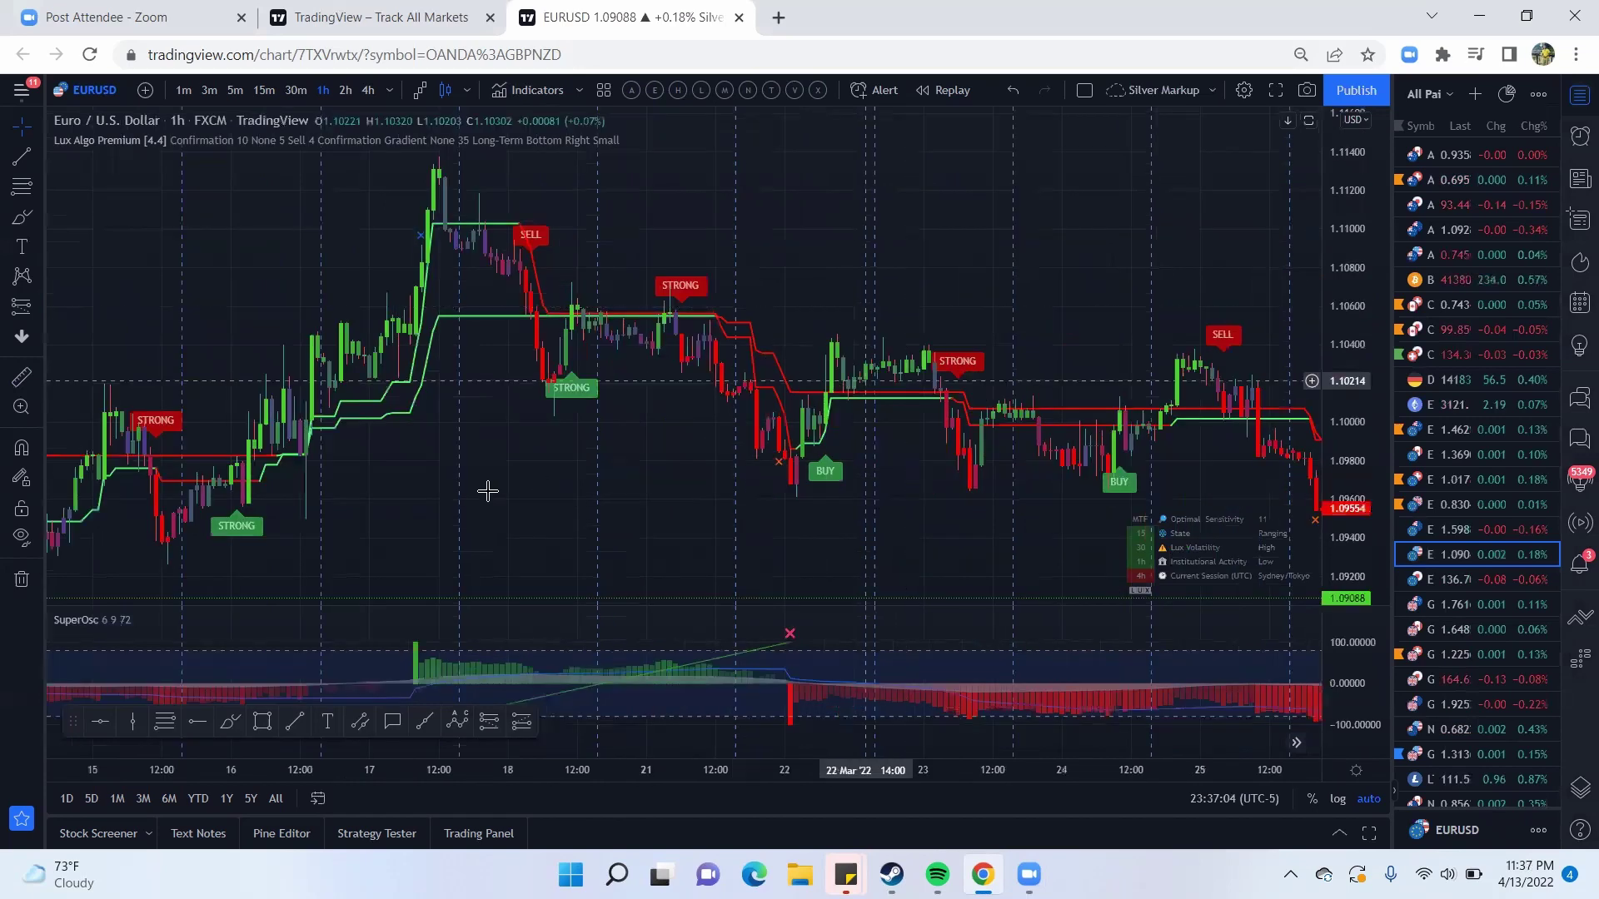
left_click_drag(489, 492, 1045, 403)
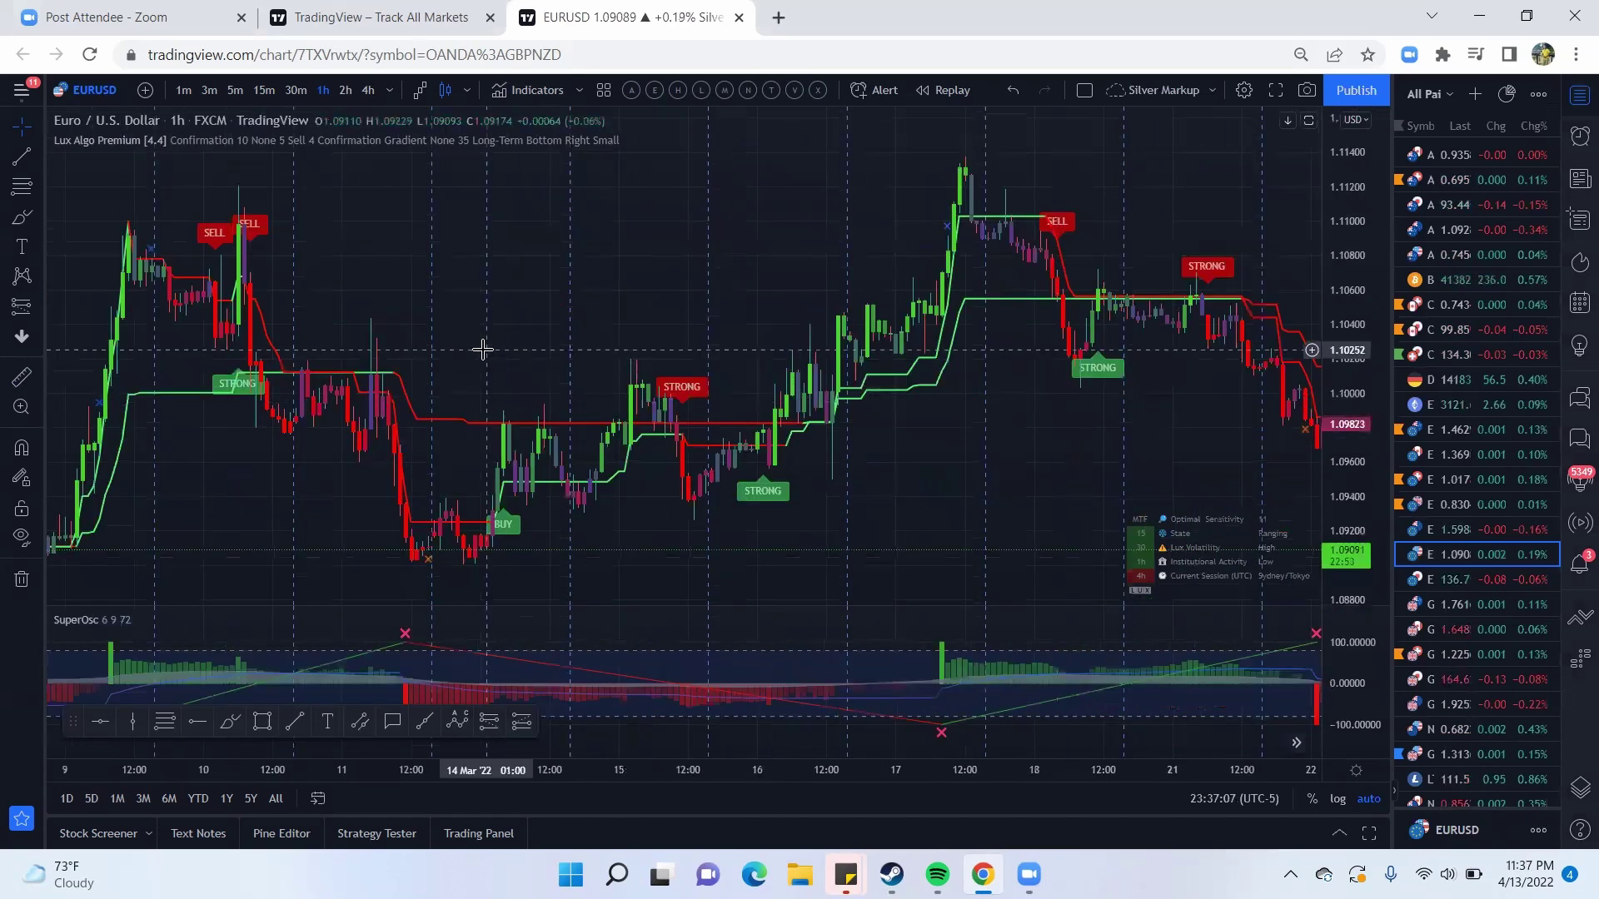
left_click_drag(483, 353, 1065, 367)
left_click_drag(91, 250, 726, 242)
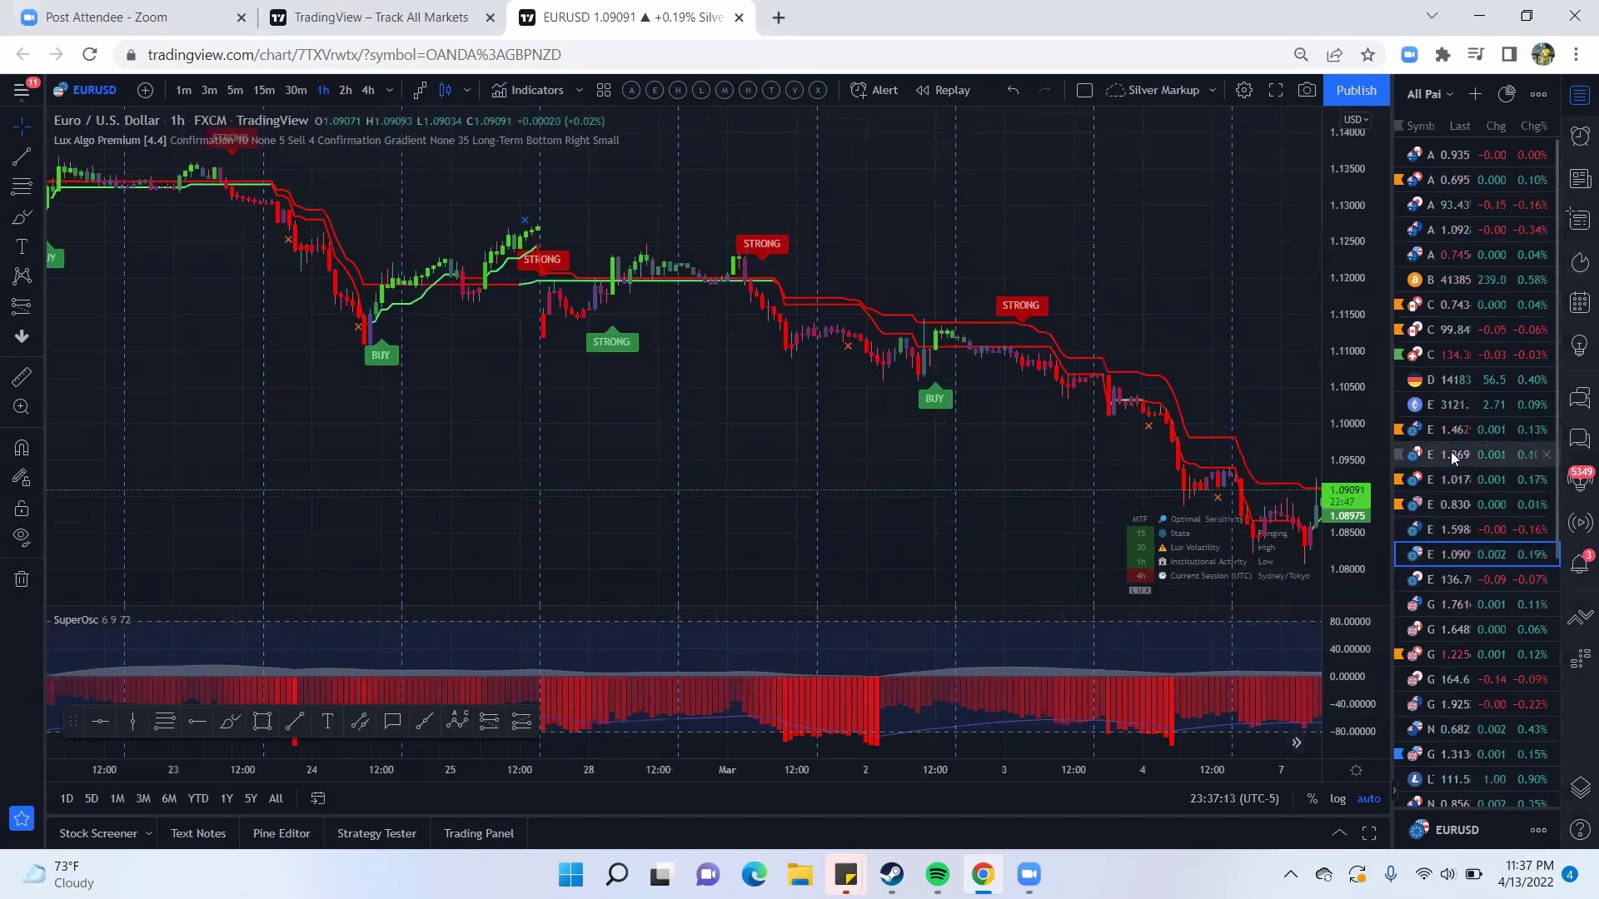
- Switch the chart to EURJPY and remove all of its drawings
left_click(1449, 580)
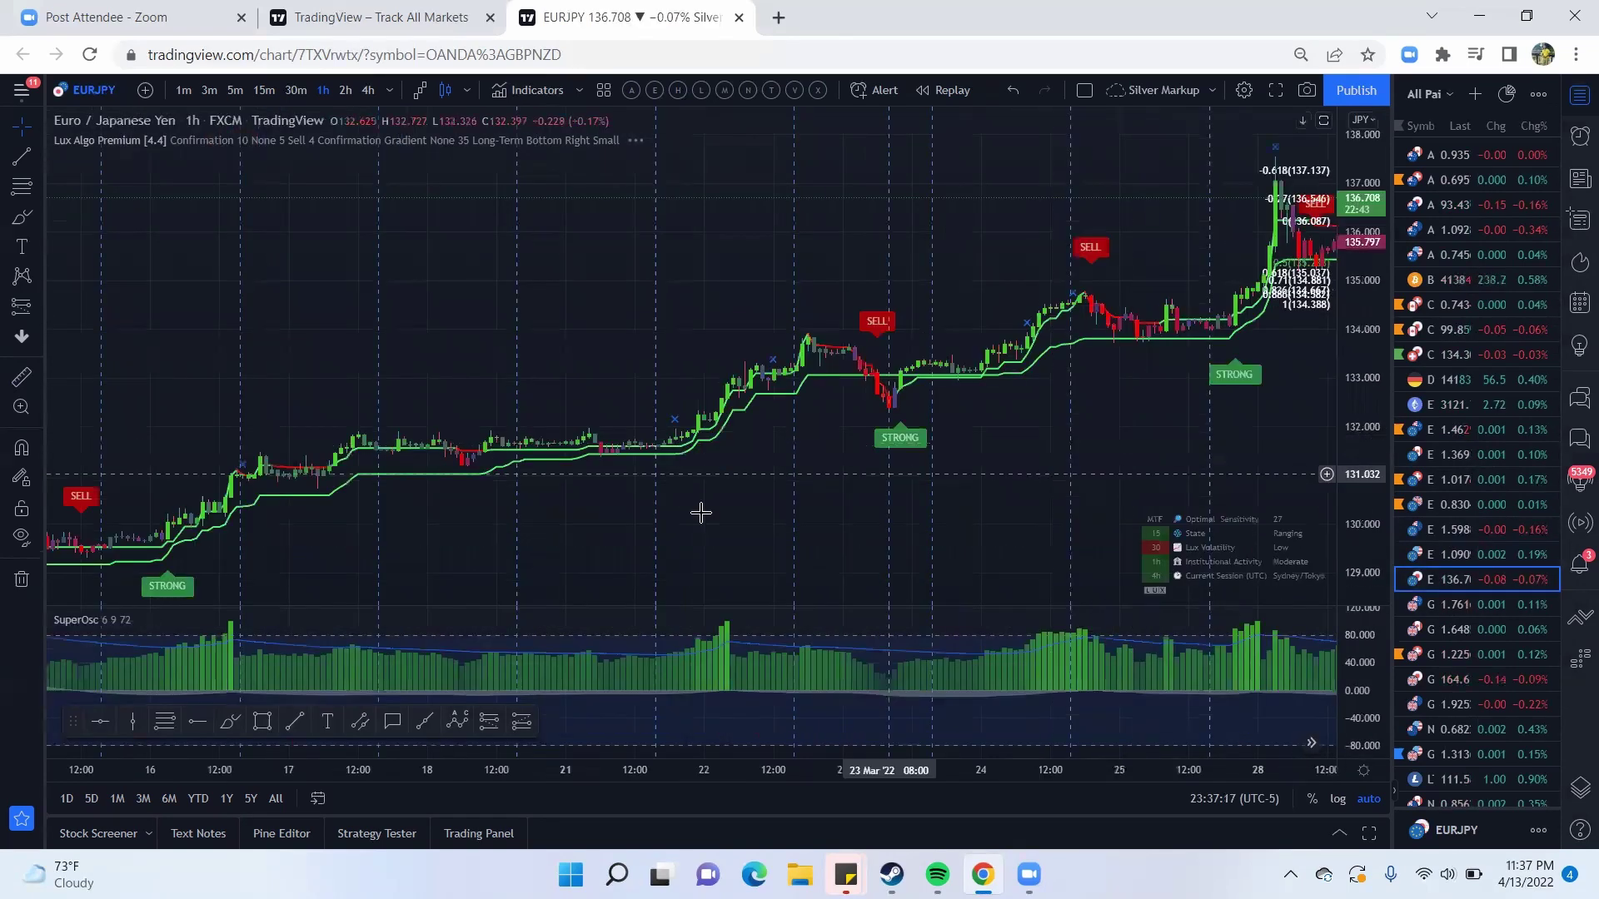
left_click(18, 574)
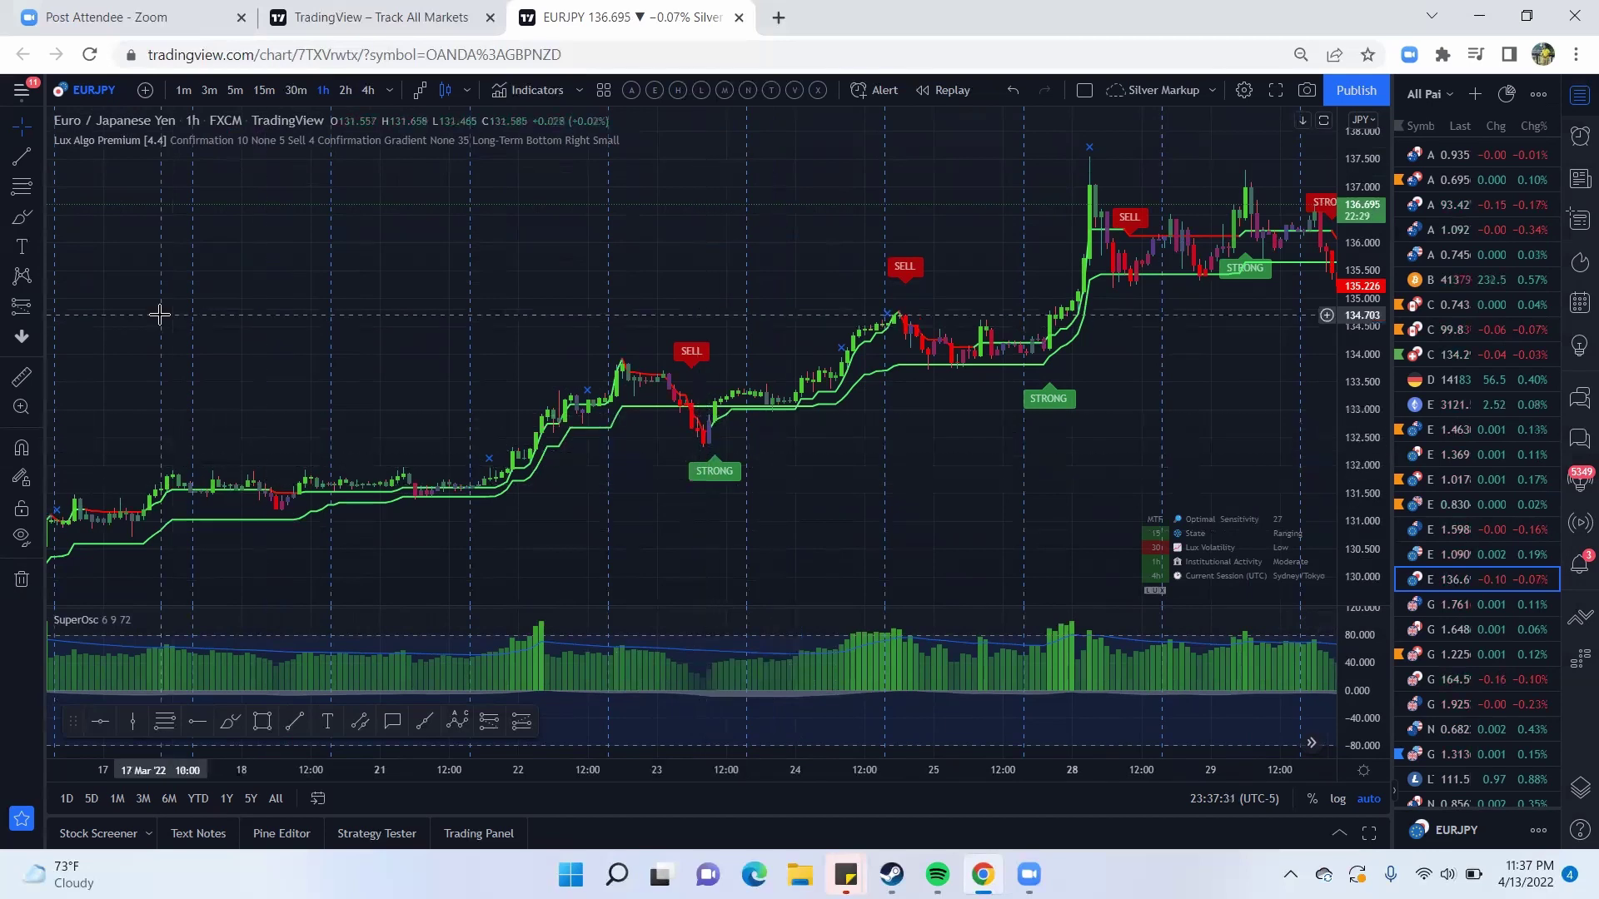
- Measure the EURJPY price rise from the strong buy signal on 23 March to the peak at the following sell signal, and clear the measurement
left_click(22, 376)
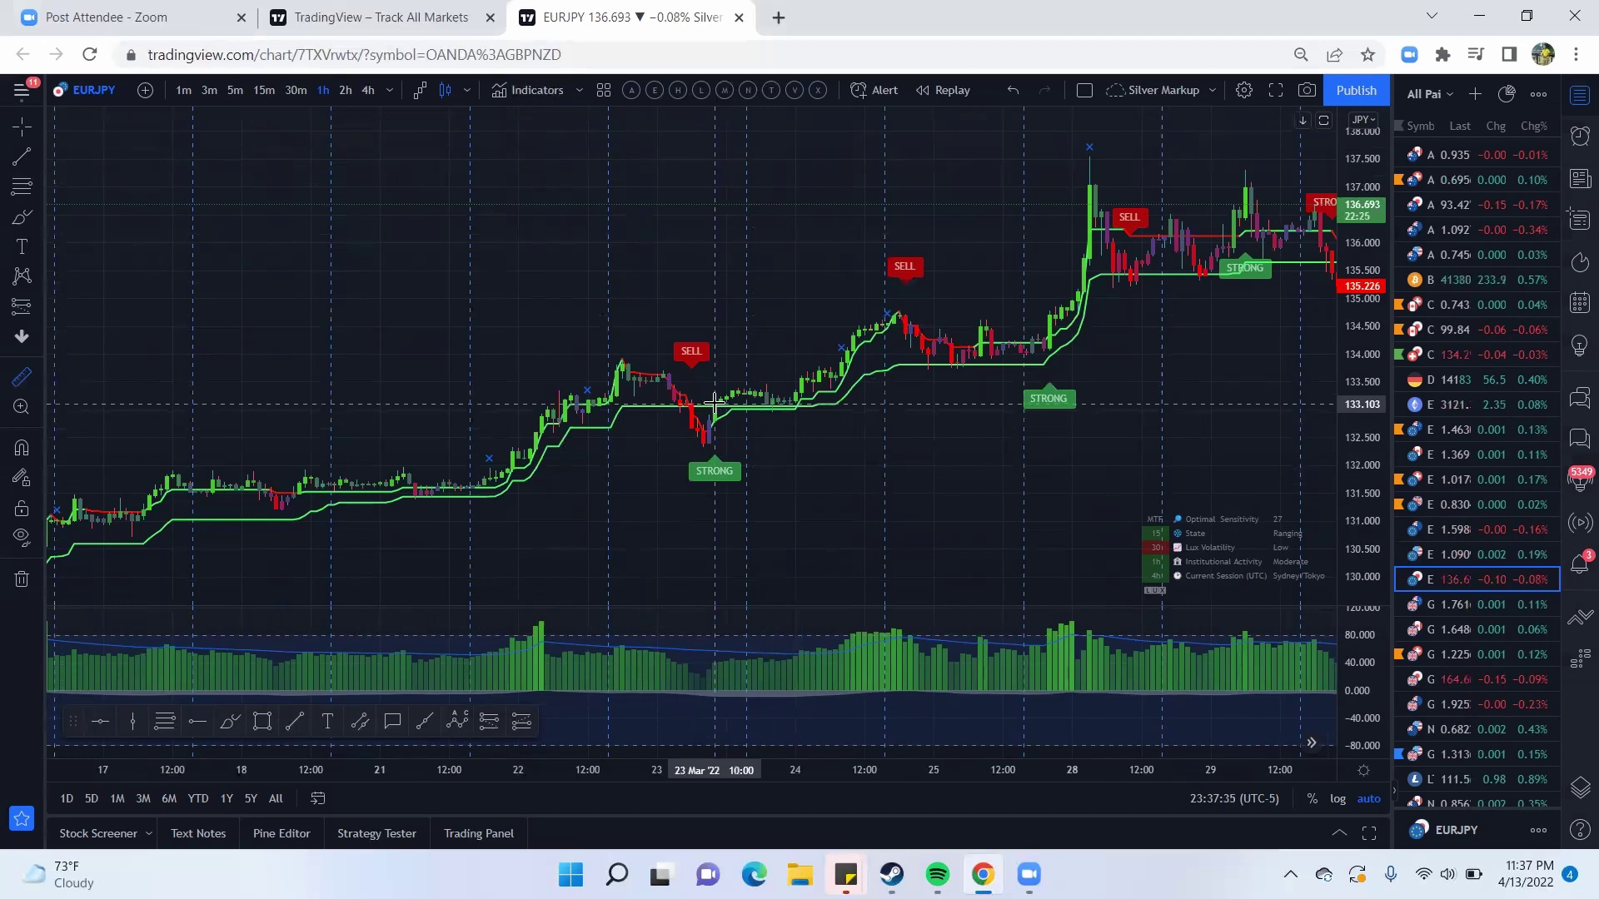
left_click_drag(714, 403, 730, 423)
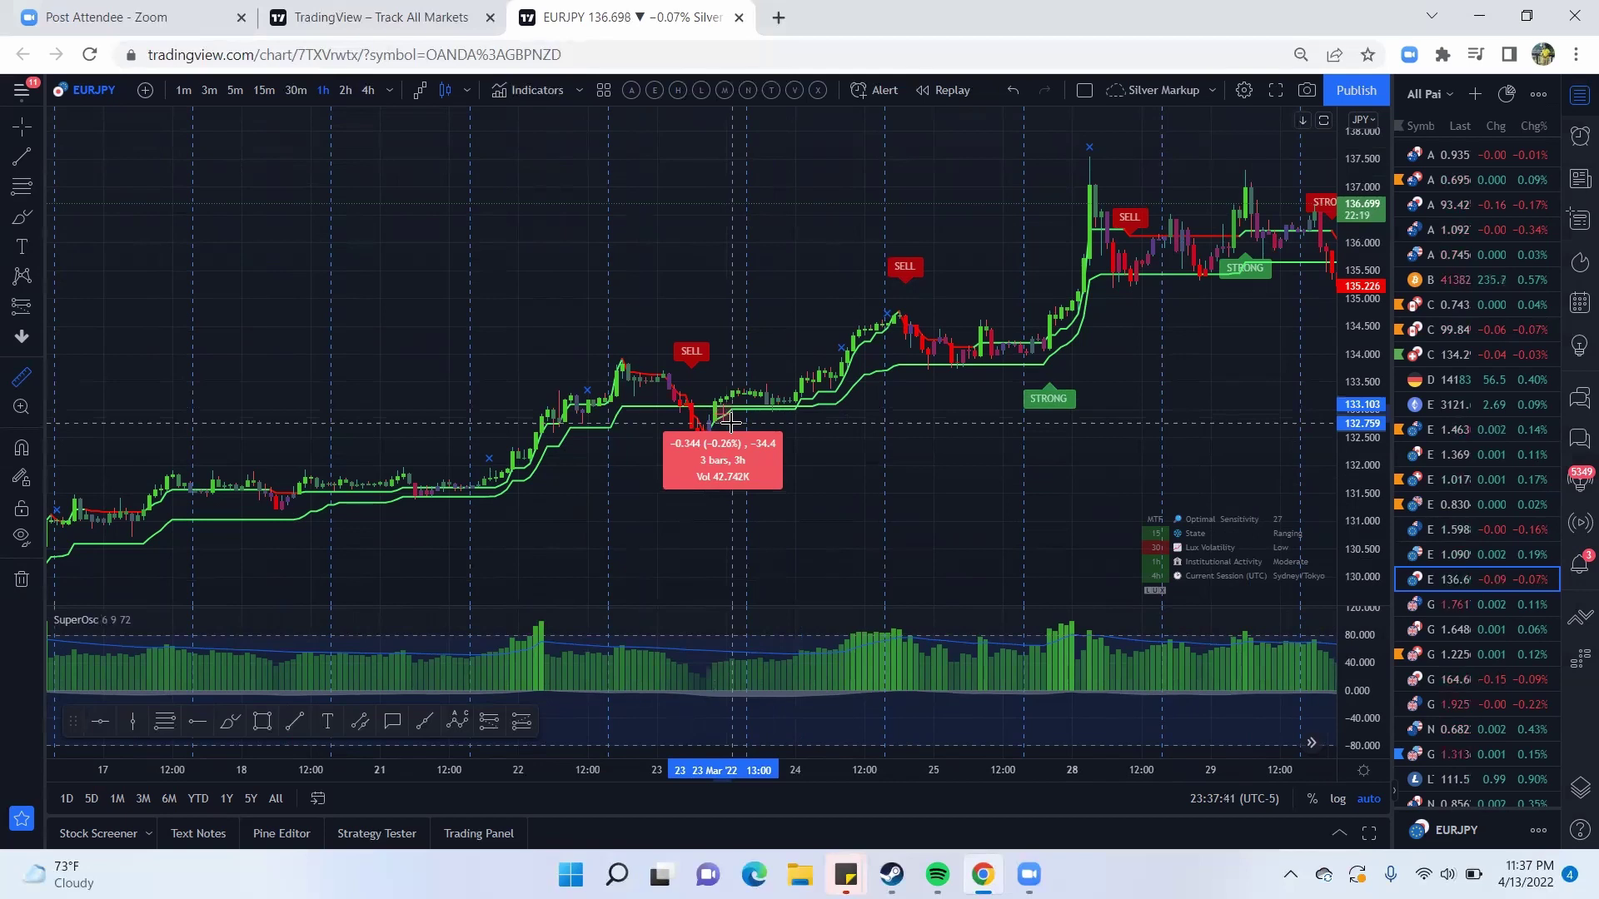
left_click_drag(730, 423, 903, 315)
left_click(236, 250)
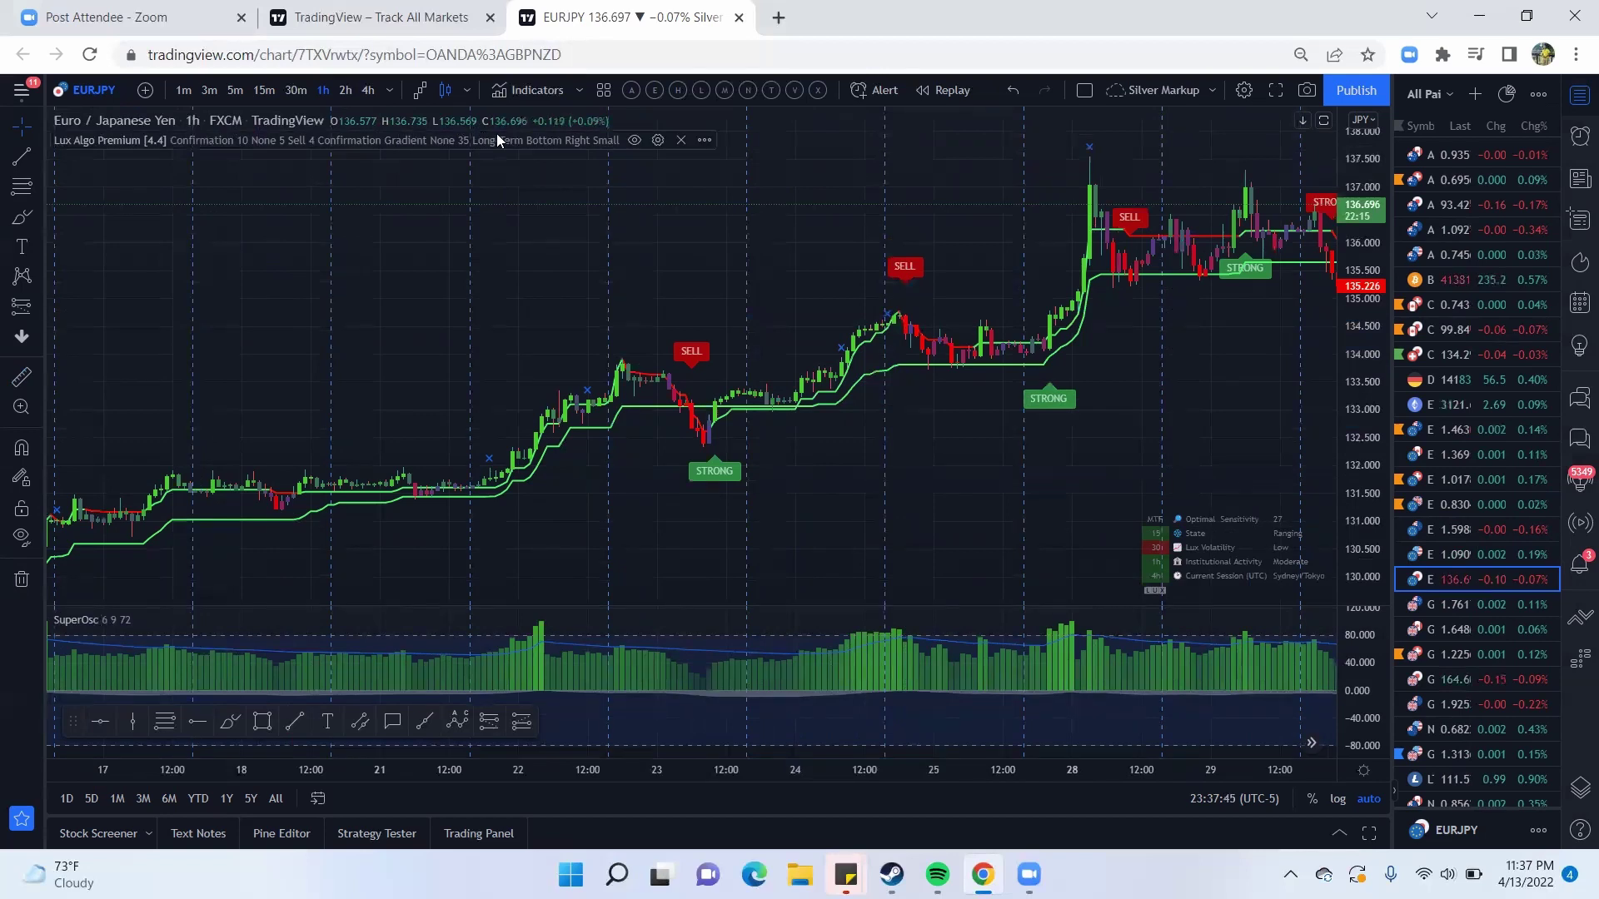
- Set the Sell TP/SL points of the Lux Algo Premium indicator to 3 and apply the settings
left_click(653, 142)
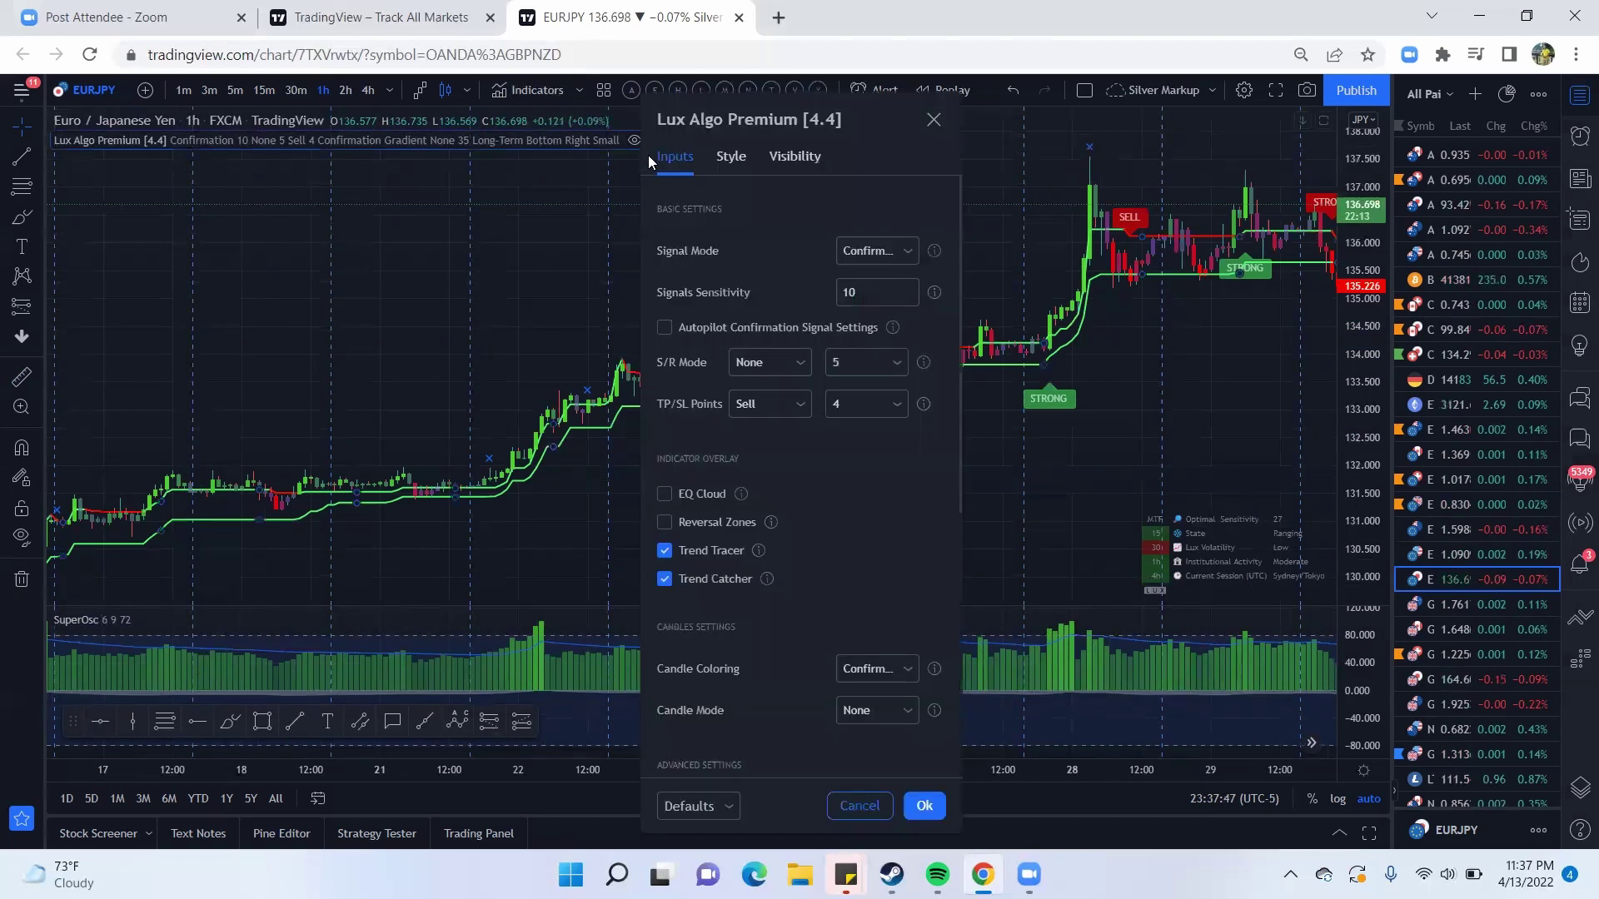
left_click(903, 404)
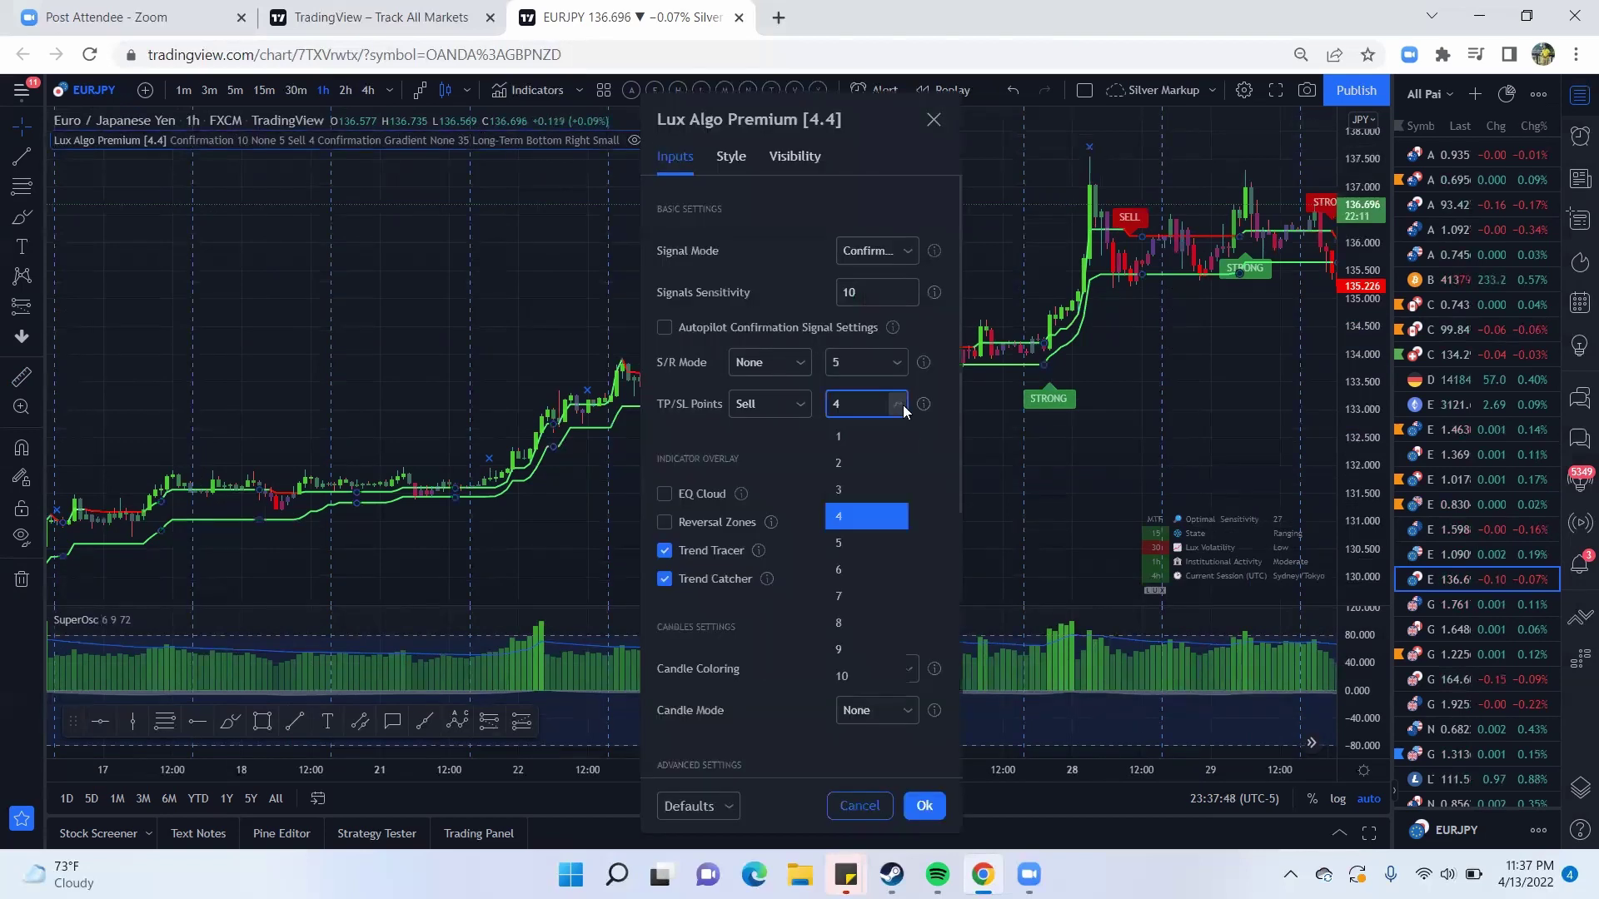
left_click(844, 492)
left_click(924, 806)
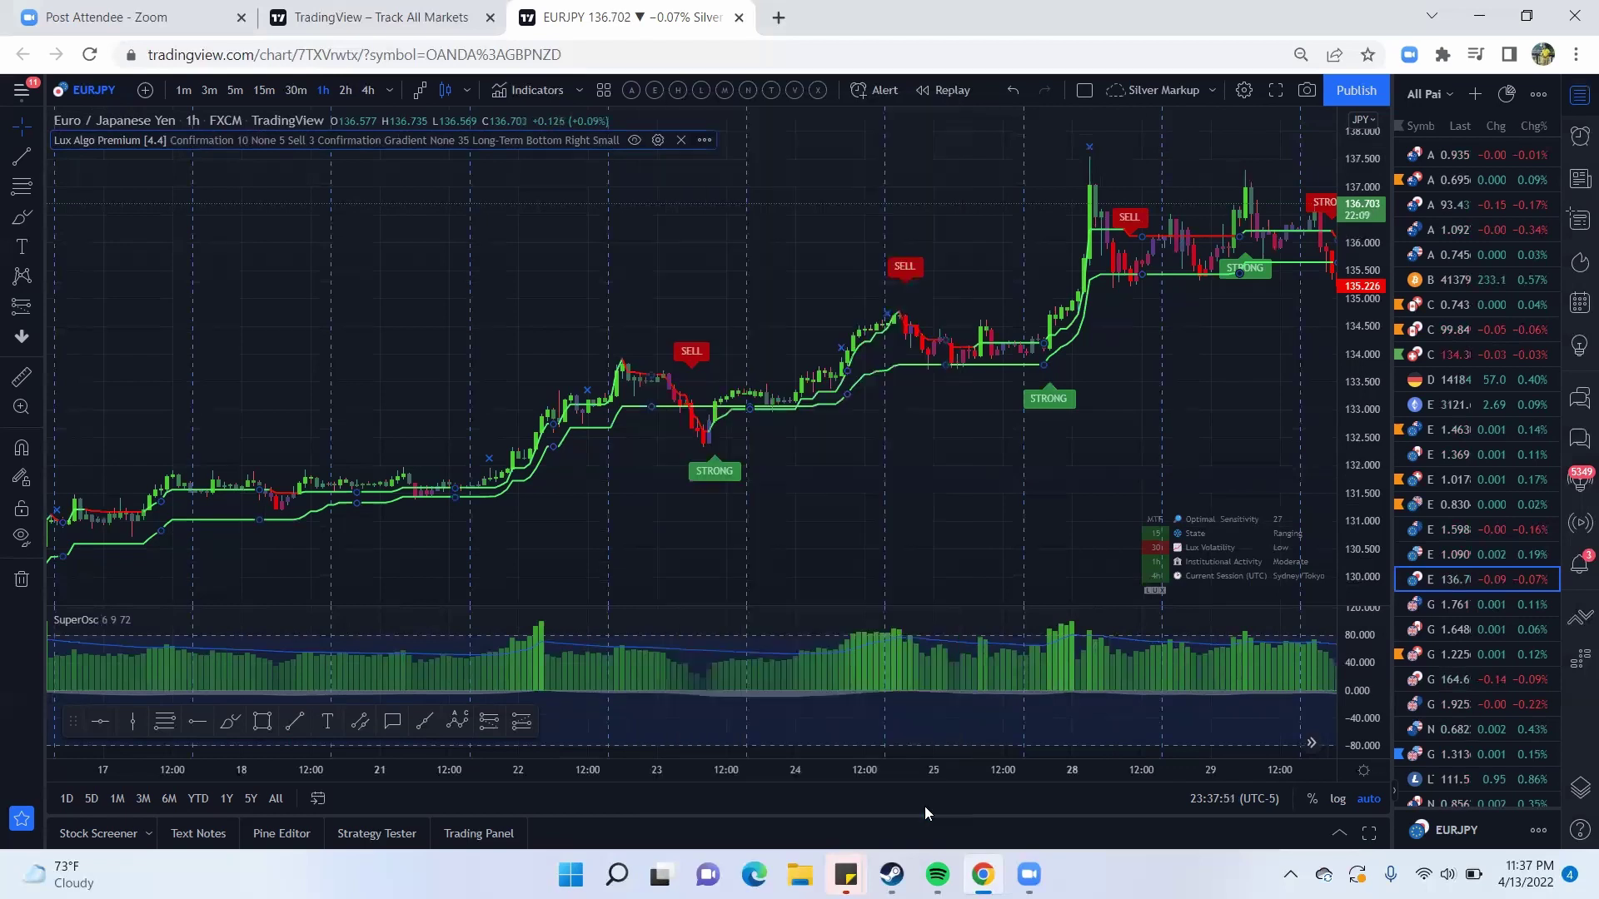
right_click(903, 425)
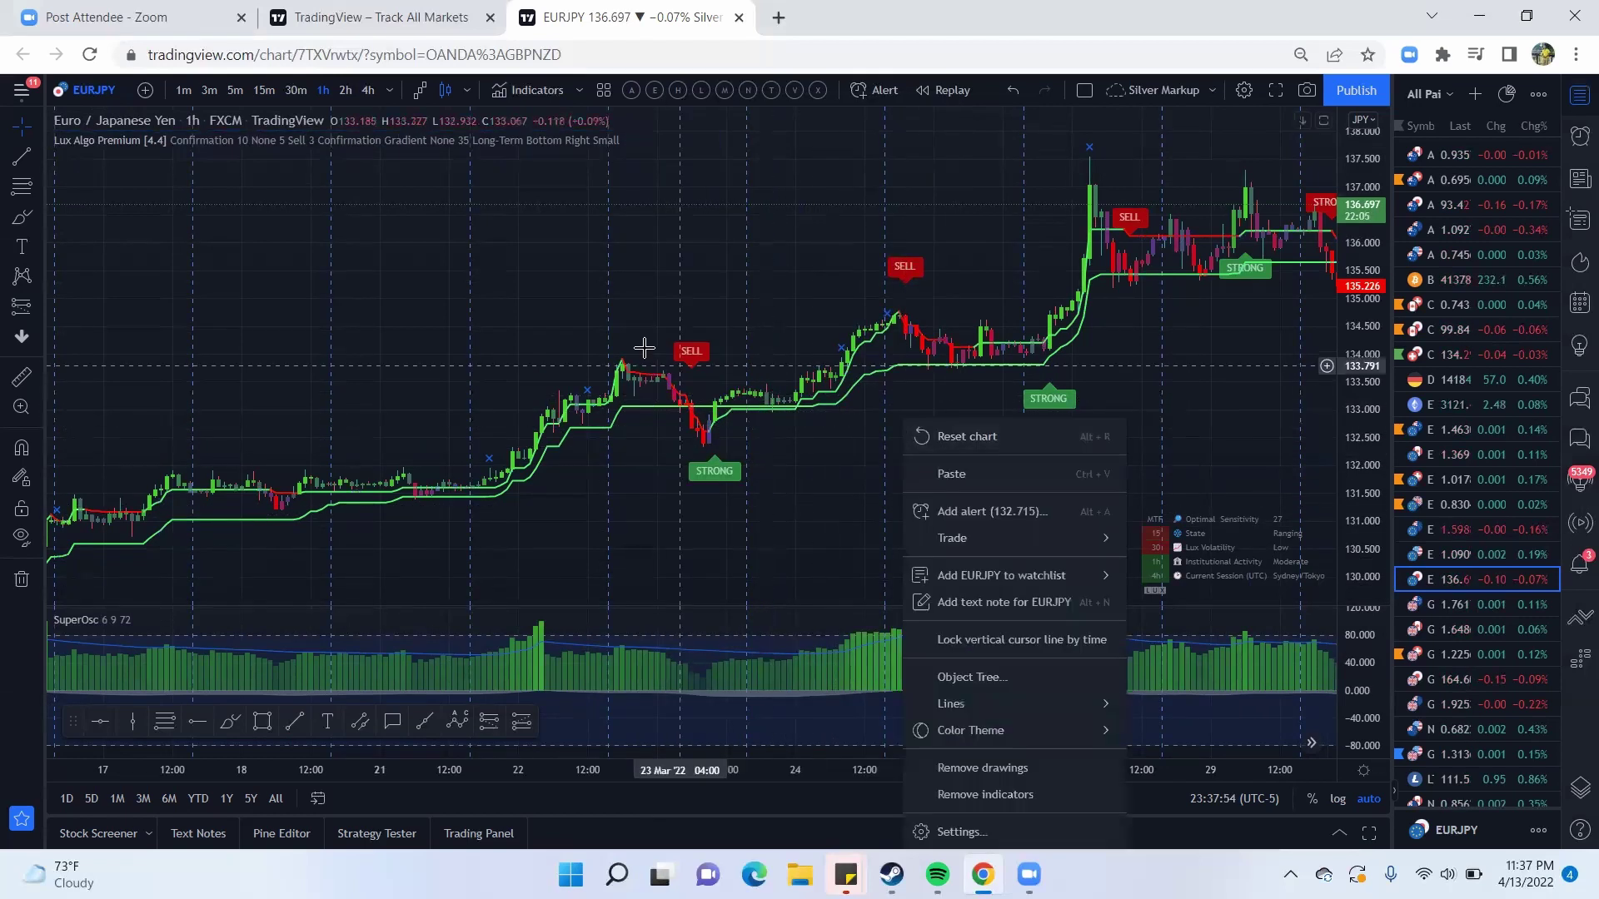
left_click(657, 301)
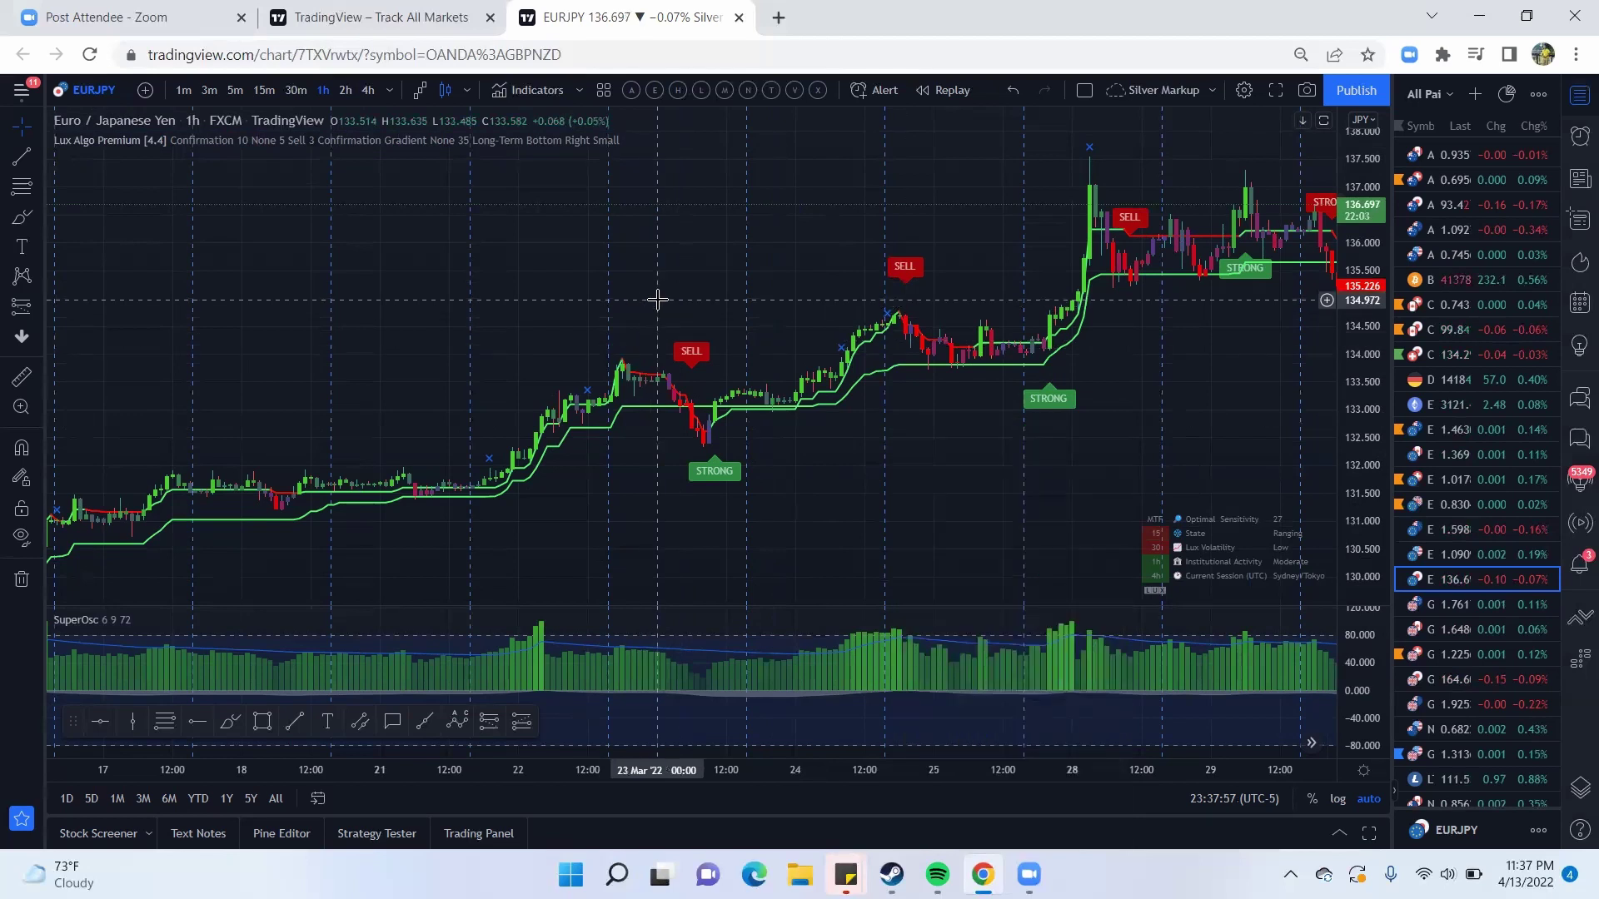